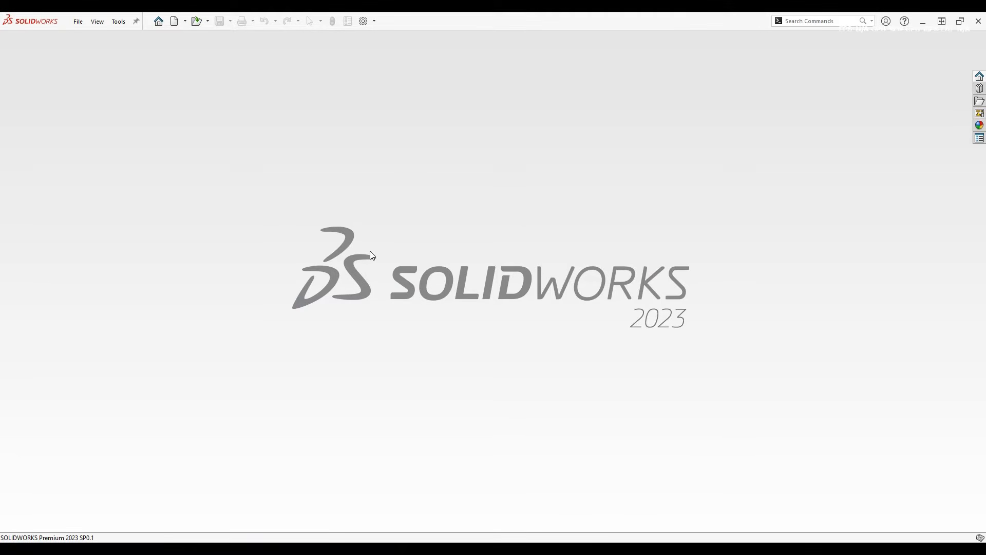
Step: Create a new part document for a 3D representation of a single design component
key("ctrl+n")
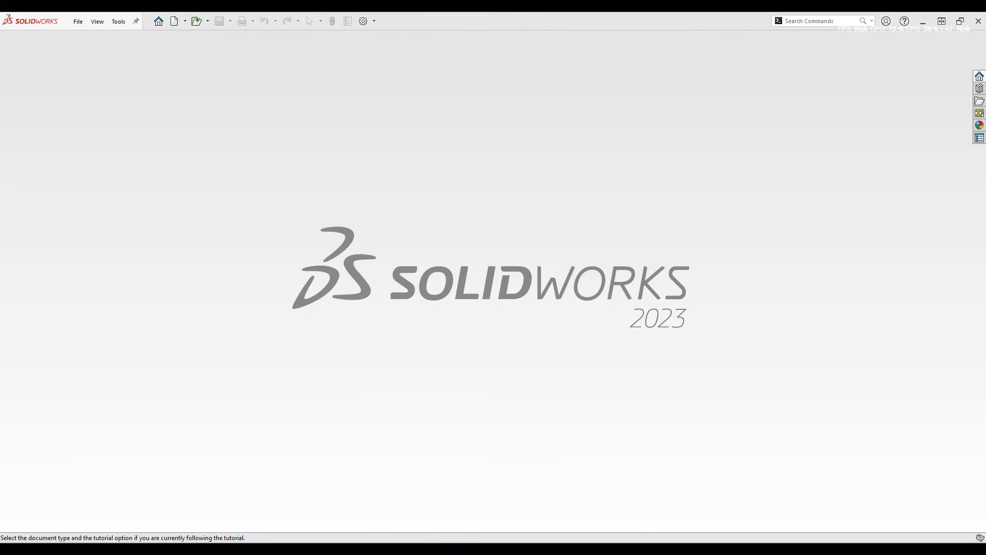
left_click_drag(985, 194, 339, 132)
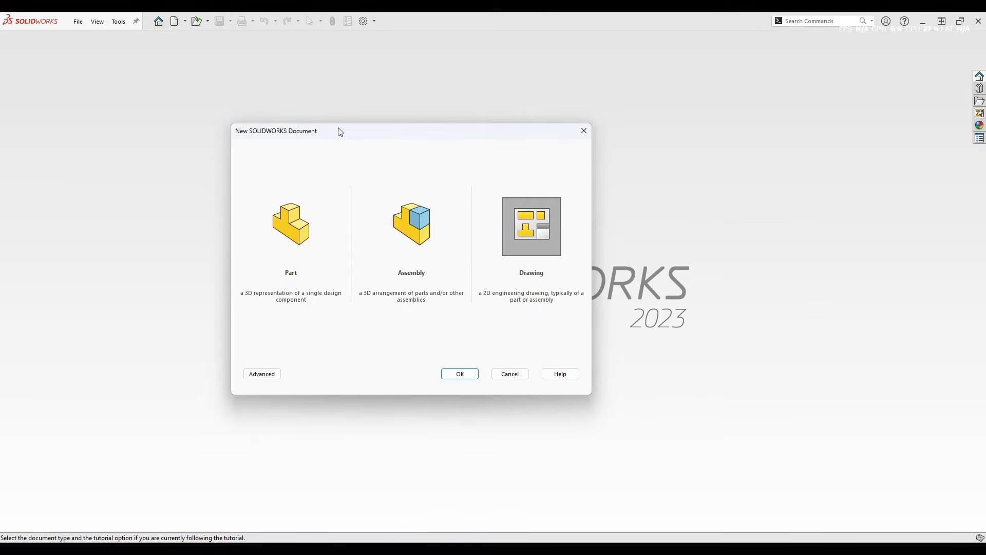
double_click(300, 231)
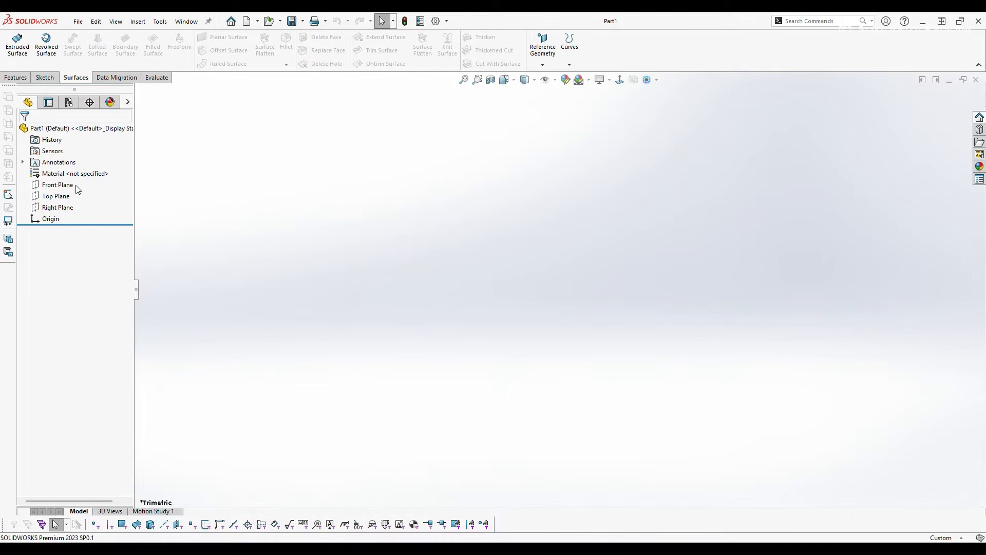
Step: Preview the orientation of the Front, Top and Right planes one after another, leaving none selected
left_click(62, 185)
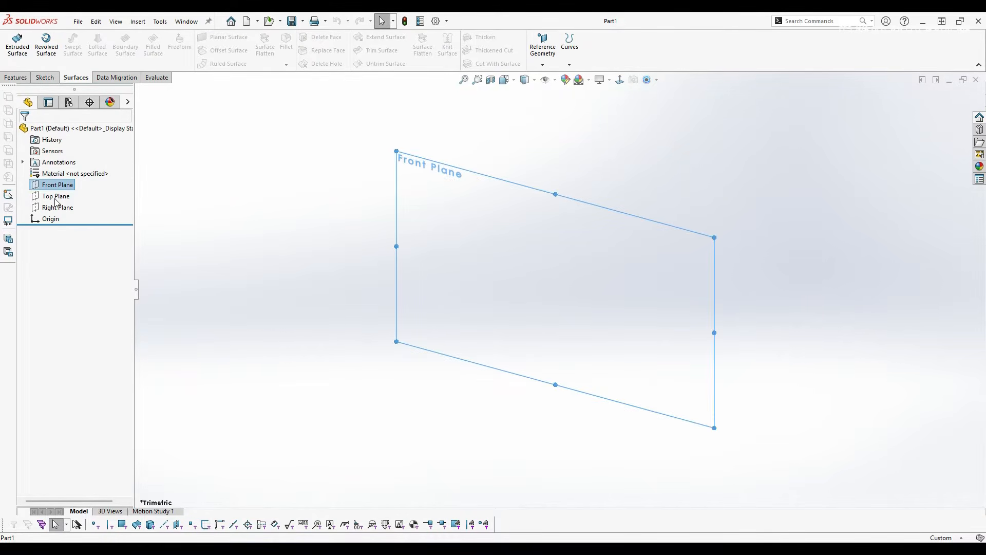
left_click(55, 198)
left_click(67, 207)
left_click(53, 187)
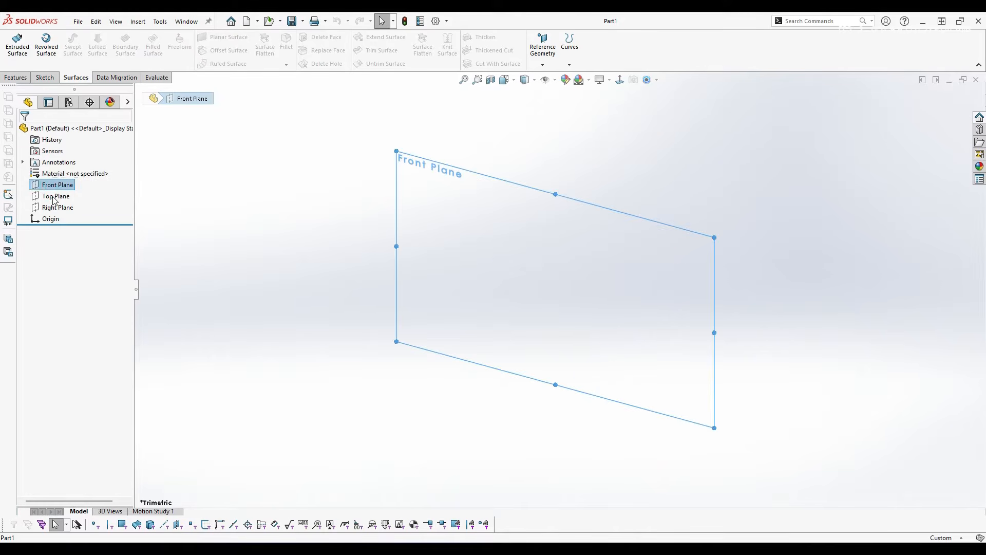
left_click(54, 198)
left_click(57, 208)
left_click(352, 225)
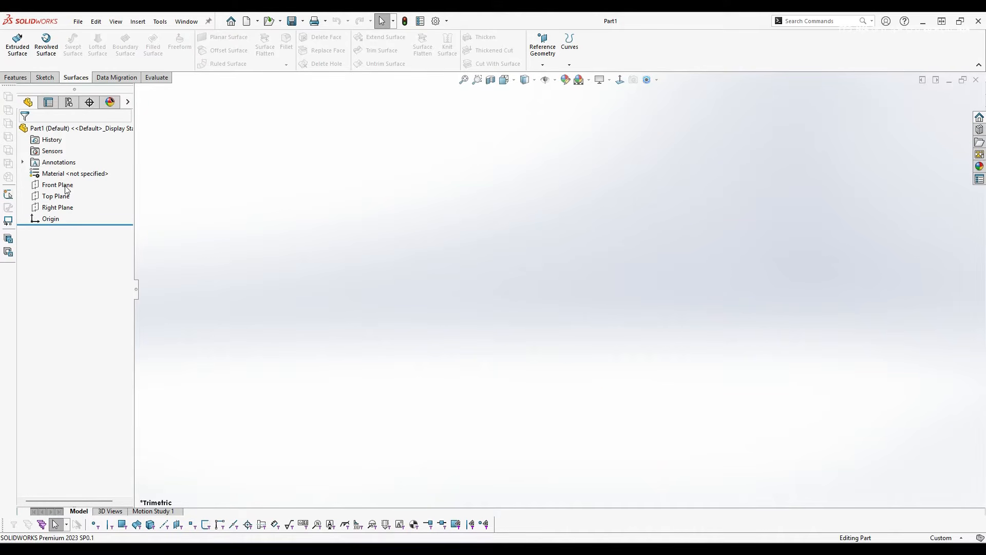
Step: Start a sketch on the Front Plane and draw a center rectangle from the origin, about 93 mm wide and 153 mm tall
left_click(64, 186)
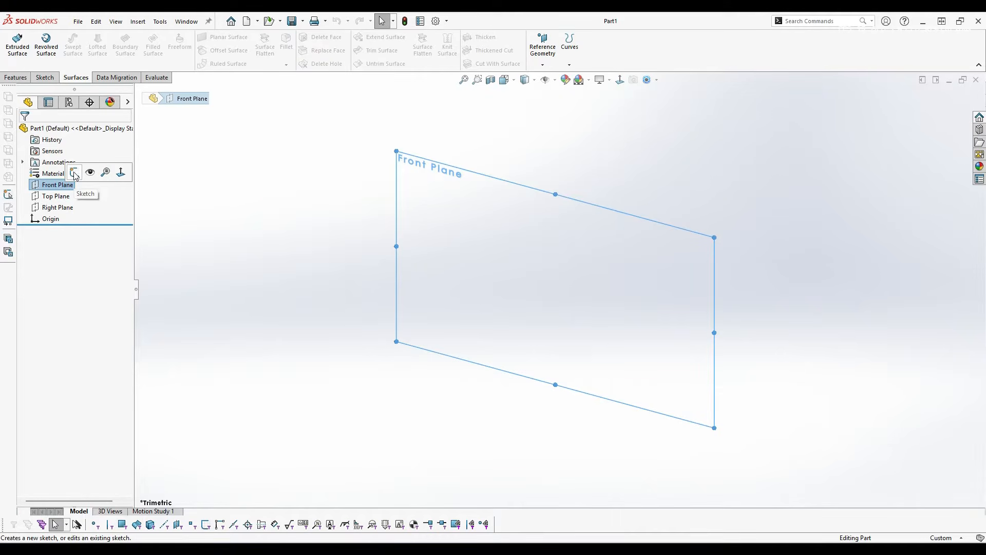
left_click(75, 176)
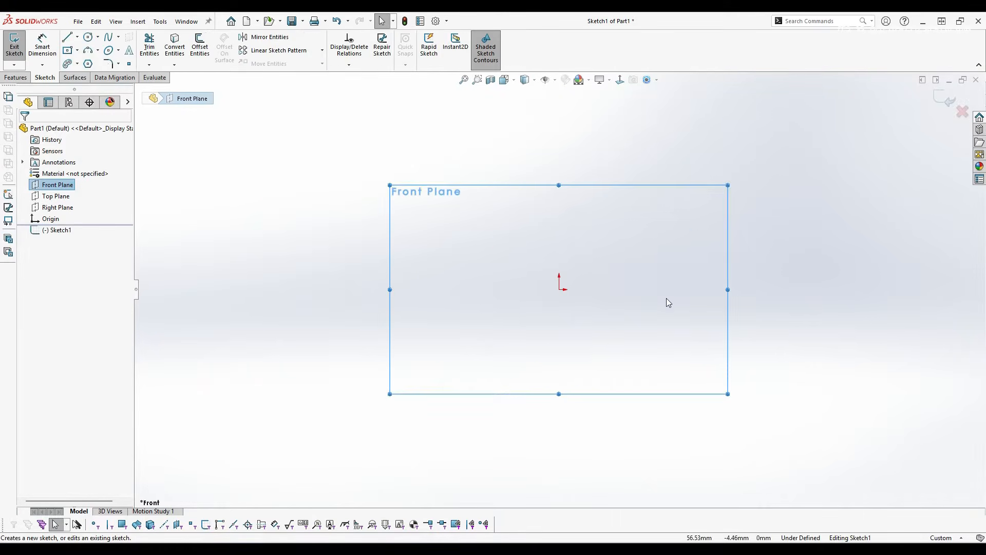
left_click(77, 50)
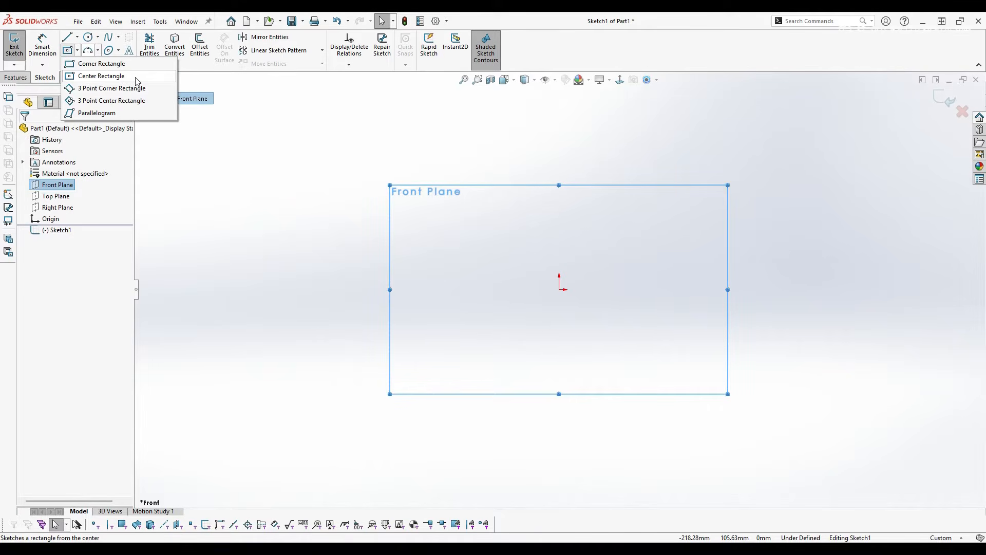
left_click(137, 77)
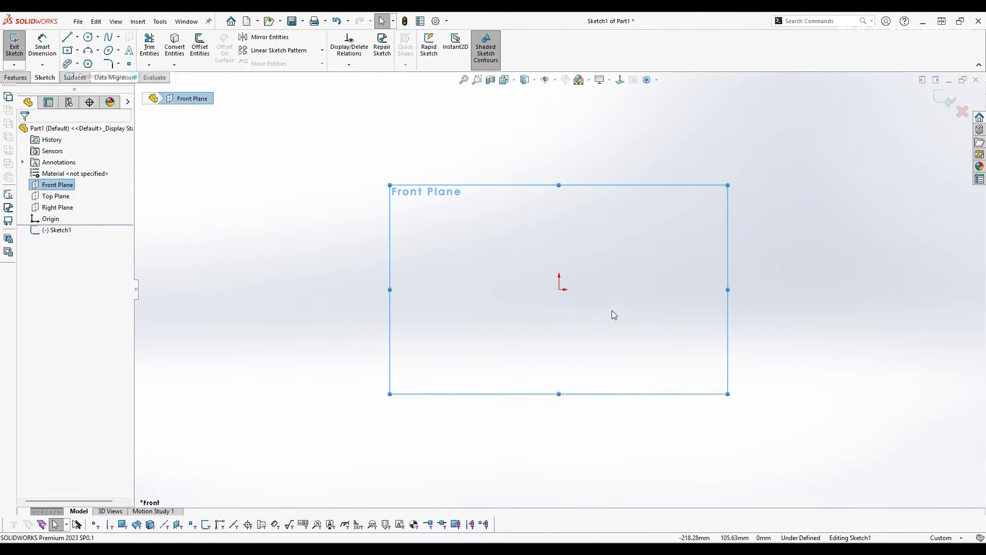
left_click(559, 289)
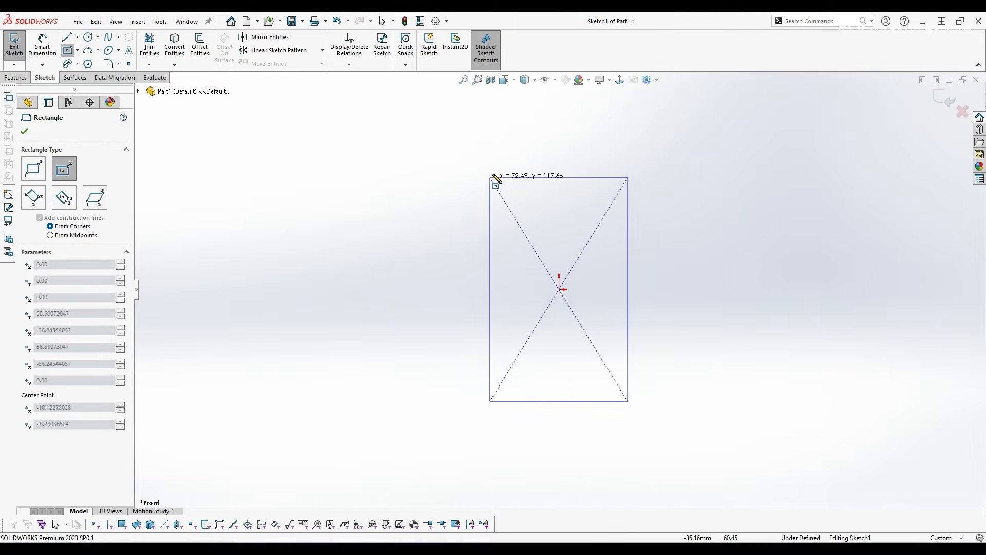
left_click(471, 144)
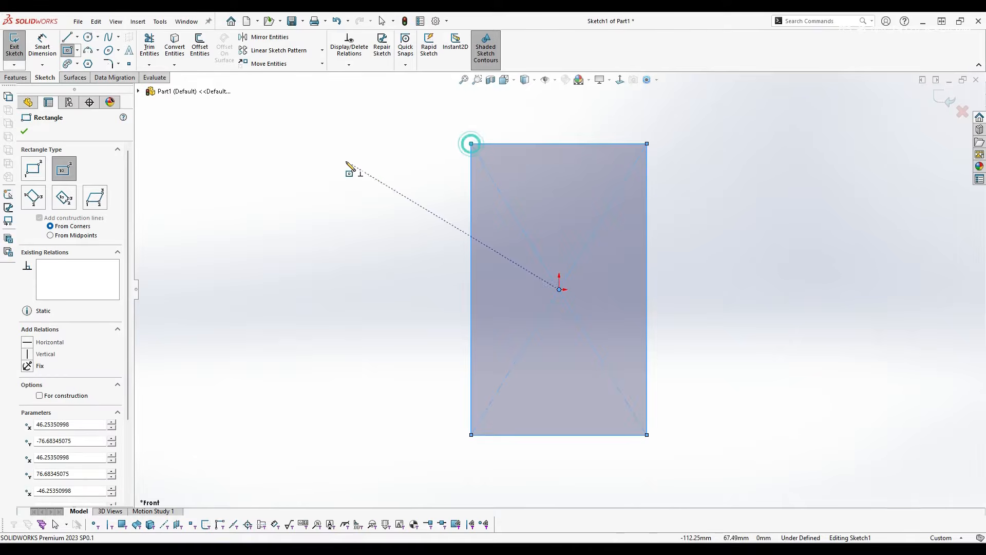
Step: Dimension the rectangle's height as 10.6 in and check the available document unit systems without changing them
left_click(45, 51)
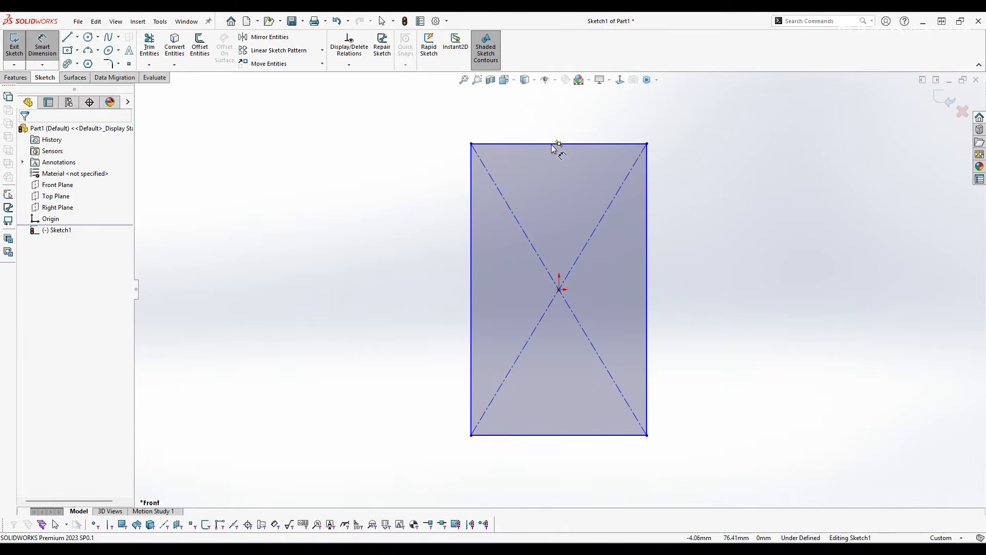
key("z")
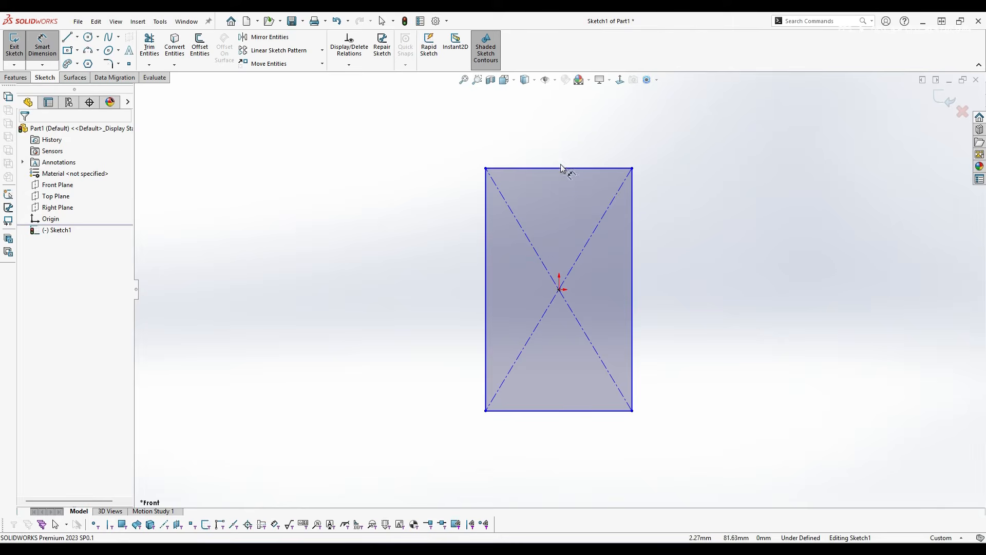
left_click(485, 229)
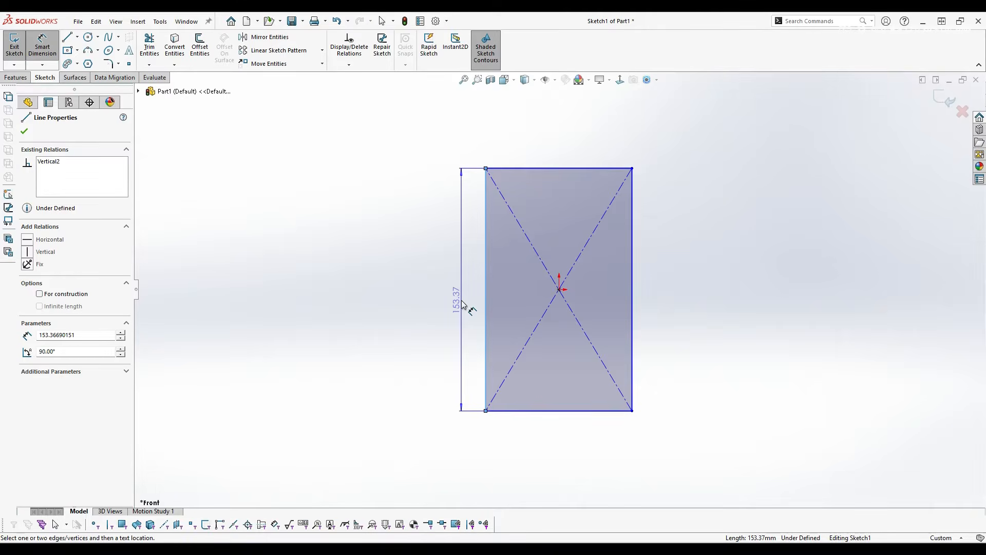
left_click(454, 283)
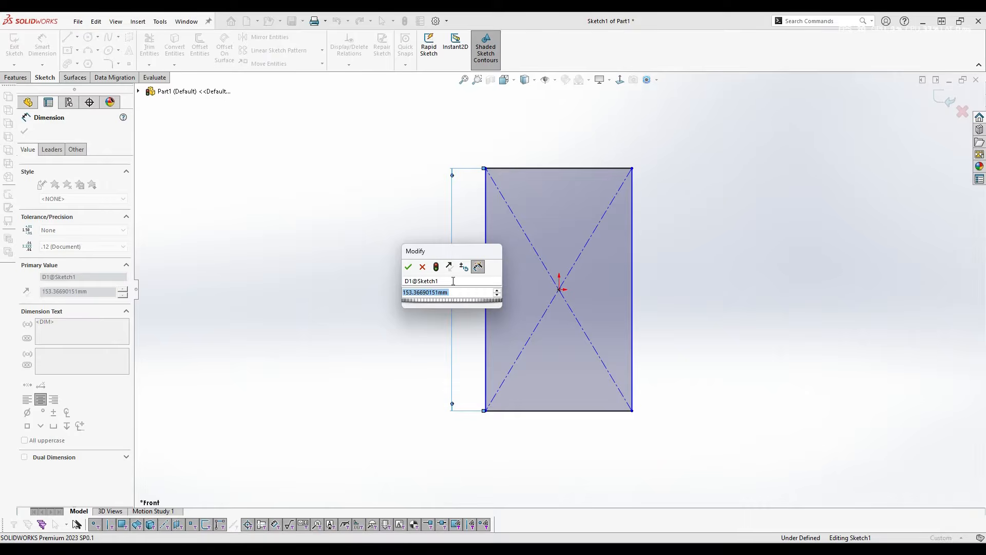
type("10.6")
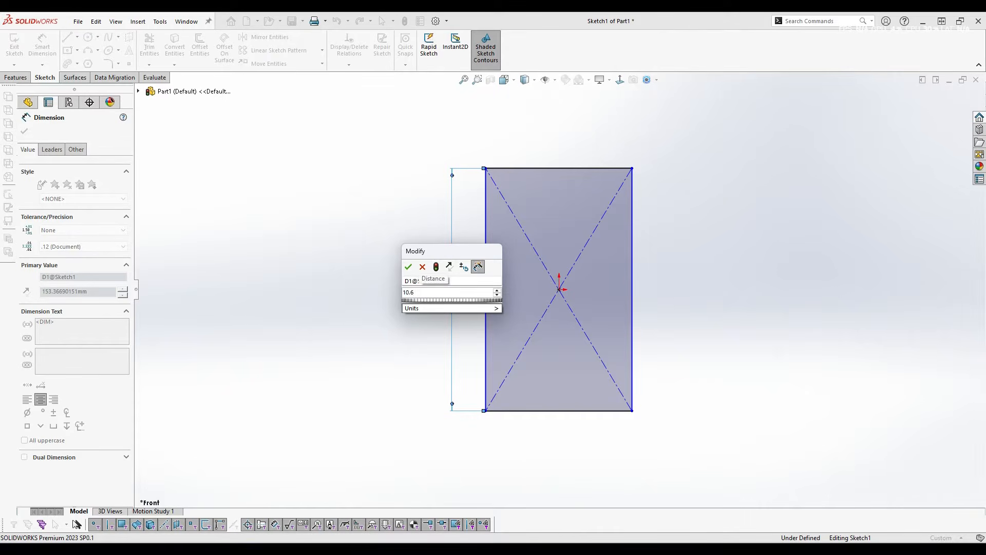
type("in")
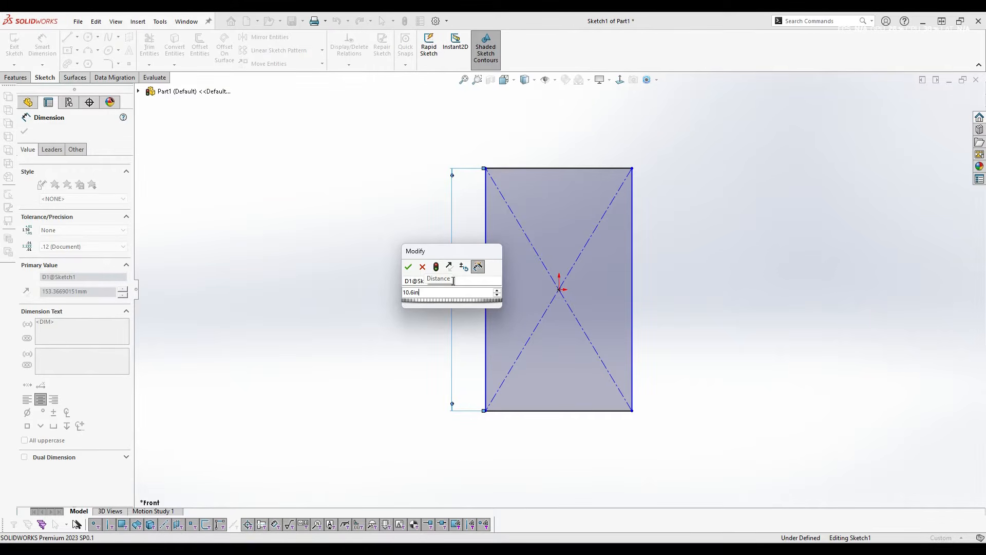
key("Return")
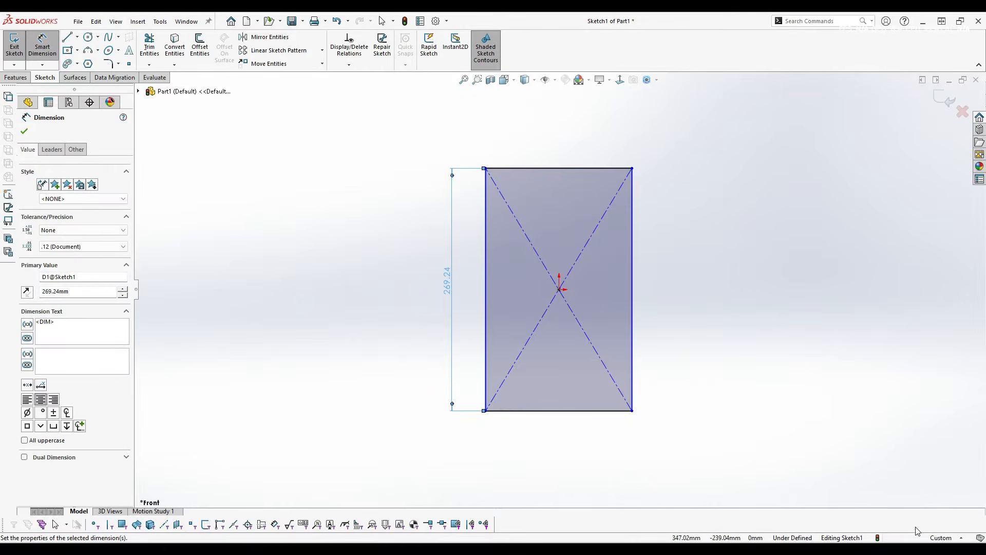
left_click(943, 539)
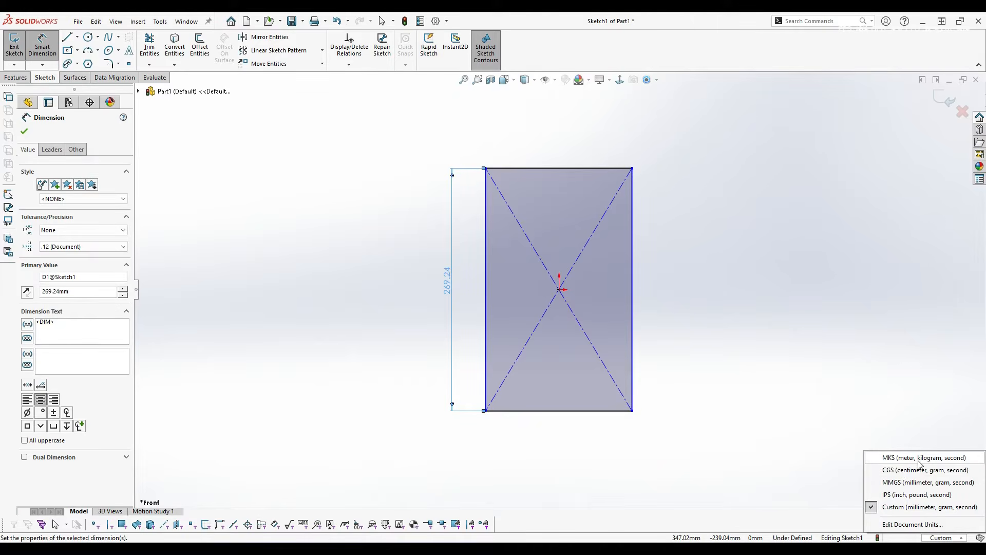
left_click(773, 200)
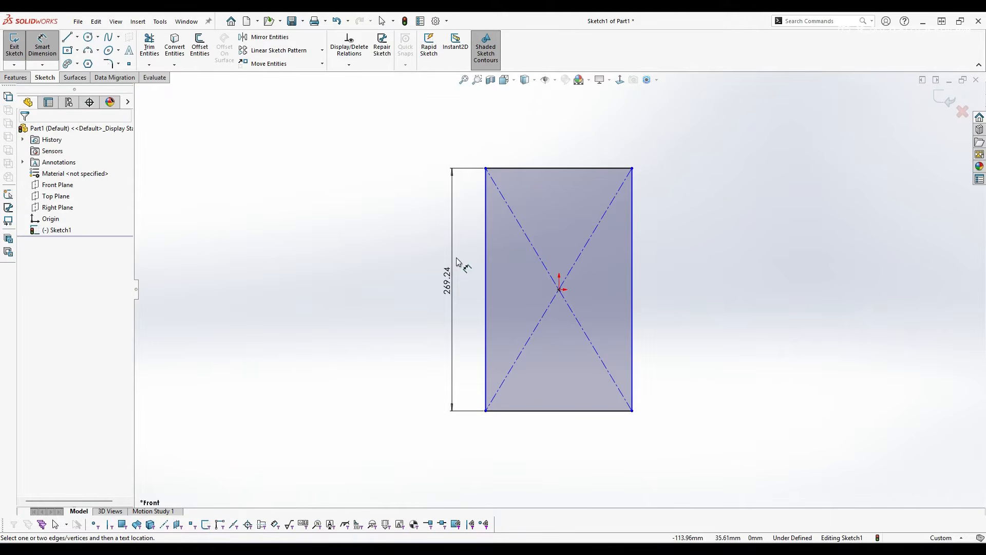
Step: Dimension the rectangle's width along its upper edge as 7.9 in and leave the Smart Dimension tool
left_click(590, 169)
left_click(560, 142)
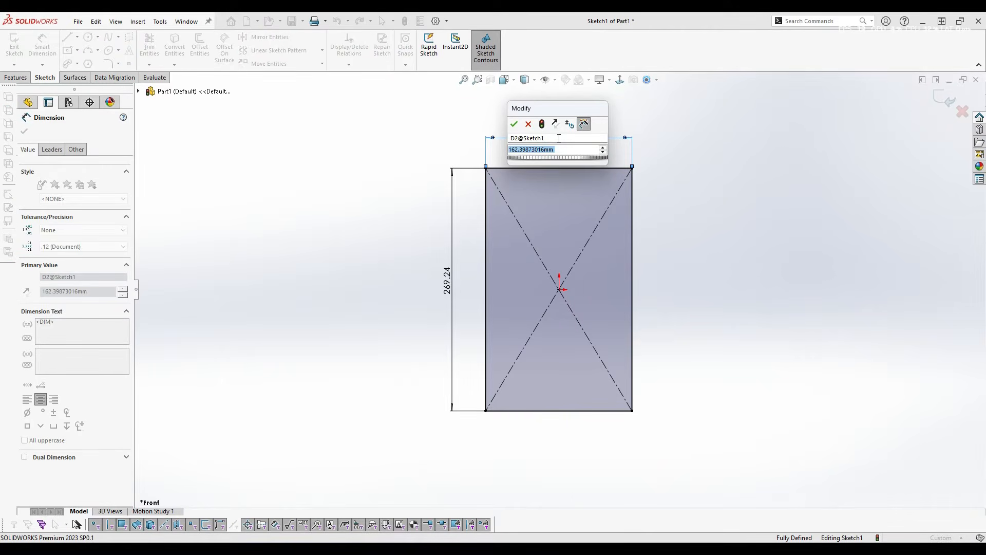
type("7.9")
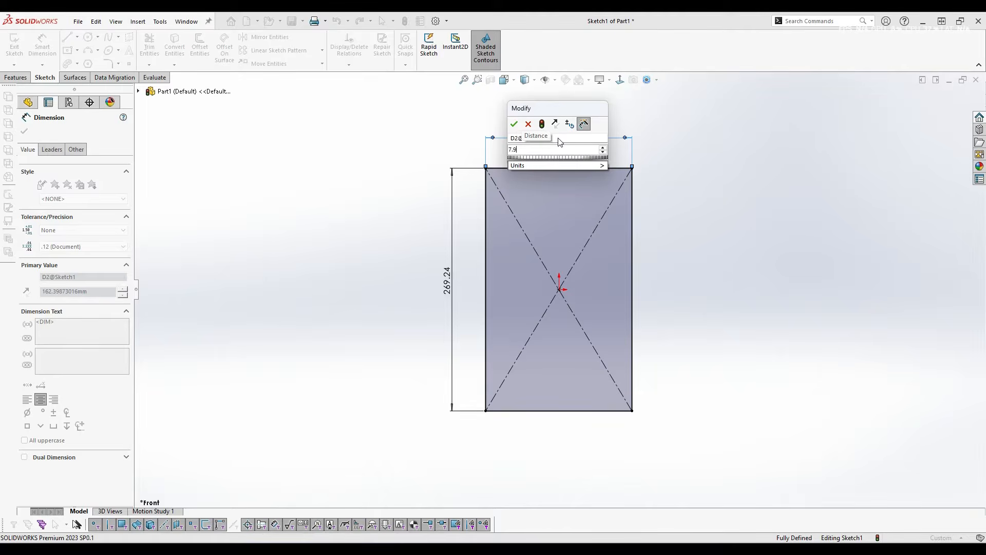
type("in")
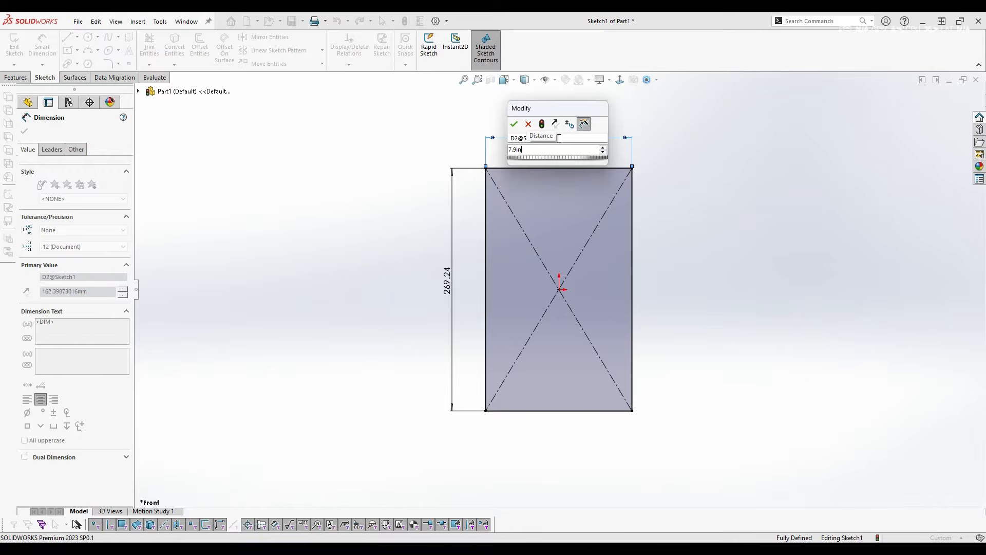
key("Return")
left_click(730, 256)
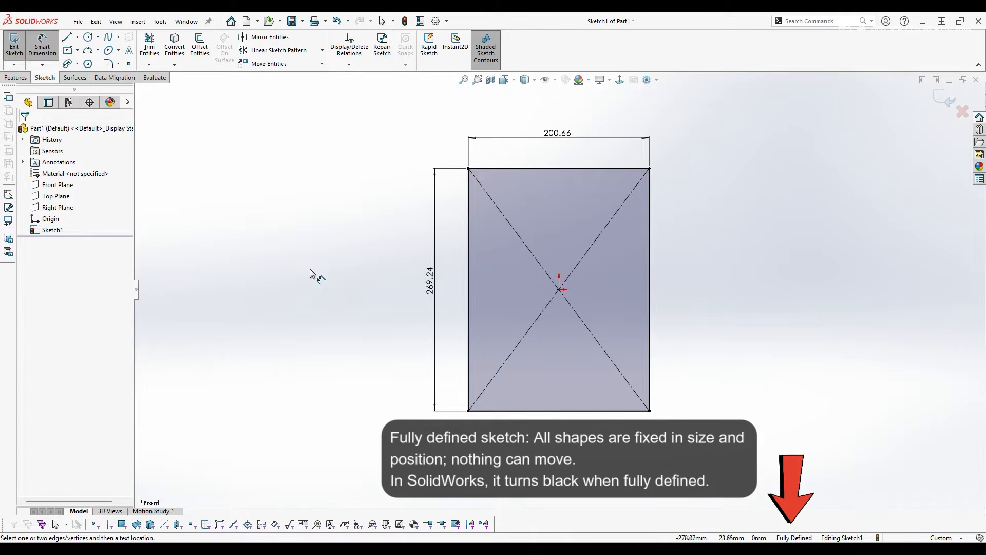
key("Escape")
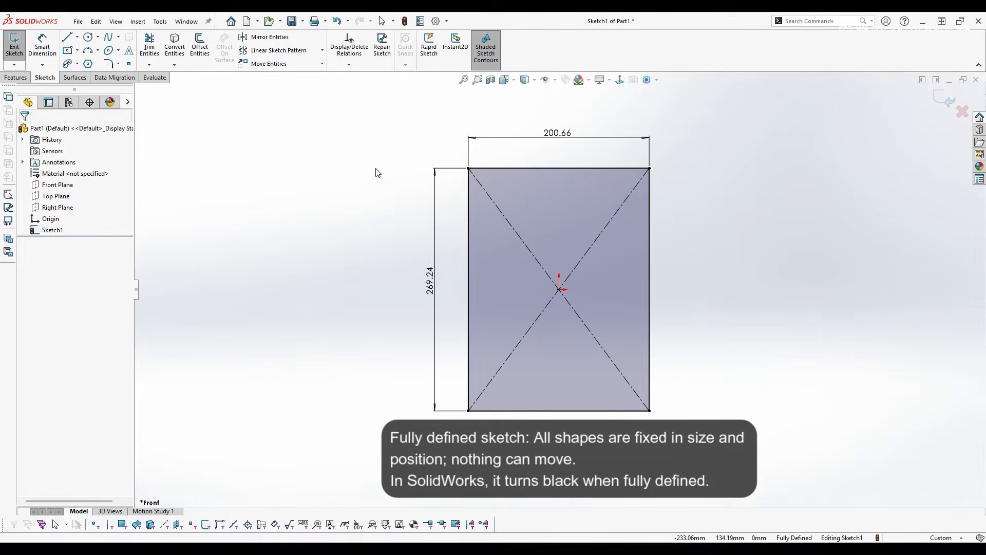
Step: Delete the rectangle's width dimension and test its freedom by moving the upper-right corner and right edge inward, to about 171 mm wide
left_click(560, 139)
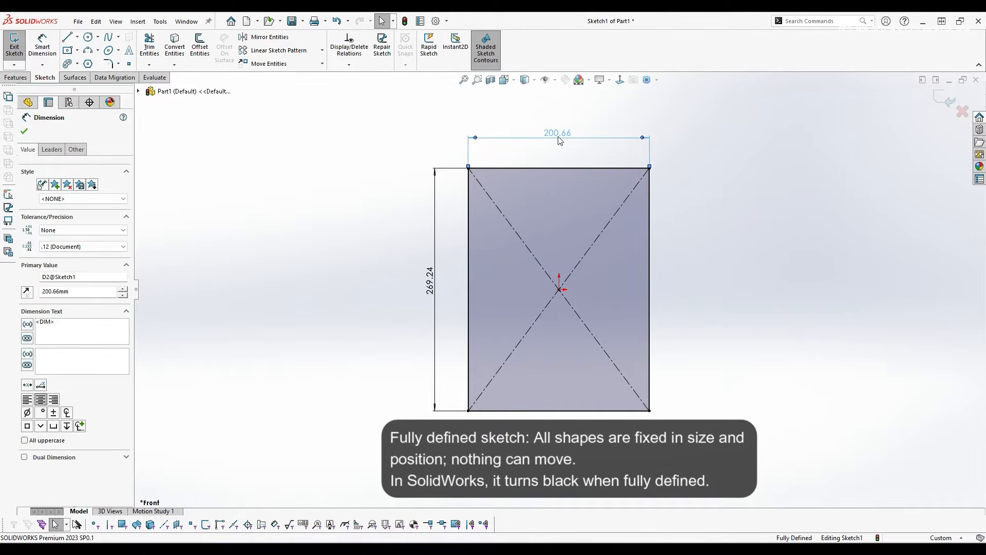
key("Delete")
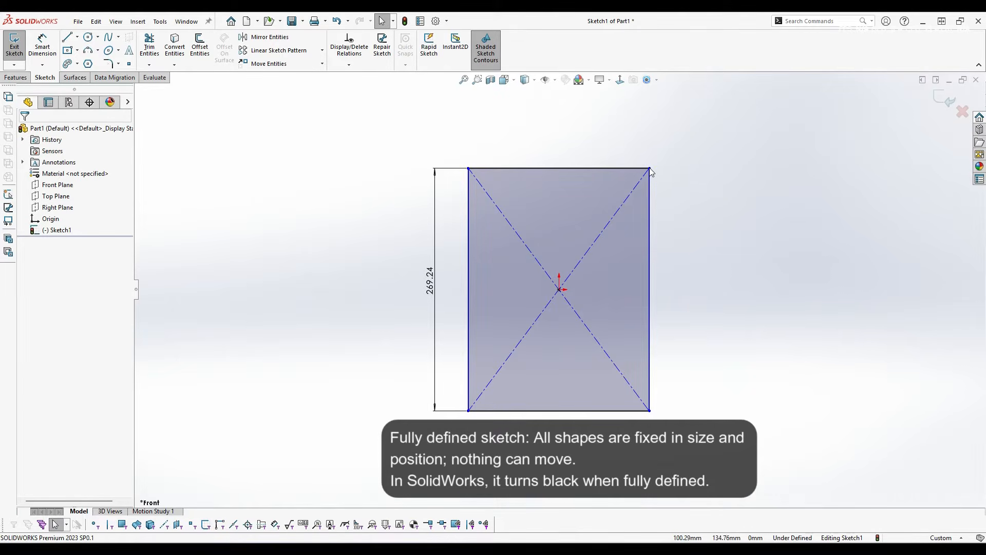
mouse_move(651, 170)
left_mouse_down()
mouse_move(699, 171)
mouse_move(609, 179)
mouse_move(645, 177)
mouse_move(645, 169)
left_mouse_up()
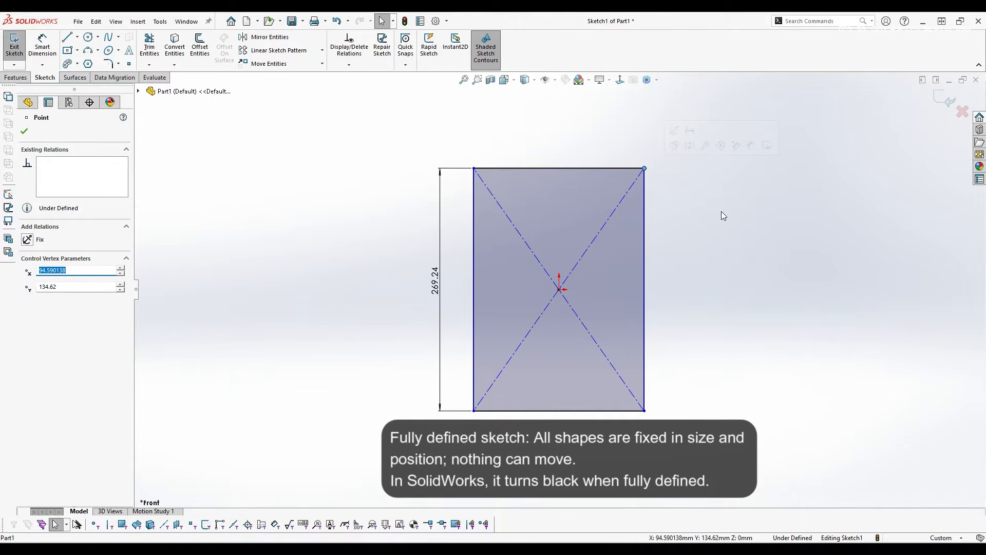
left_click(653, 181)
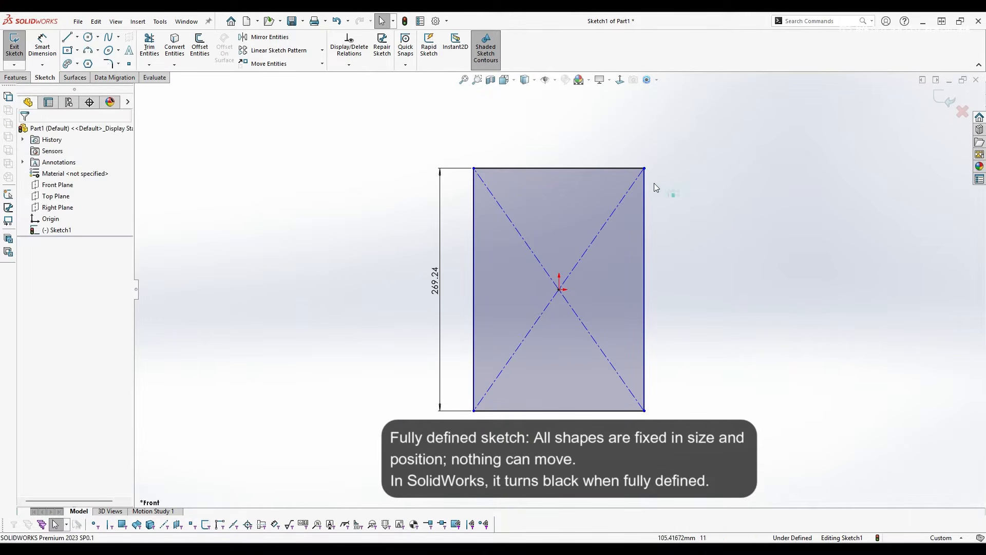
left_click_drag(644, 186, 637, 223)
left_click(664, 237)
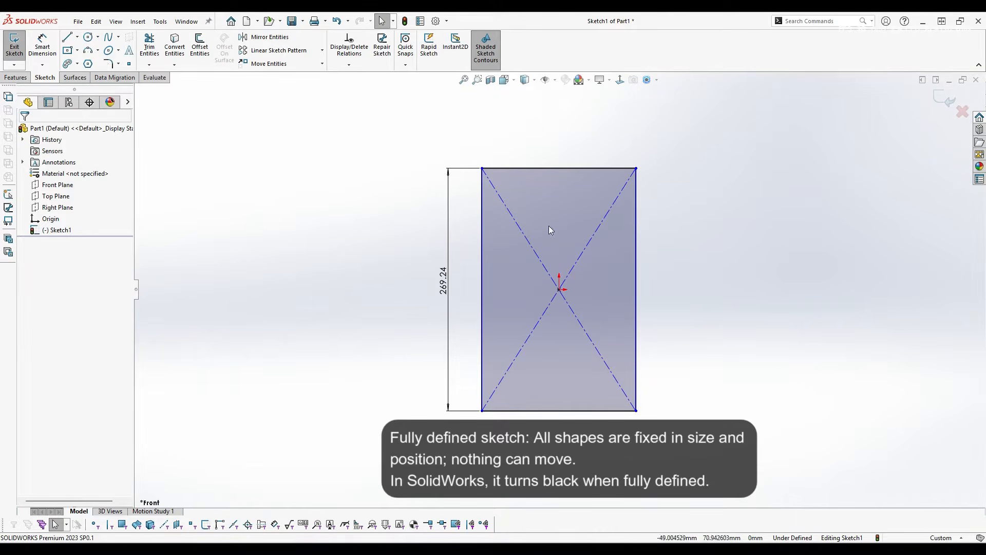
mouse_move(680, 279)
right_mouse_down()
mouse_move(681, 261)
mouse_move(681, 270)
right_mouse_up()
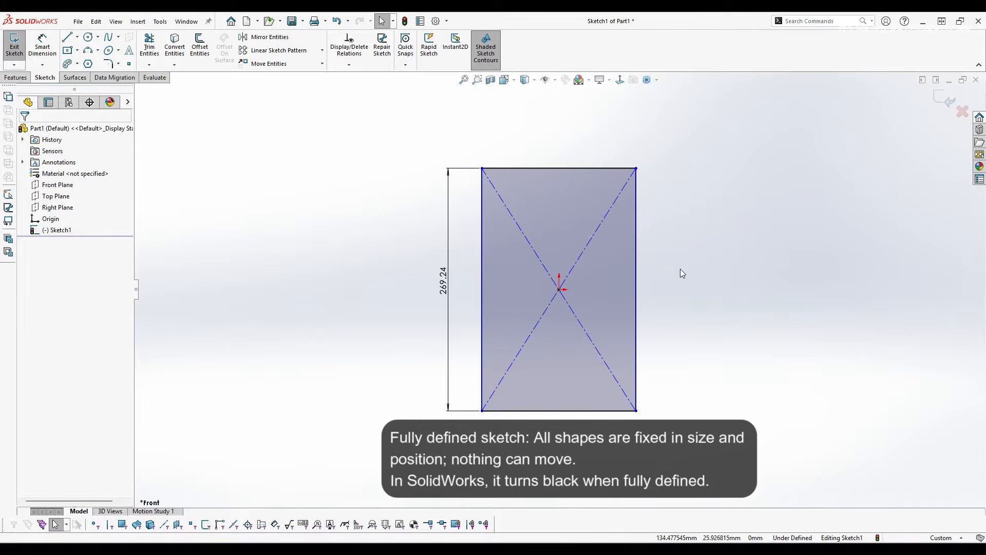
Step: Dimension the rectangle's width along its upper edge as 7.9 in and leave the Smart Dimension tool
left_click(43, 45)
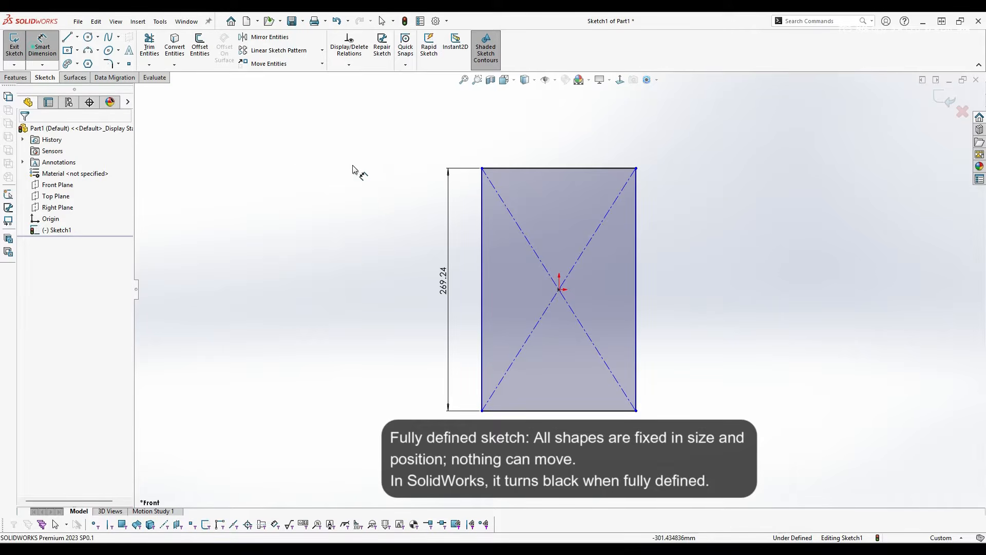
left_click(534, 166)
left_click(576, 152)
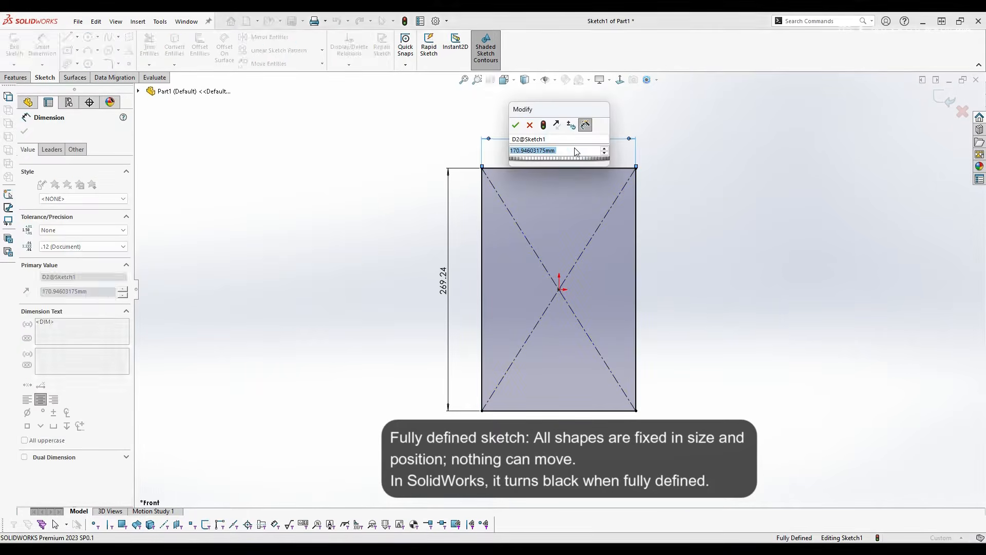
type("7")
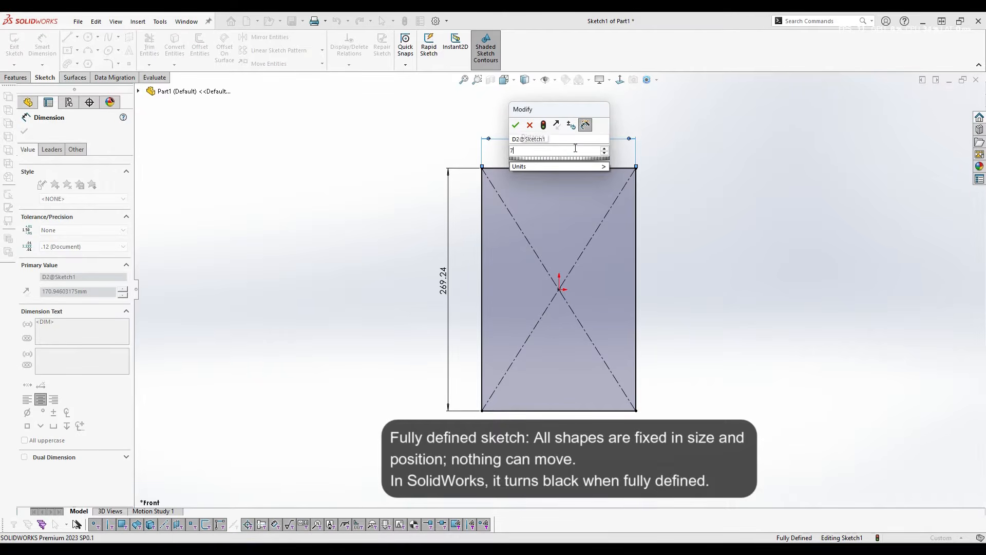
type("0")
key("BackSpace")
type(".9in")
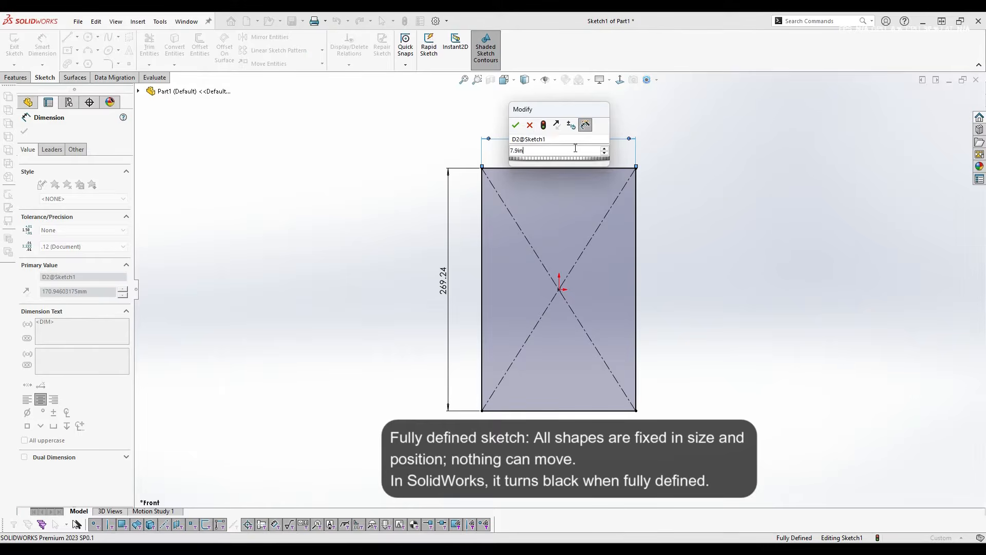
key("Return")
key("Escape")
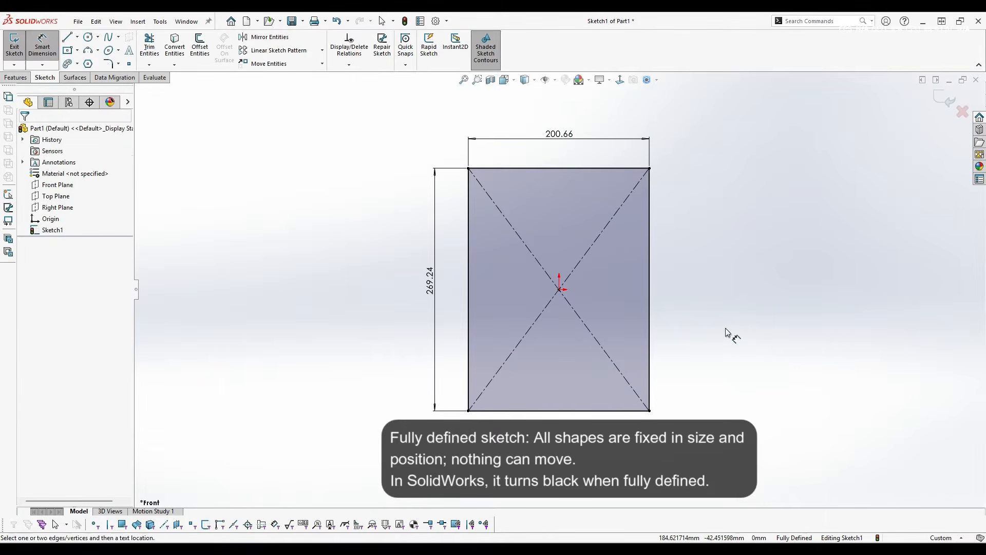
left_click(725, 328)
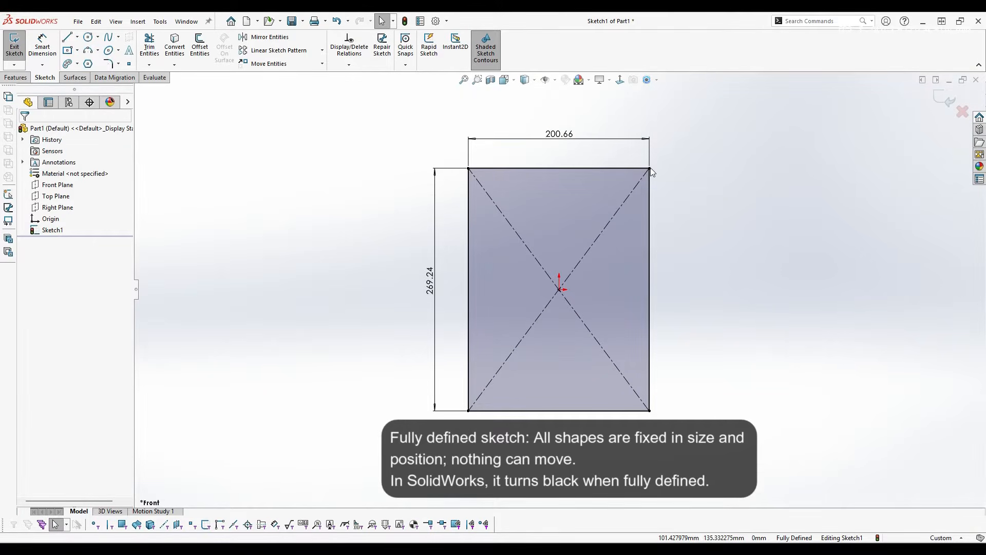
Step: Test the rectangle's upper-right corner for freedom to move and check the sketch's definition status
left_click(651, 168)
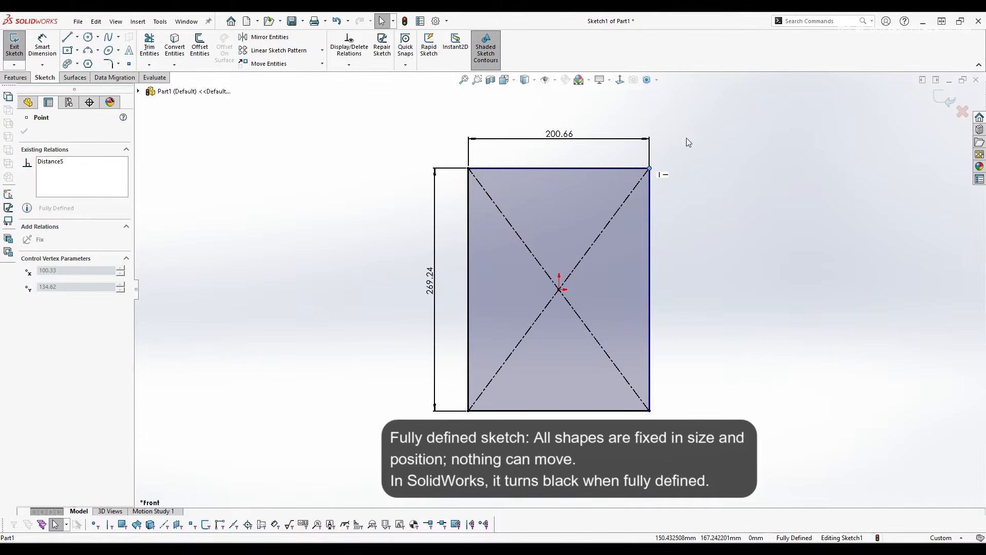
left_click(683, 239)
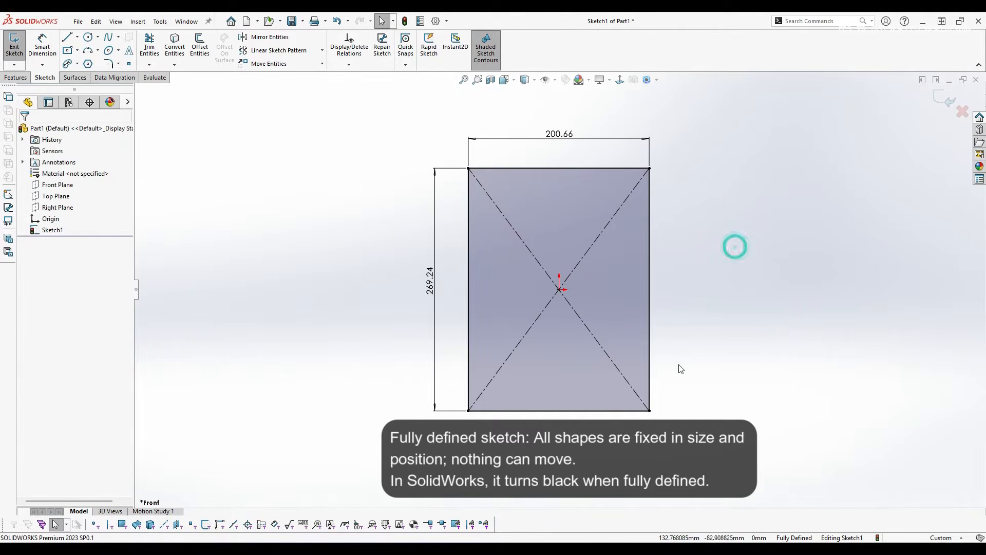
left_click(704, 304)
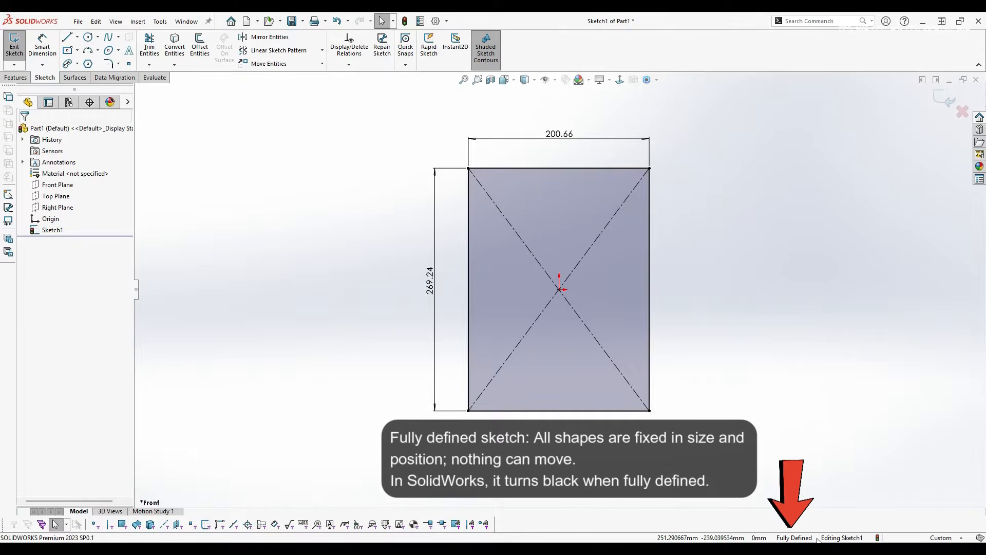
left_click(361, 137)
Step: Start an Extruded Boss/Base from the rectangle sketch and examine its preview at an angle
left_click(463, 80)
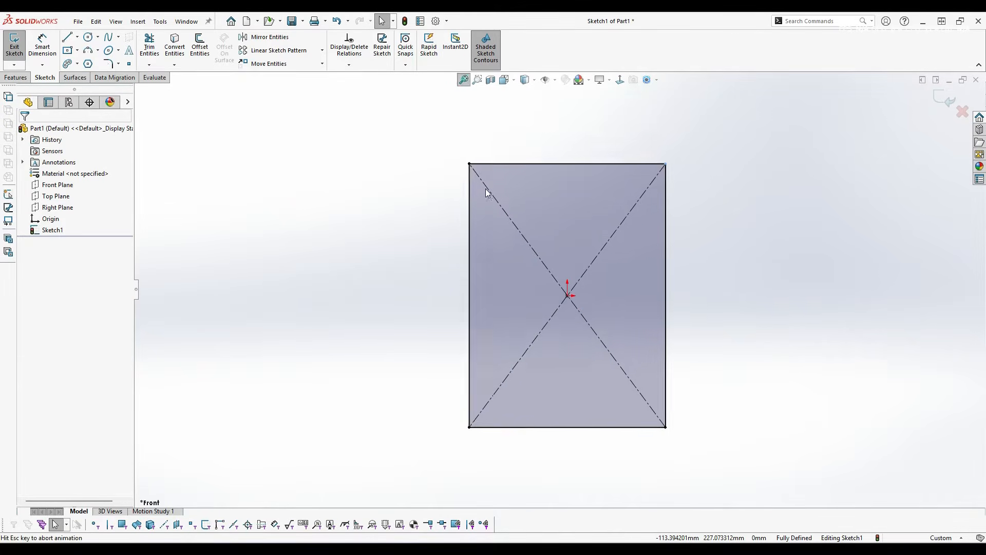
mouse_move(716, 287)
middle_mouse_down()
mouse_move(634, 288)
mouse_move(727, 271)
mouse_move(712, 214)
mouse_move(610, 276)
mouse_move(641, 234)
mouse_move(667, 238)
middle_mouse_up()
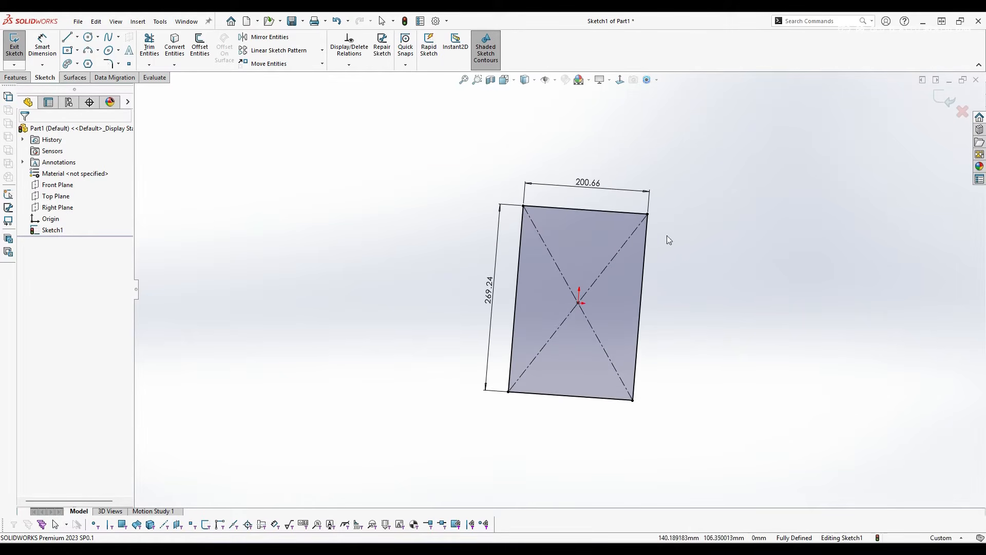
key("Escape")
left_click(348, 213)
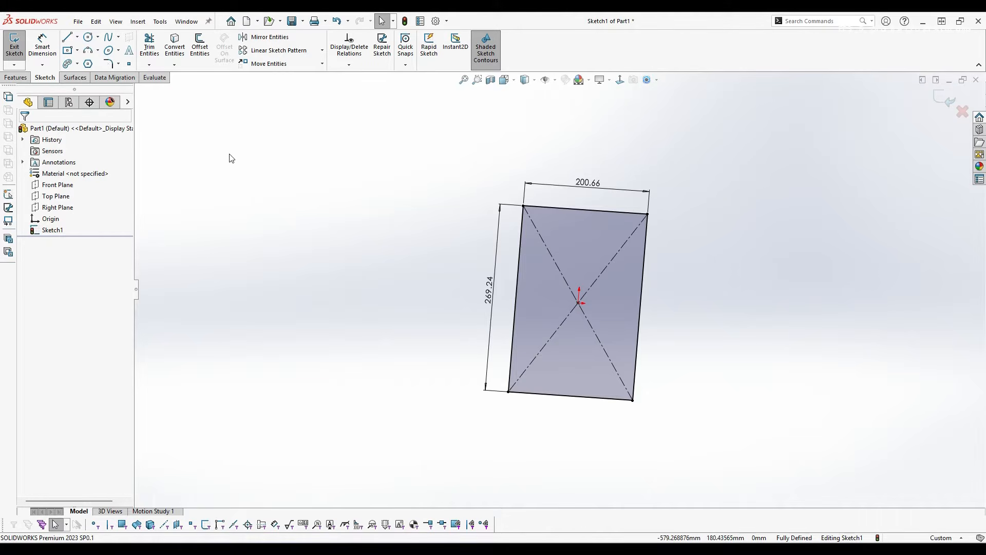
left_click(16, 79)
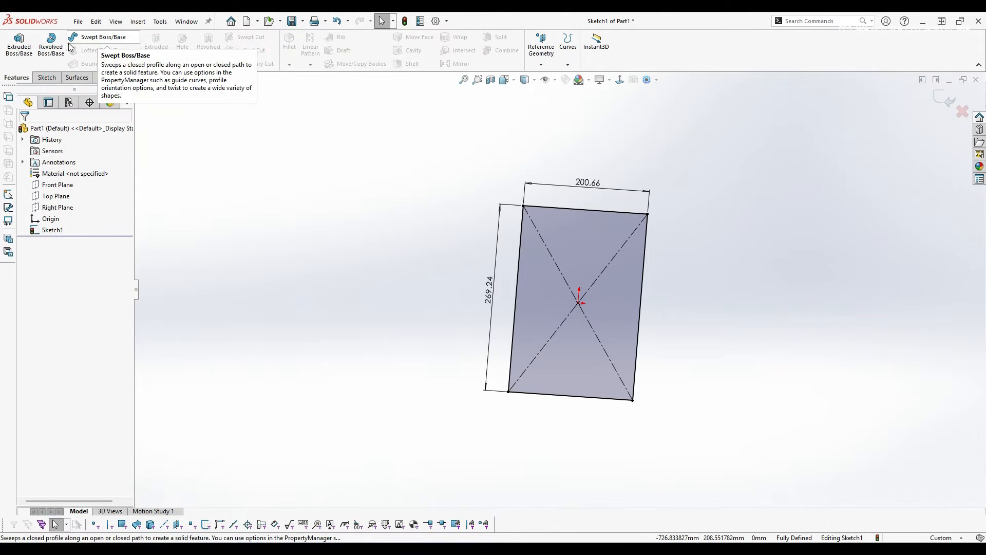
left_click(19, 47)
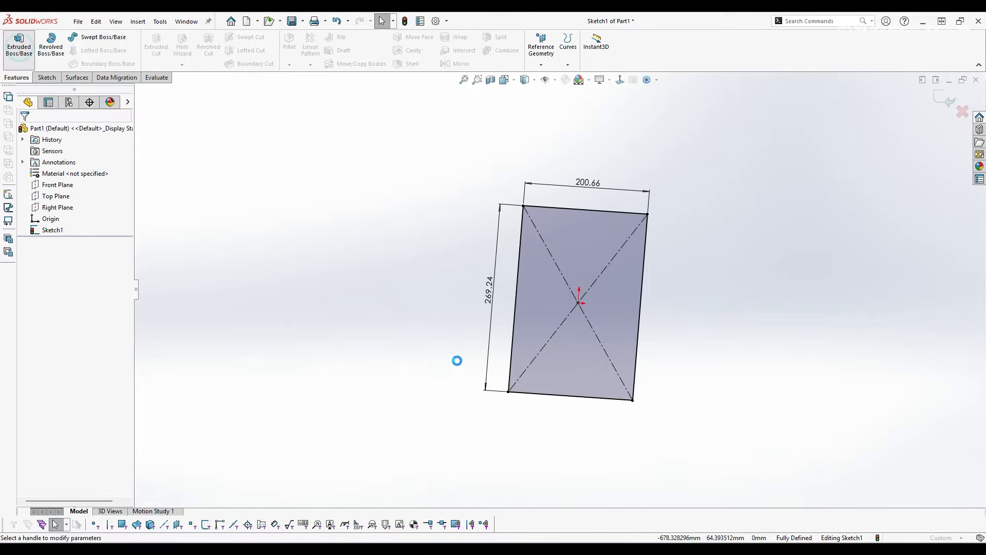
mouse_move(629, 259)
middle_mouse_down()
mouse_move(649, 273)
mouse_move(638, 249)
middle_mouse_up()
scroll(637, 249, "down", 4)
scroll(563, 288, "up", 4)
middle_click_drag(562, 288, 661, 248)
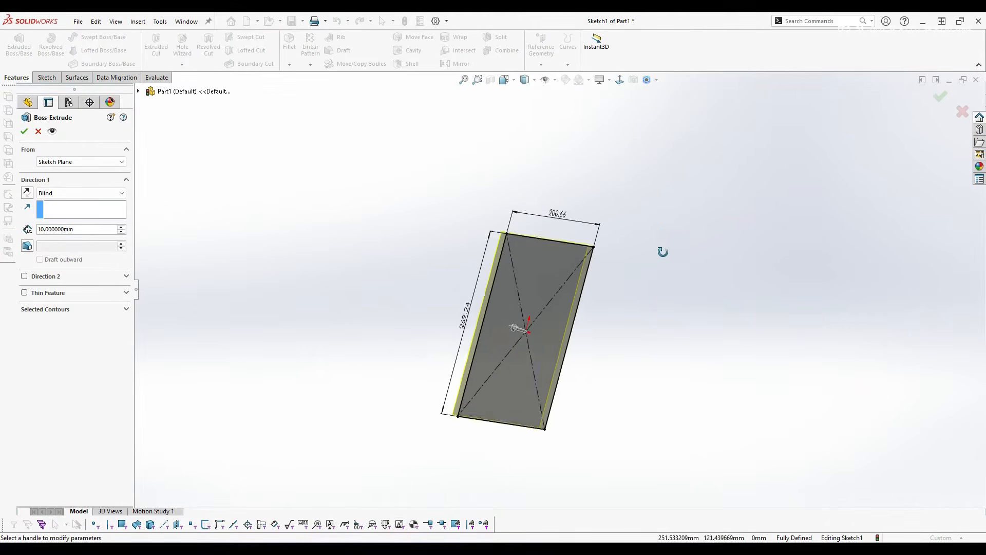
scroll(609, 285, "down", 4)
Step: Try a blind depth of 20 mm for the extrusion and inspect the preview
left_click(99, 226)
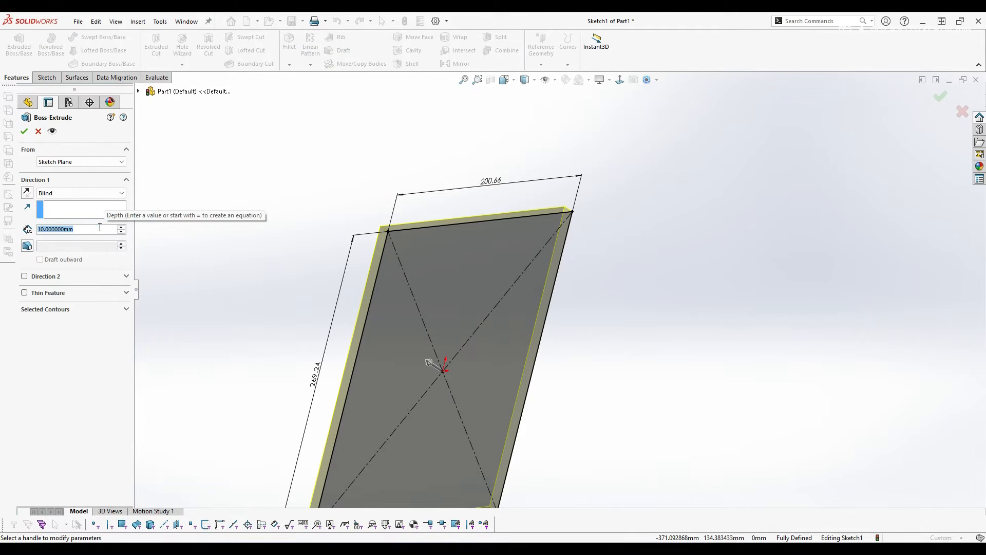
type("20")
key("Return")
scroll(606, 239, "up", 4)
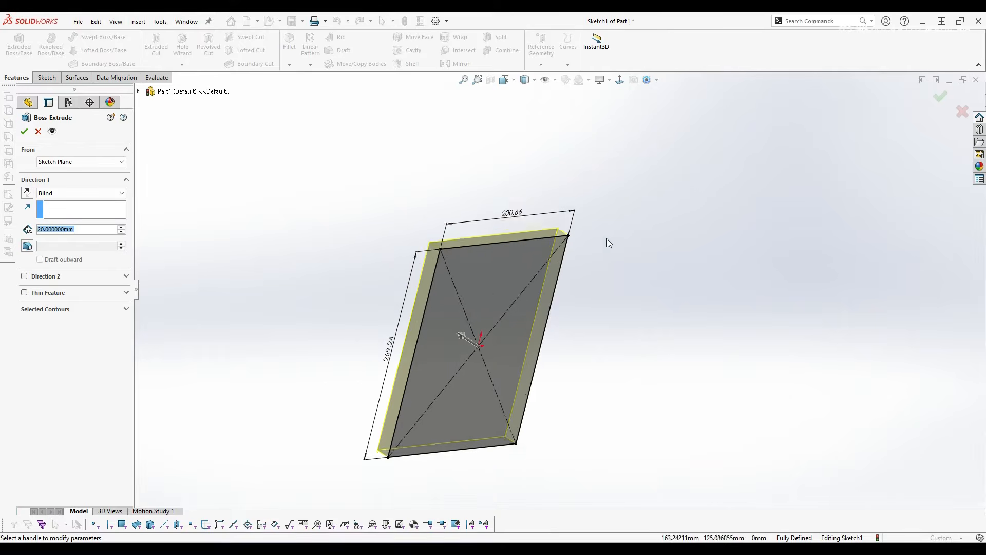
middle_click_drag(659, 273, 723, 272)
Step: Set the blind extrusion depth to 15 mm and accept the boss extrusion of the rectangle
left_click(64, 228)
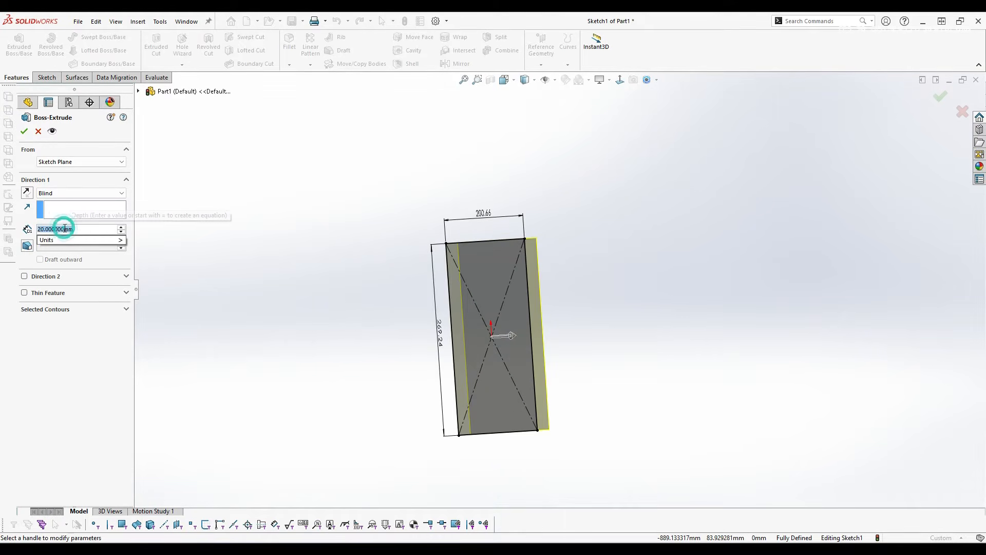
type("15")
key("Return")
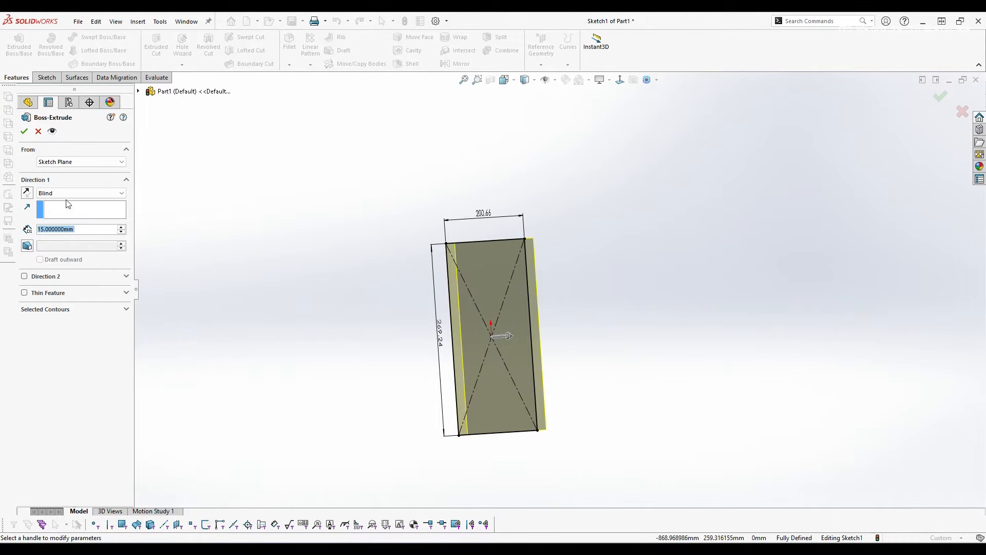
left_click(23, 133)
middle_click_drag(541, 313, 510, 283)
left_click(463, 80)
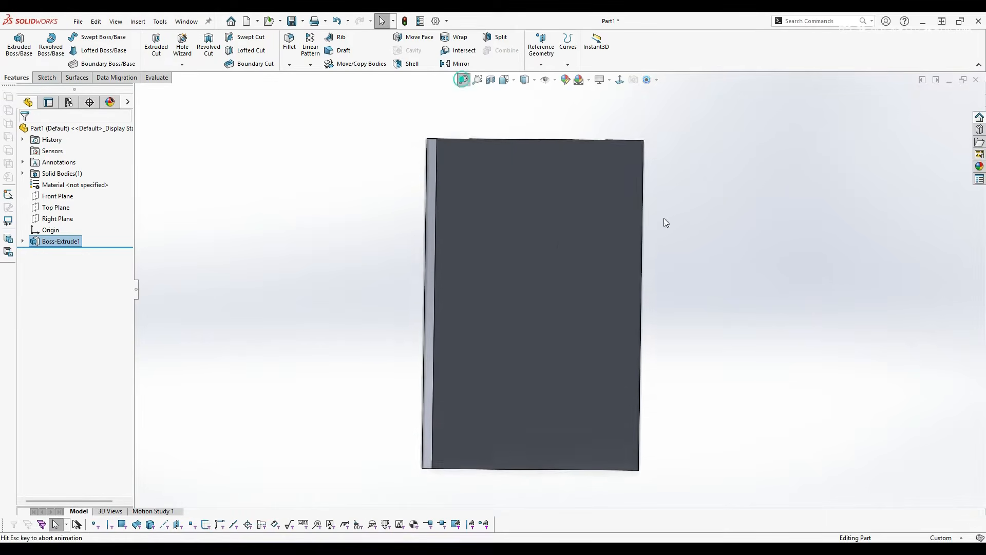
left_click(783, 264)
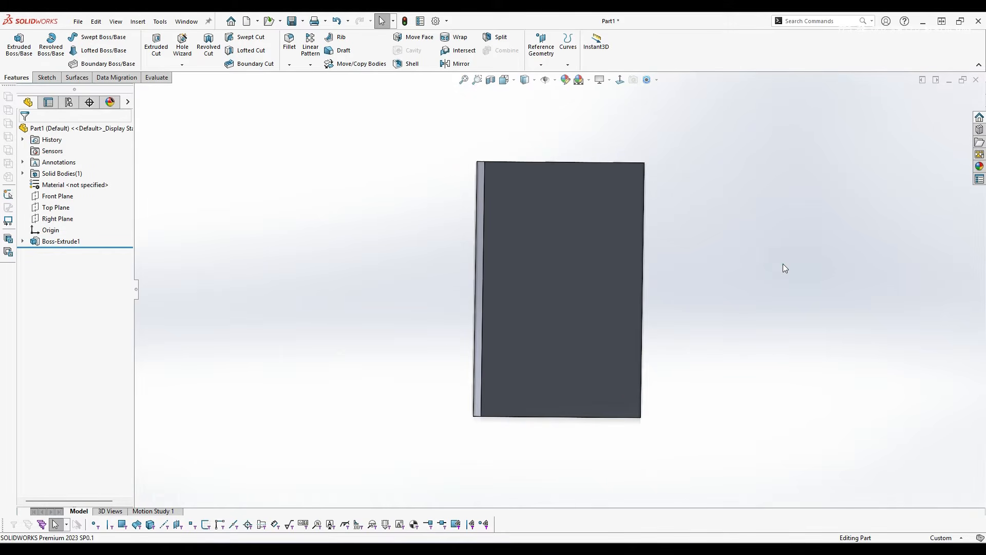
Step: Save the part as "Wooden plank - 1" in the door stop folder
key("ctrl+s")
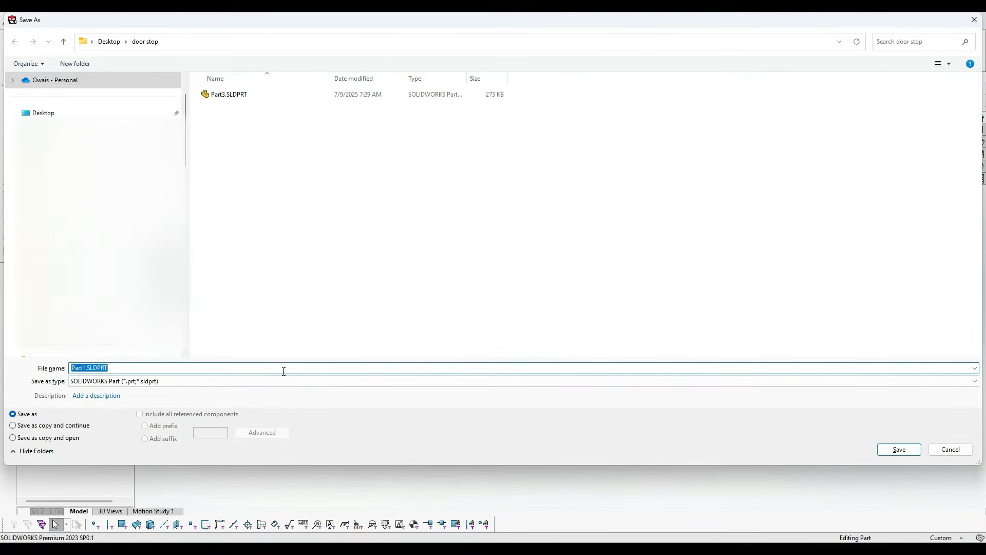
type("Wooden plank - 1")
left_click(323, 256)
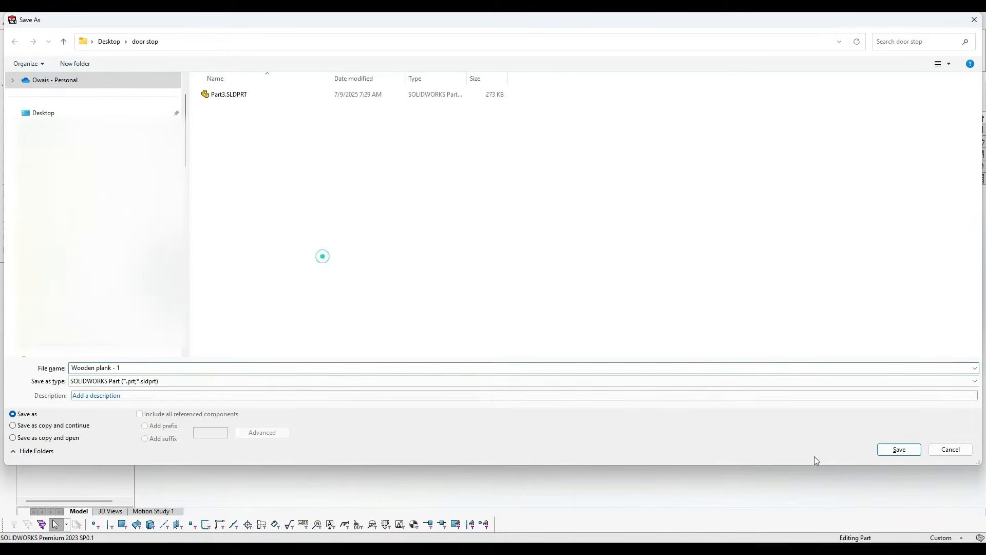
left_click(901, 451)
Step: Create a new part document and start a sketch on its Top Plane
key("f")
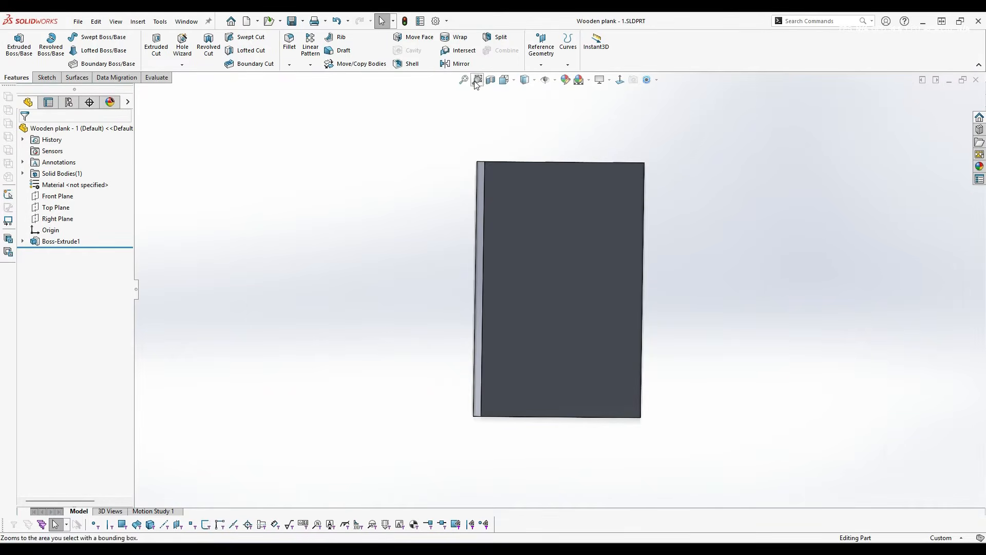
mouse_move(707, 205)
middle_mouse_down()
mouse_move(665, 229)
mouse_move(720, 199)
middle_mouse_up()
scroll(752, 183, "up", 4)
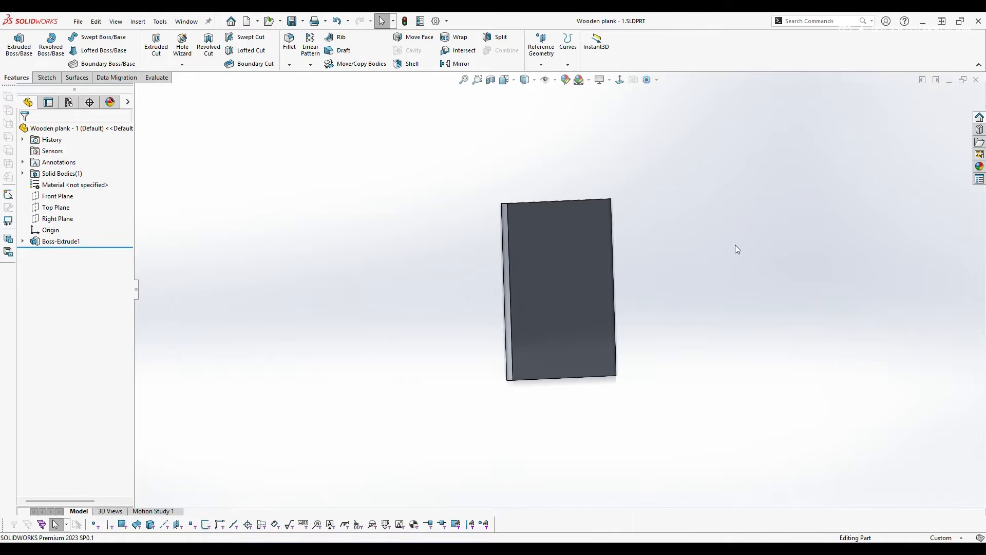
key("ctrl+n")
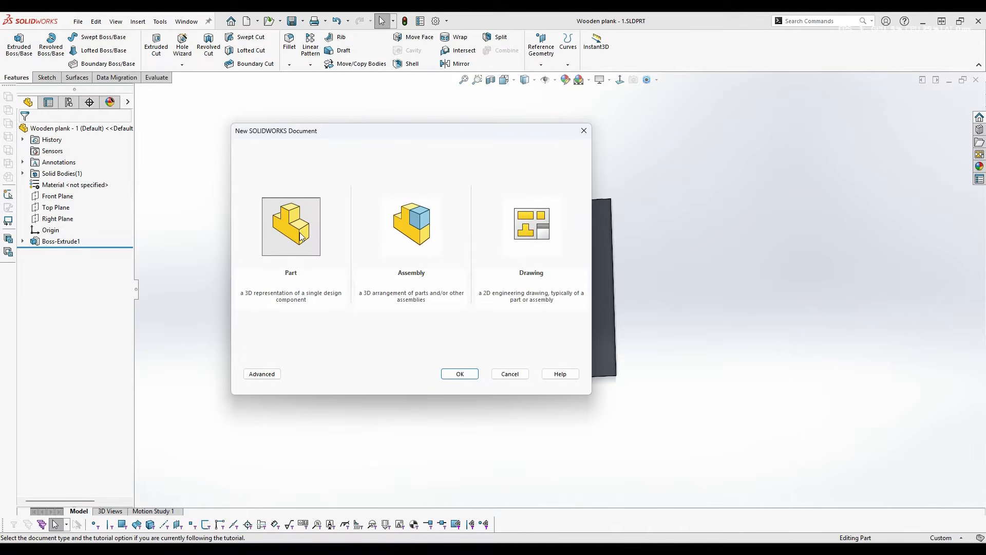
double_click(300, 237)
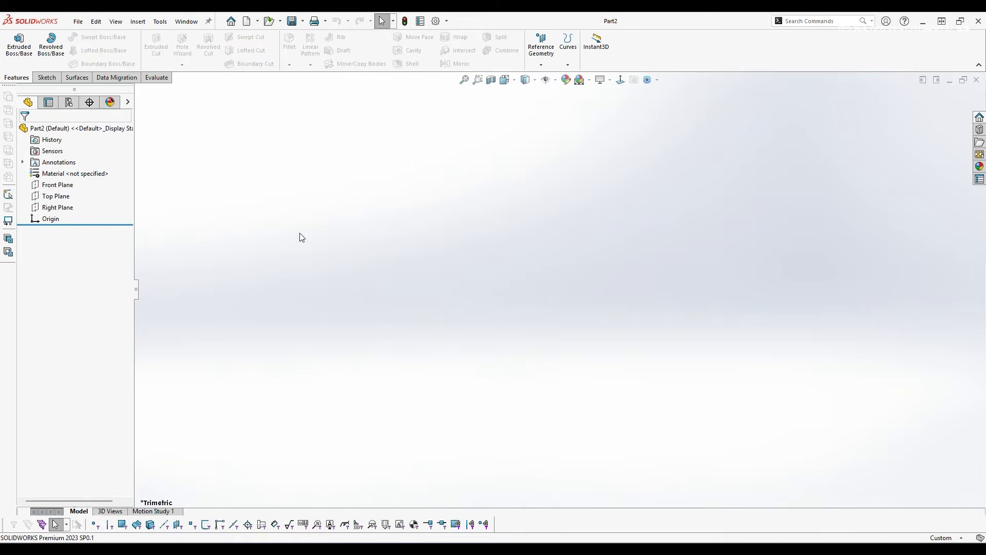
right_click(58, 201)
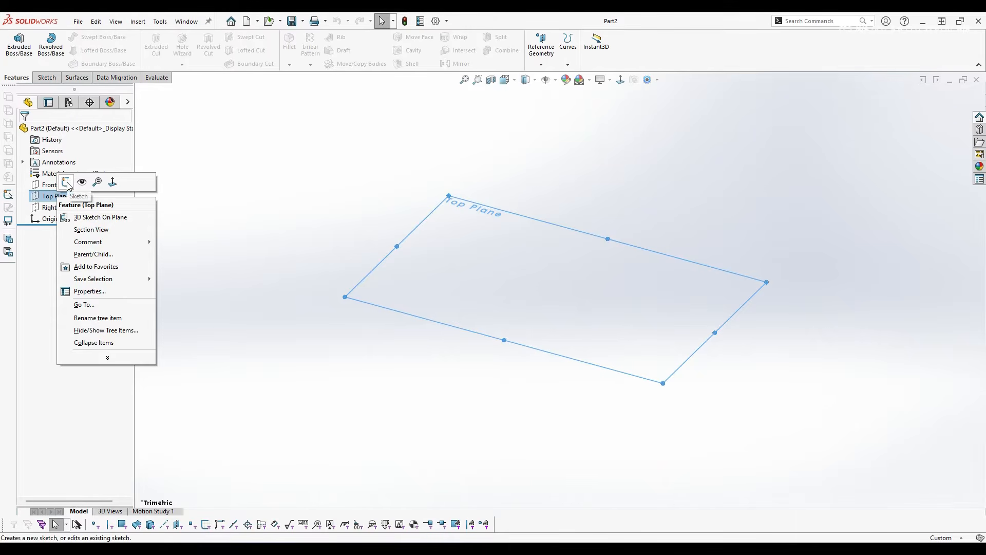
left_click(67, 184)
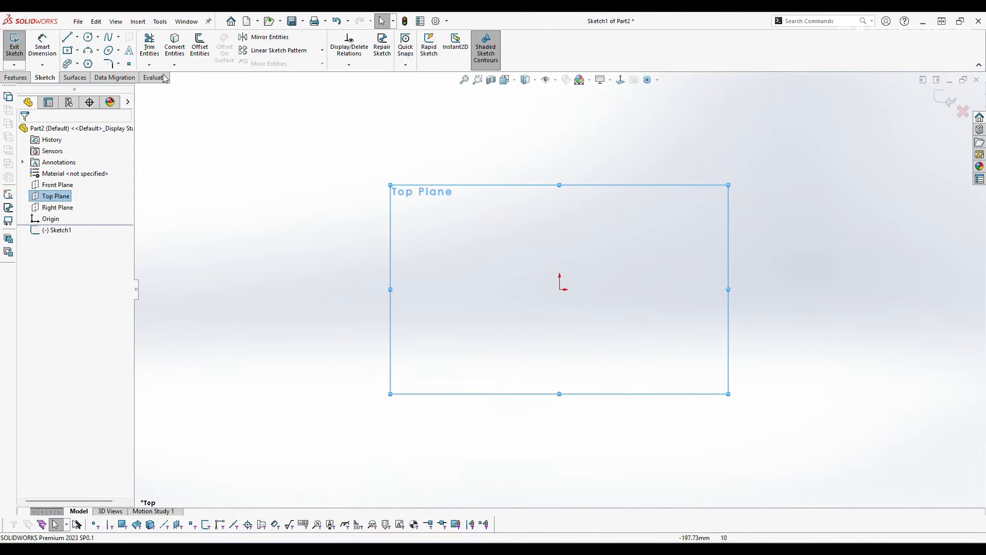
Step: Draw a center rectangle from the origin, about 220 mm wide and 119 mm tall
left_click(78, 51)
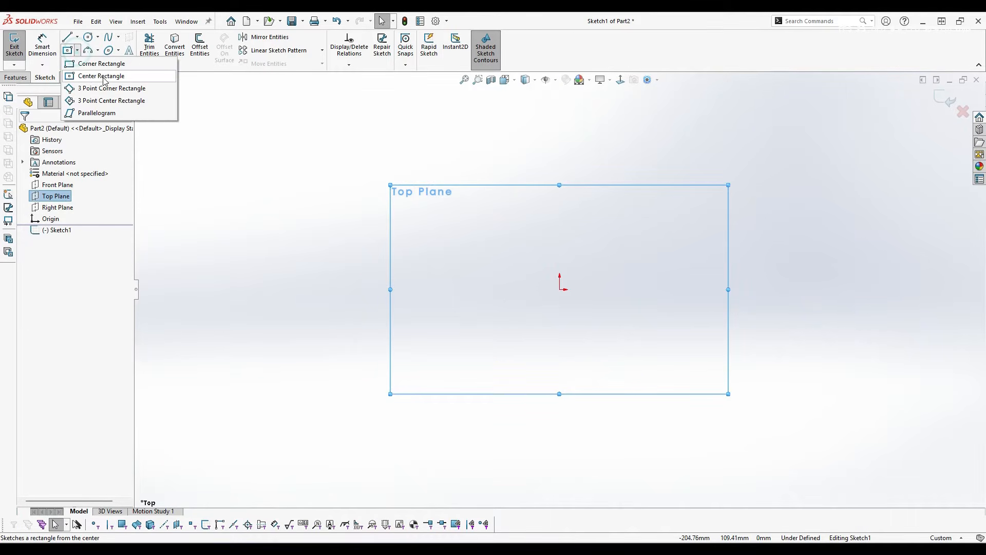
left_click(133, 80)
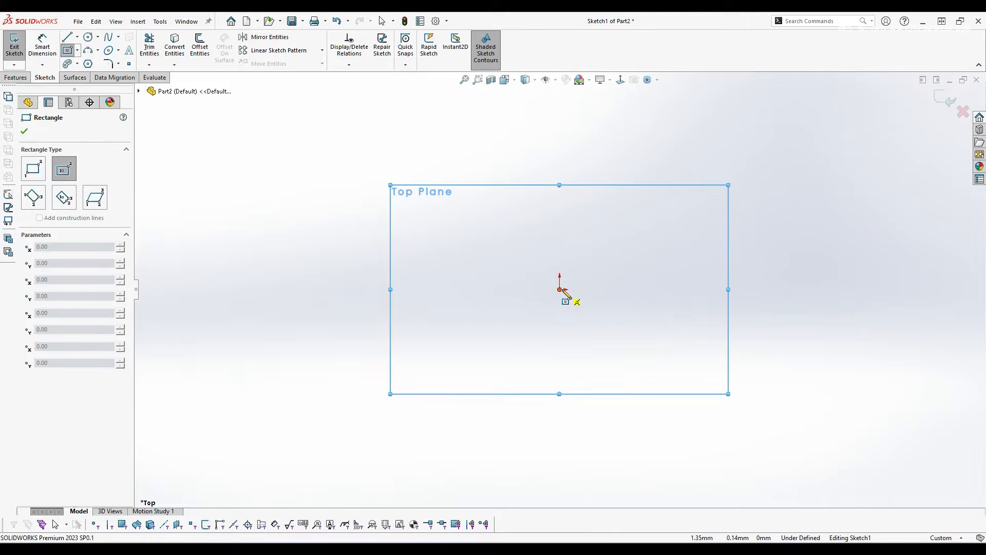
left_click(560, 289)
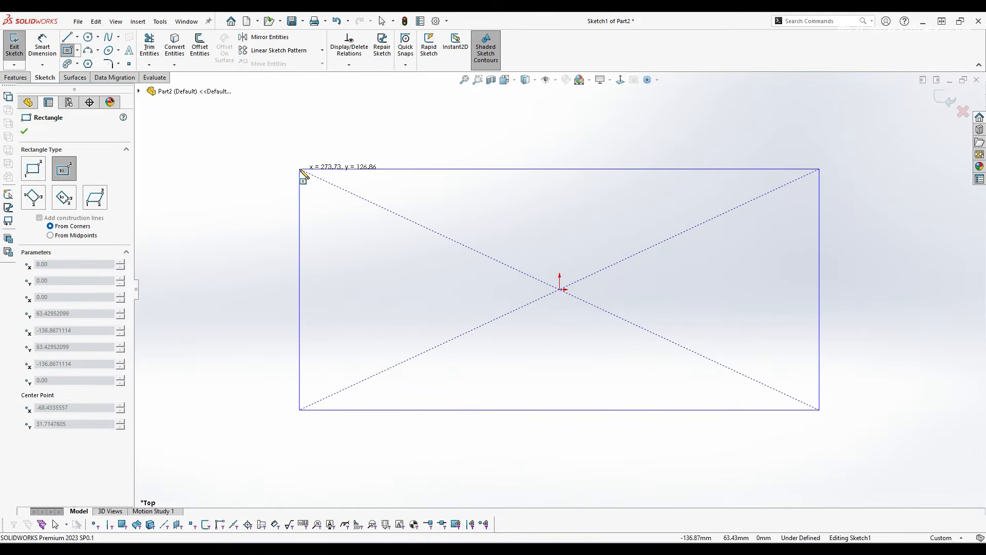
left_click(351, 176)
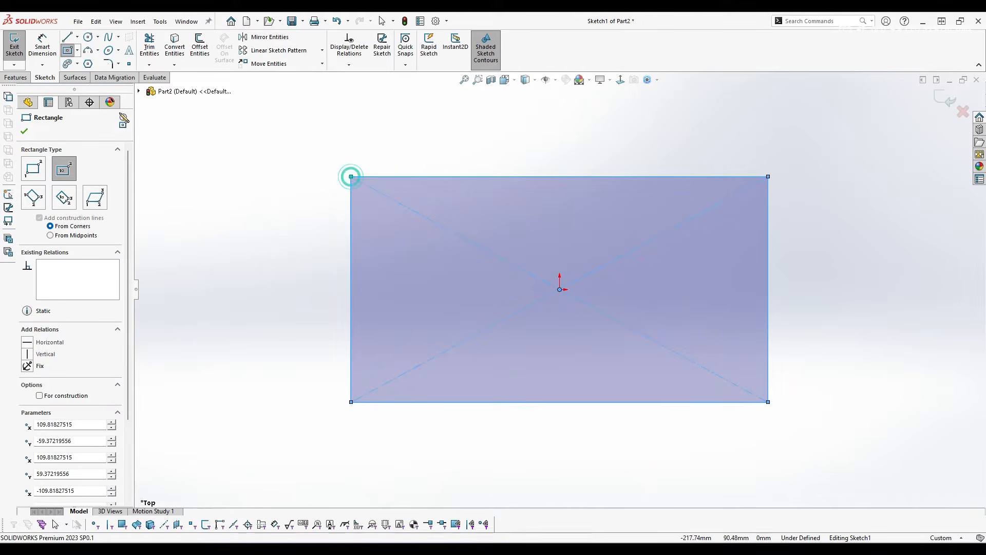
Step: Dimension the rectangle's upper edge and set its width to 9.4 in
left_click(57, 48)
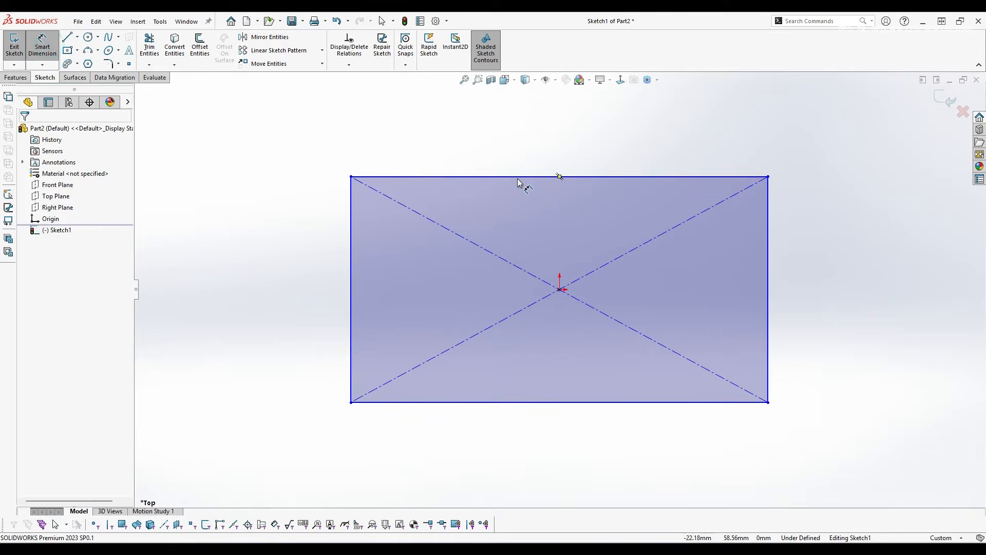
left_click(518, 177)
left_click(570, 153)
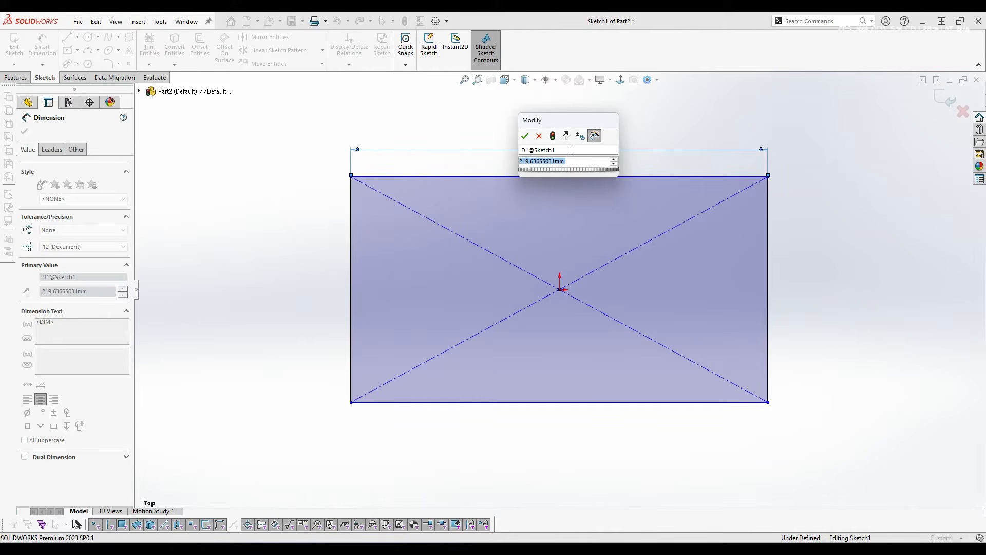
type("9.4")
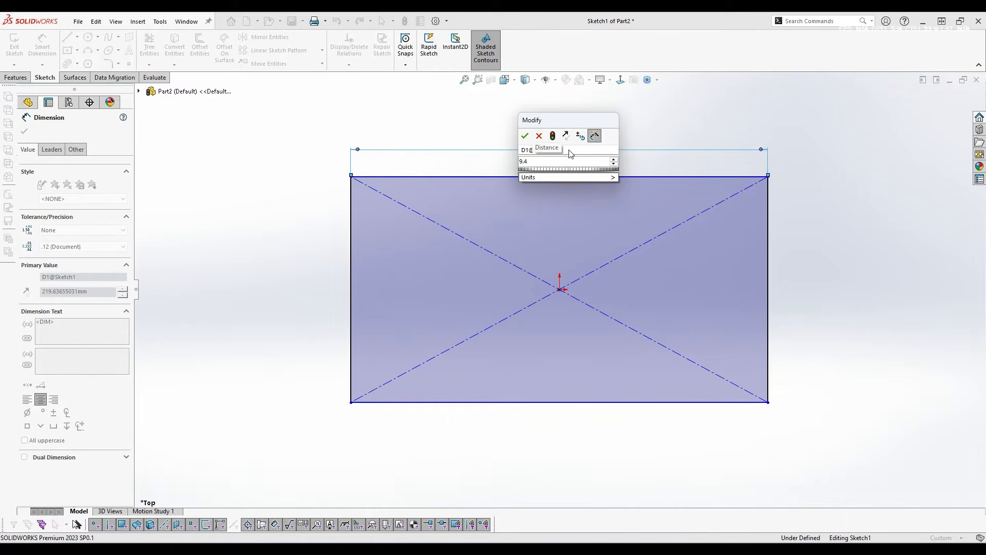
type("in")
key("Return")
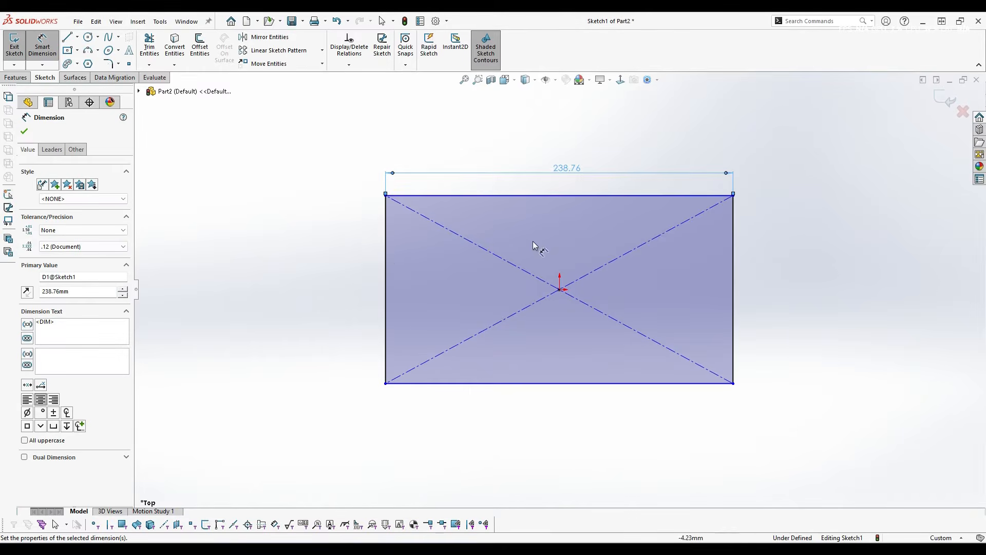
Step: Dimension the rectangle's vertical side and set its height to 7.9 in
left_click(385, 276)
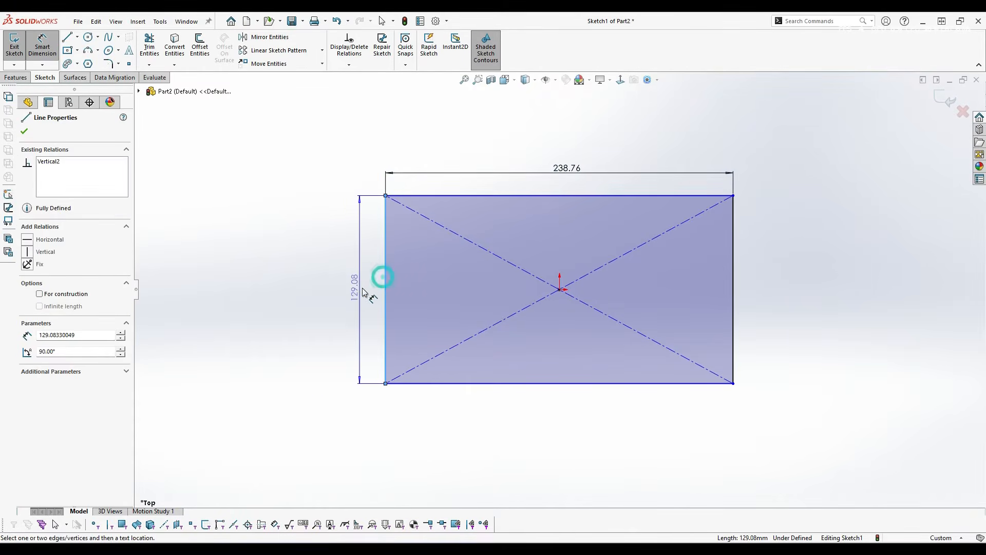
left_click(345, 287)
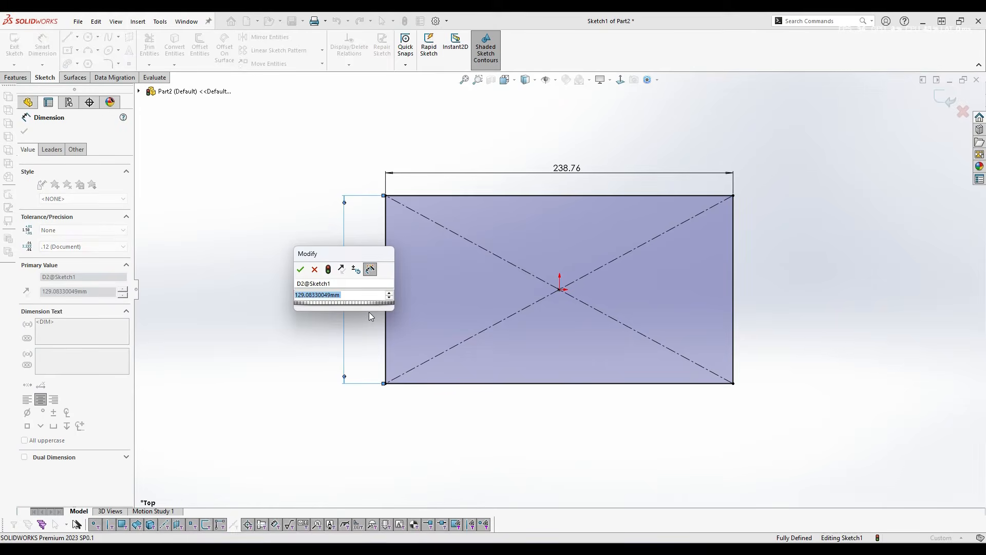
type("7.4in")
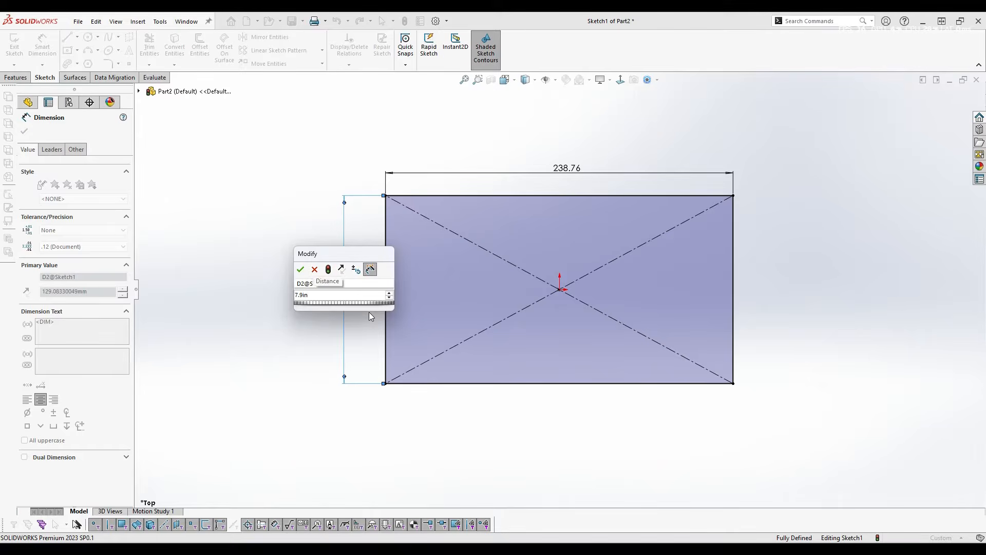
key("Return")
left_click(726, 309)
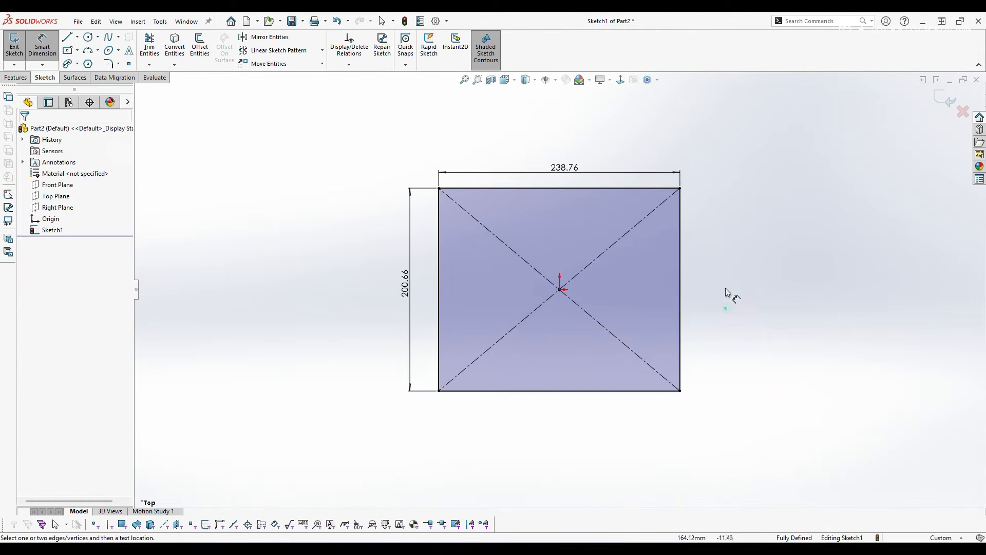
Step: Extrude the rectangle as a blind boss 15 mm deep from the sketch plane
mouse_move(691, 374)
middle_mouse_down()
mouse_move(729, 288)
mouse_move(694, 264)
mouse_move(679, 334)
middle_mouse_up()
mouse_move(696, 273)
middle_mouse_down()
mouse_move(672, 328)
mouse_move(645, 310)
mouse_move(540, 145)
middle_mouse_up()
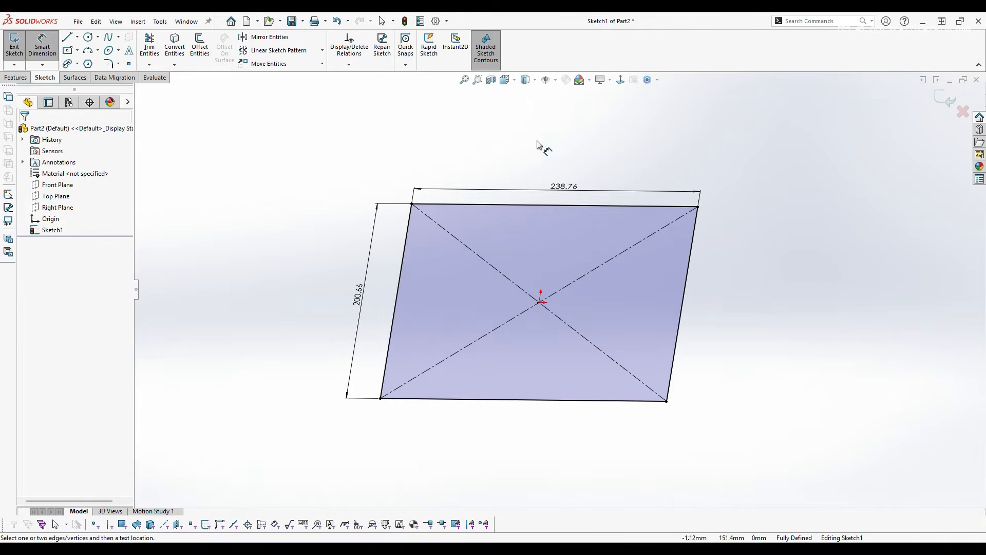
left_click(15, 78)
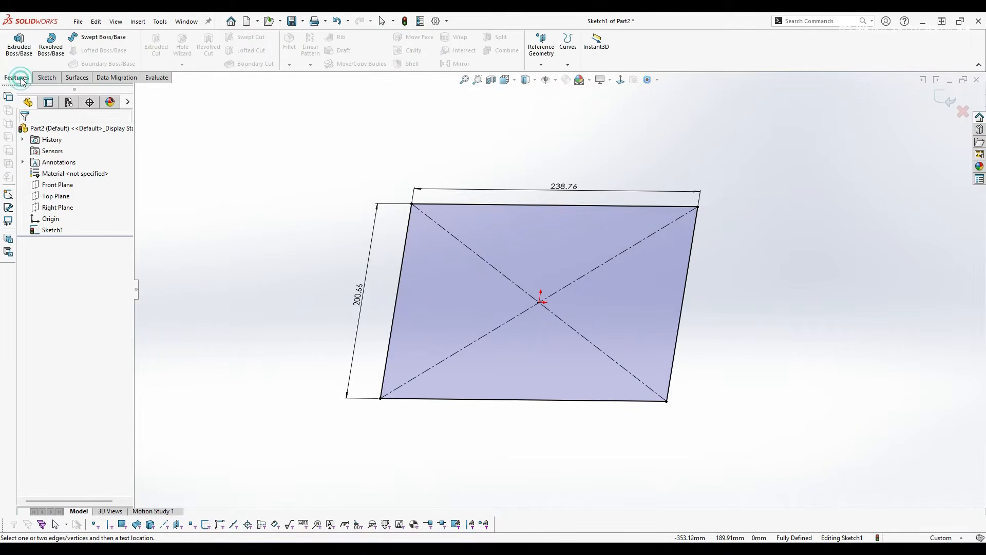
left_click(23, 49)
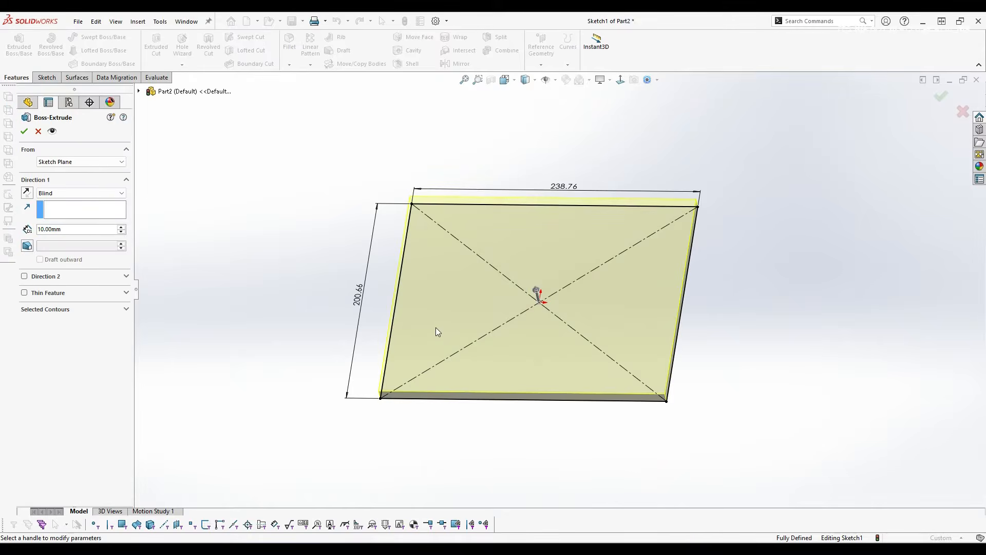
middle_click_drag(436, 328, 374, 307)
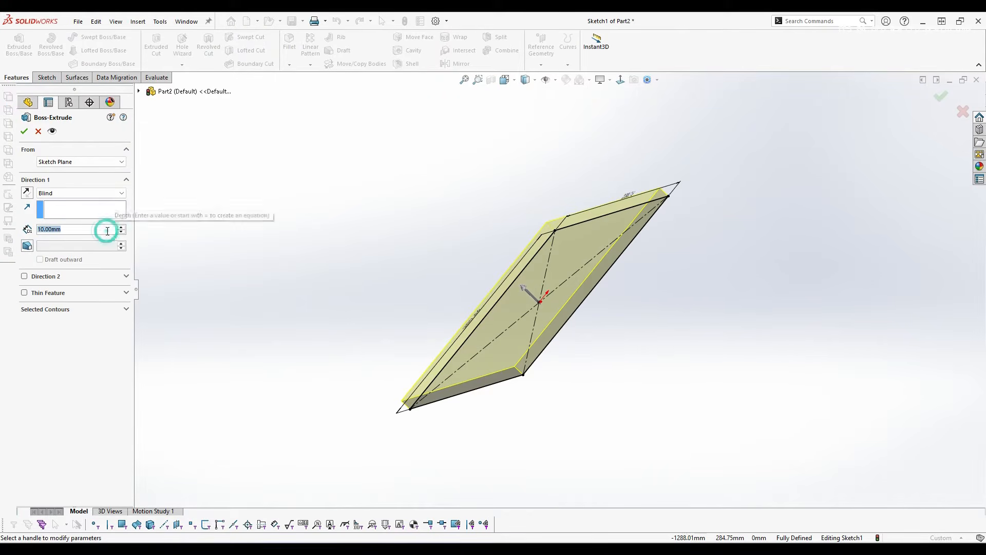
type("15")
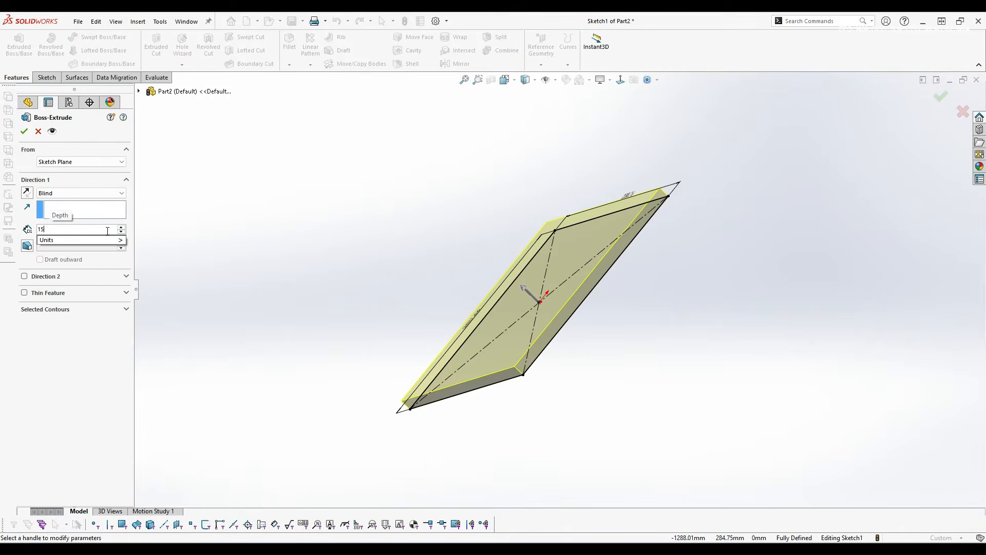
key("Return")
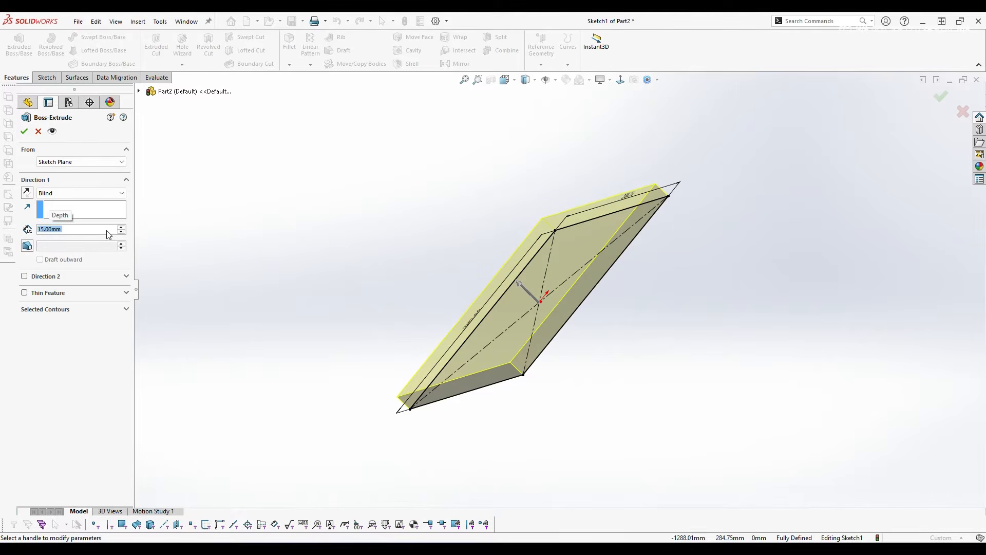
left_click(24, 135)
mouse_move(507, 193)
middle_mouse_down()
mouse_move(569, 230)
mouse_move(564, 316)
mouse_move(463, 227)
mouse_move(555, 167)
mouse_move(516, 177)
middle_mouse_up()
left_click(634, 171)
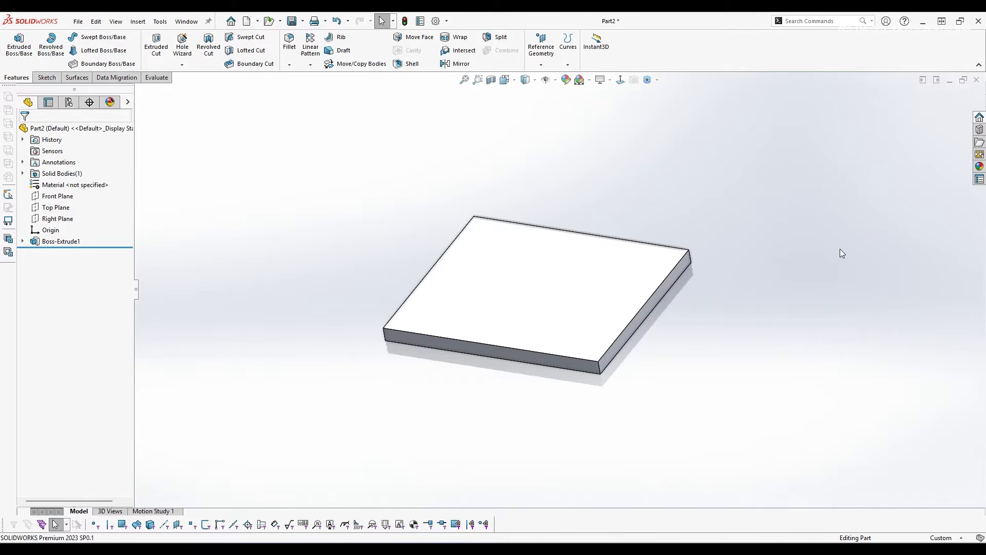
Step: Save the part as "Wooden plank - 2" in the door stop folder
key("ctrl+s")
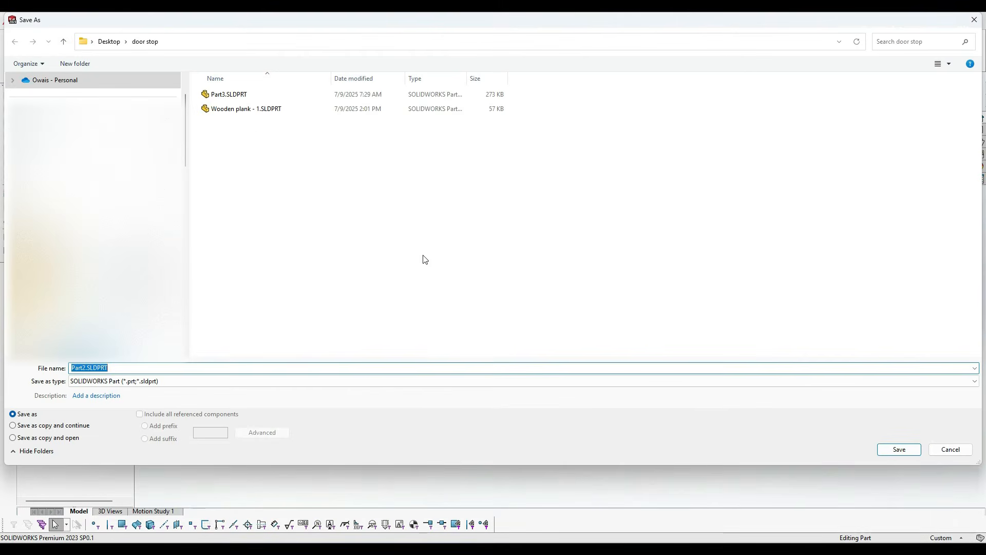
left_click(246, 109)
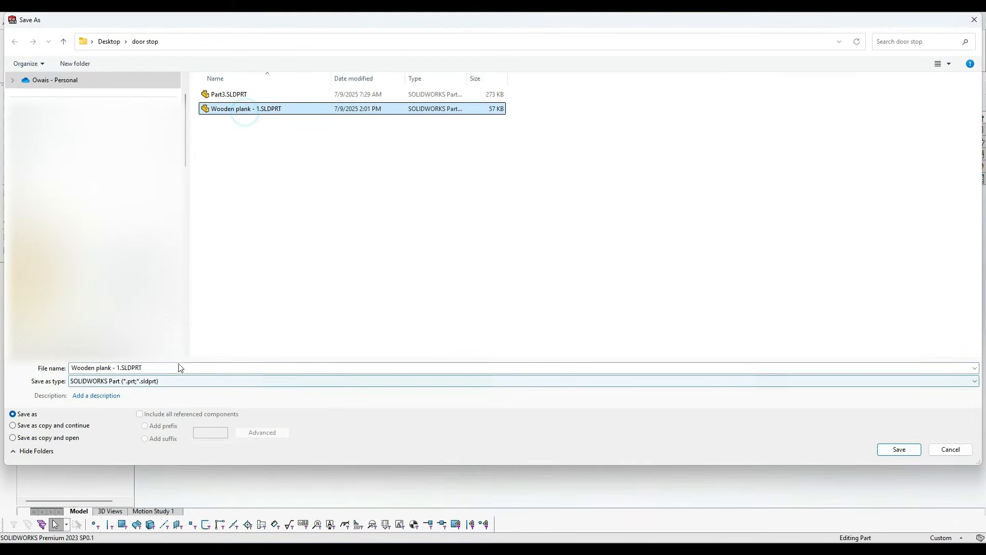
left_click(122, 367)
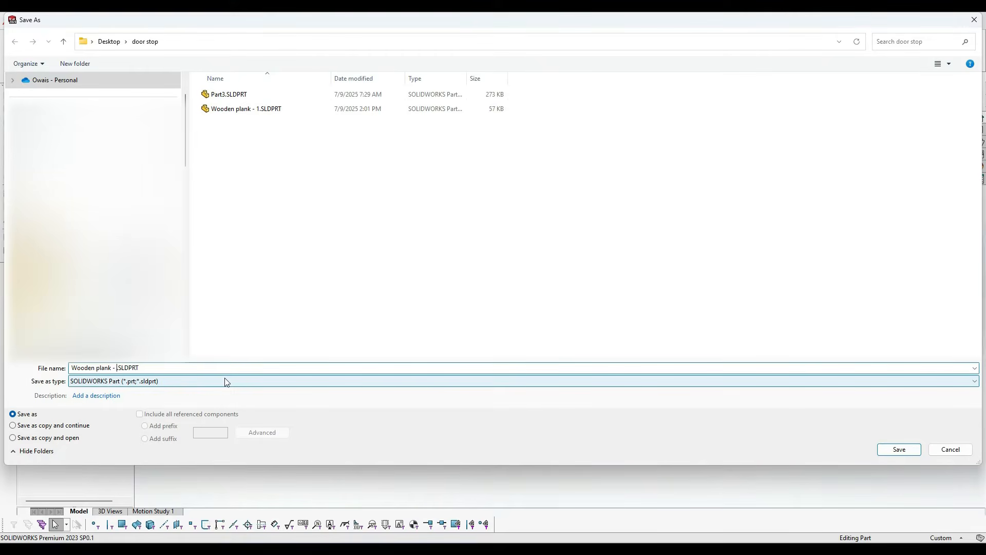
left_click(900, 449)
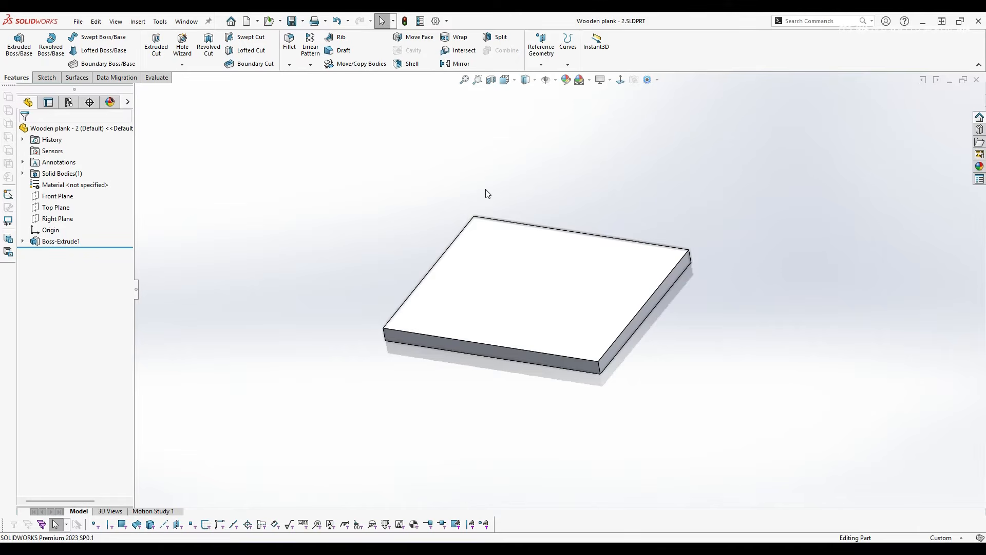
Step: Create another new part document and open a sketch on its Top Plane
key("ctrl+n")
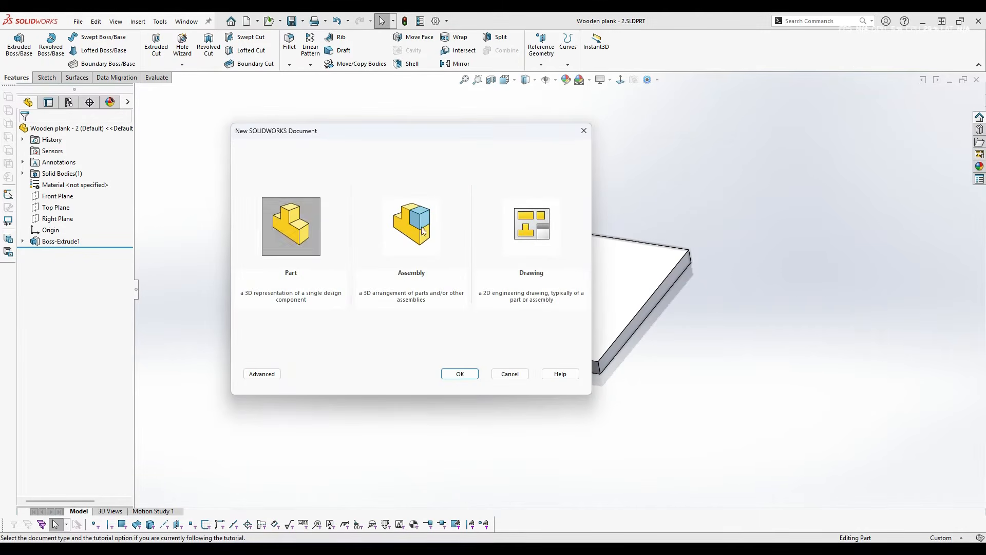
double_click(299, 219)
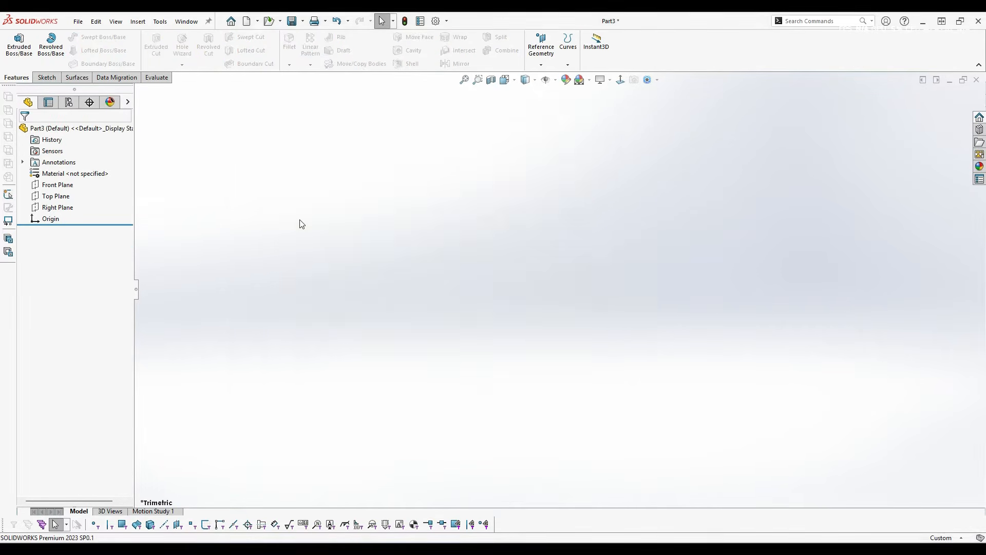
right_click(56, 197)
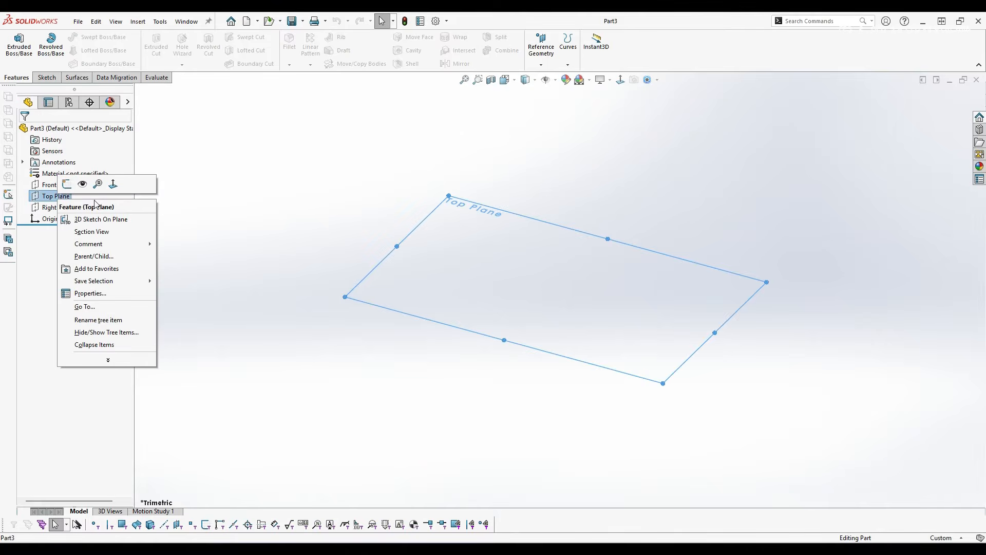
left_click(67, 188)
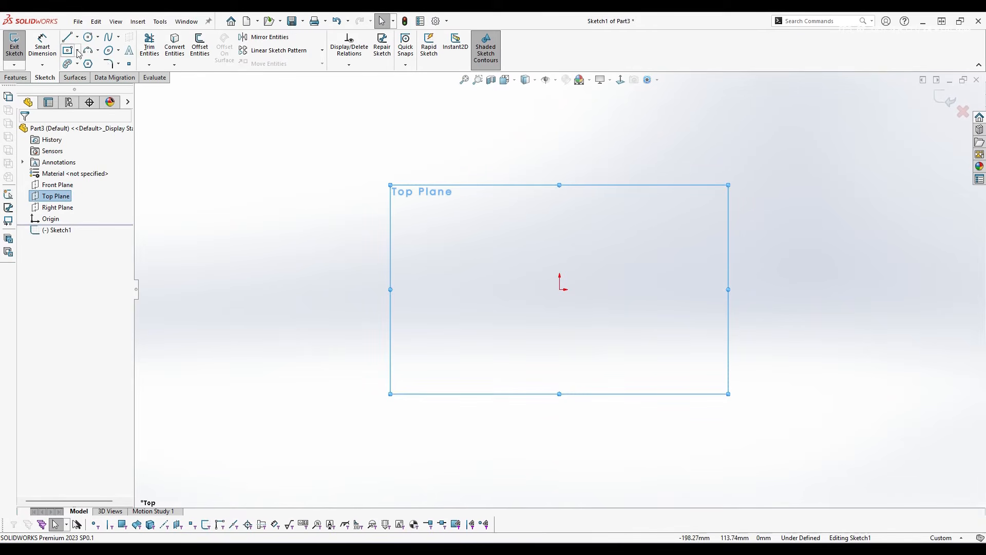
Step: Draw a narrow center rectangle from the origin, about 230 mm wide and 22 mm tall
left_click(78, 50)
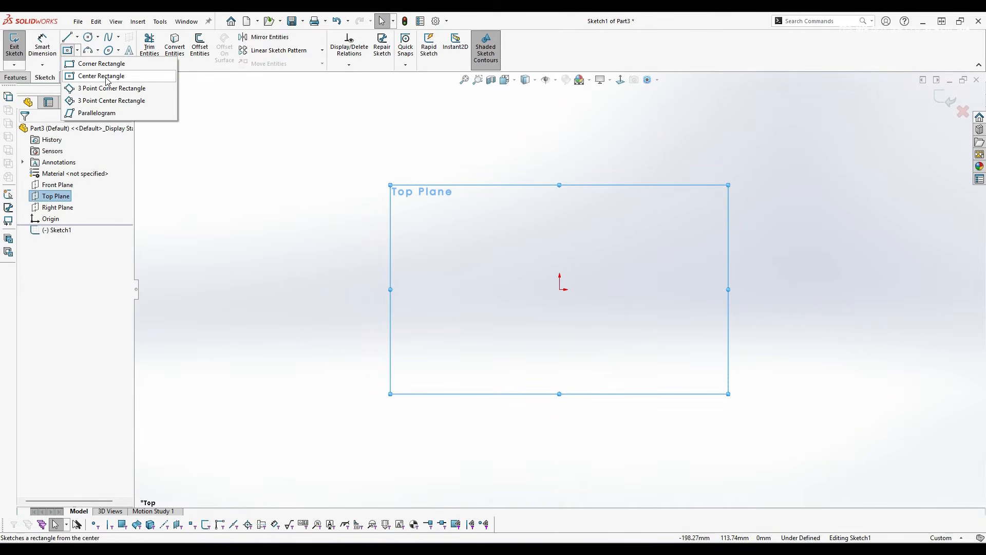
left_click(106, 77)
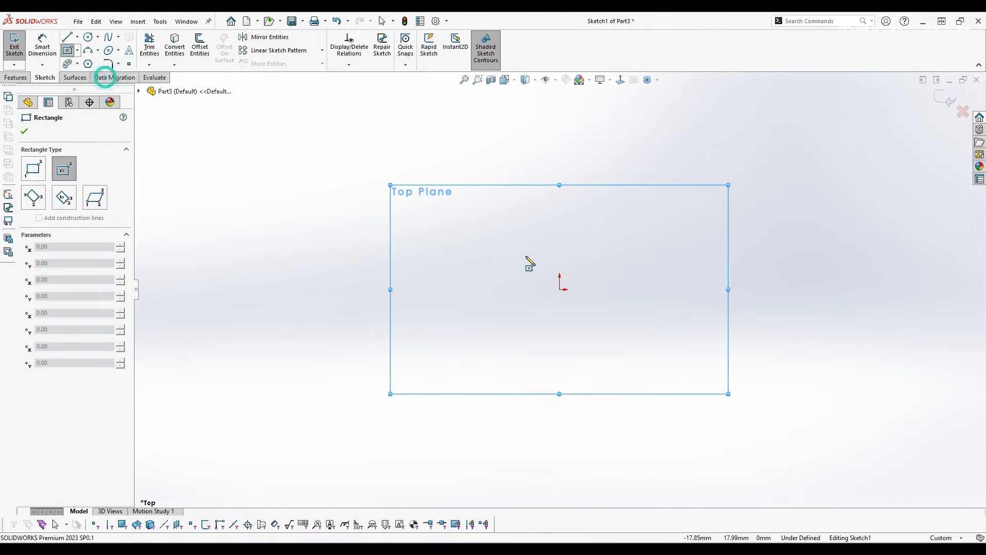
left_click(560, 291)
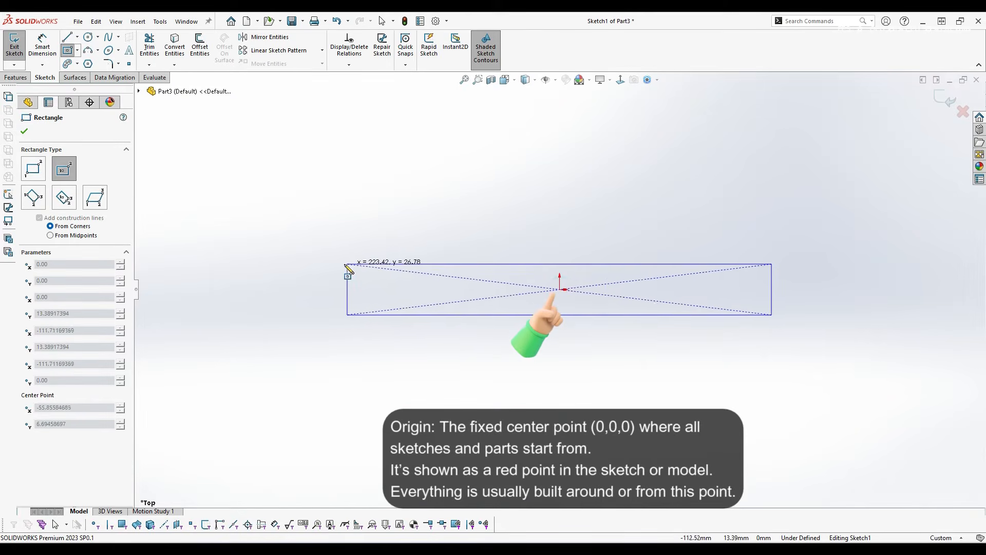
left_click(341, 267)
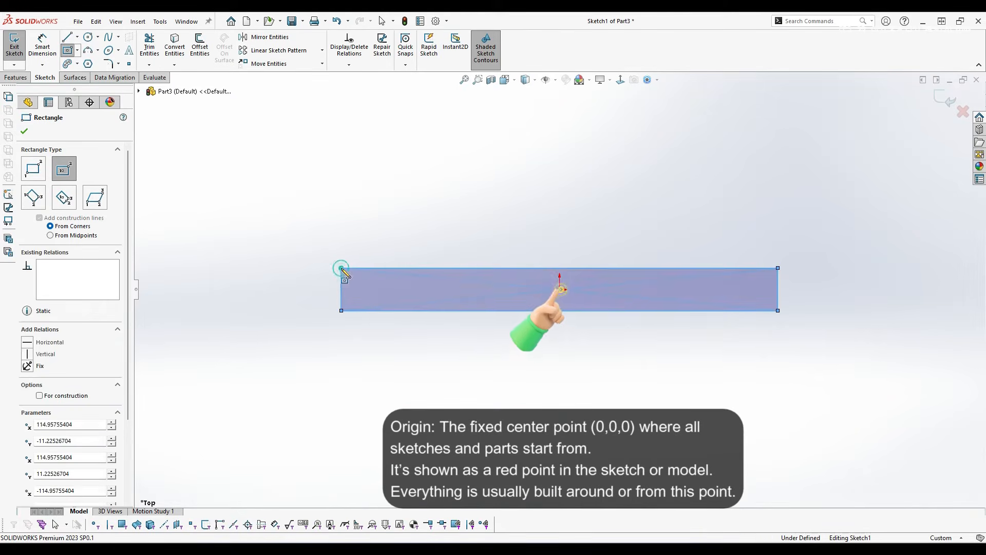
Step: Dimension the narrow rectangle's short vertical side and set it to 25 mm
left_click(42, 51)
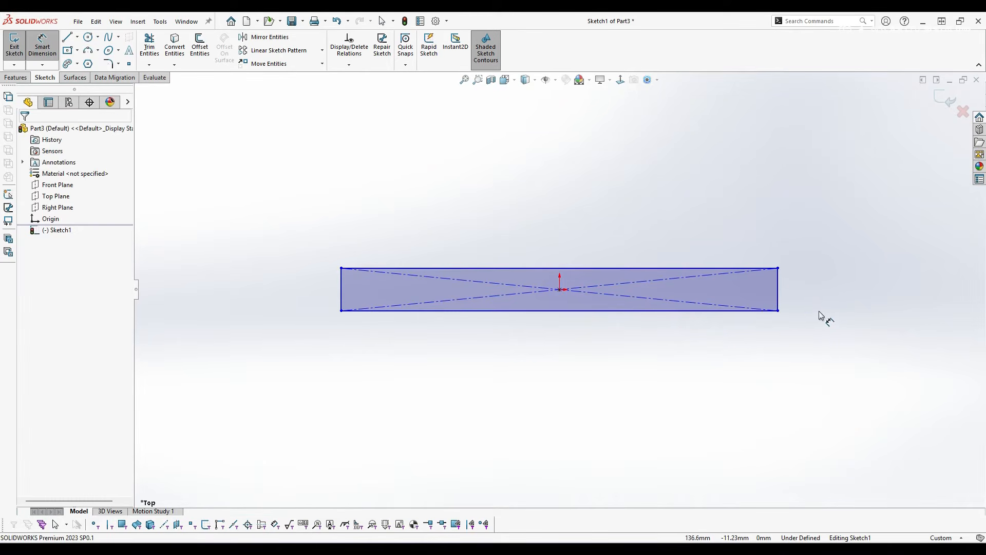
left_click(778, 286)
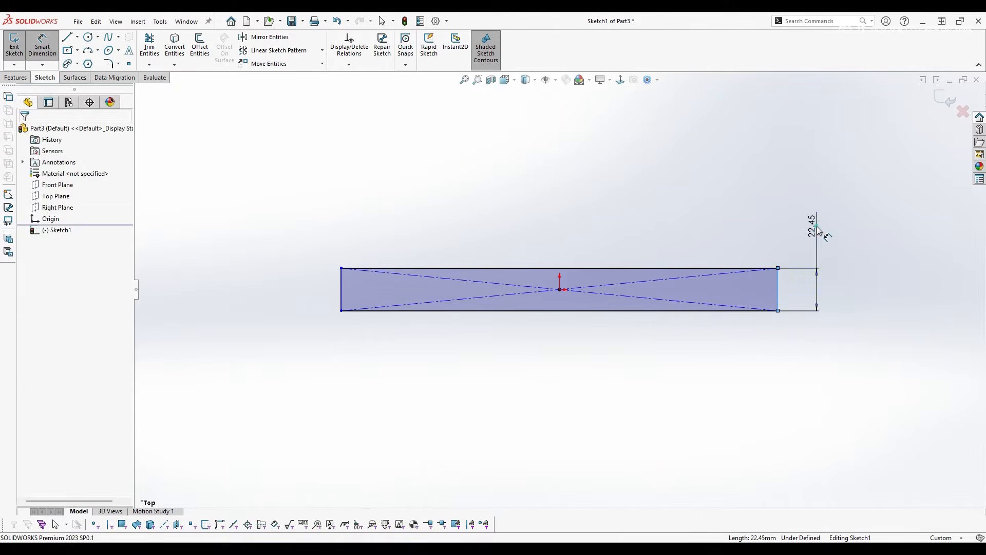
left_click(817, 229)
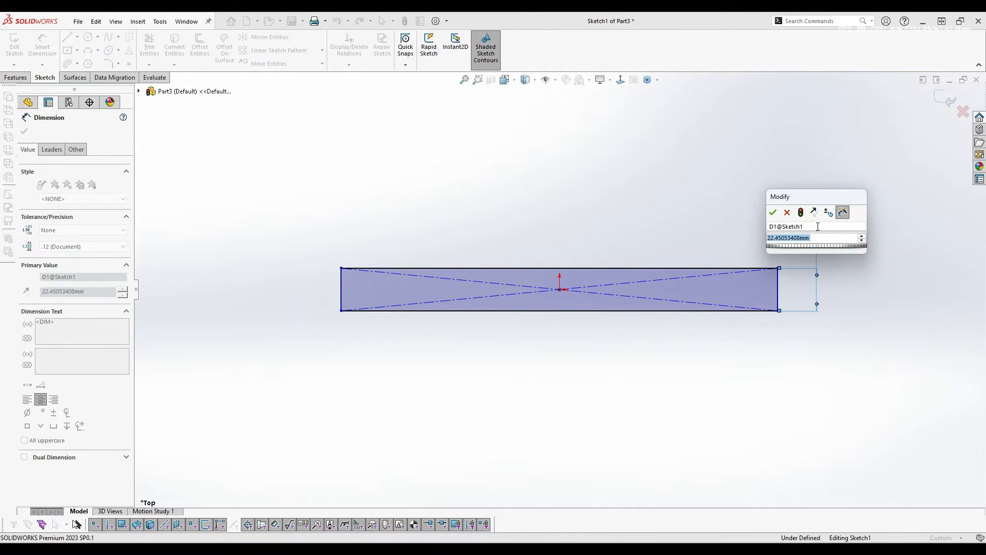
type("25")
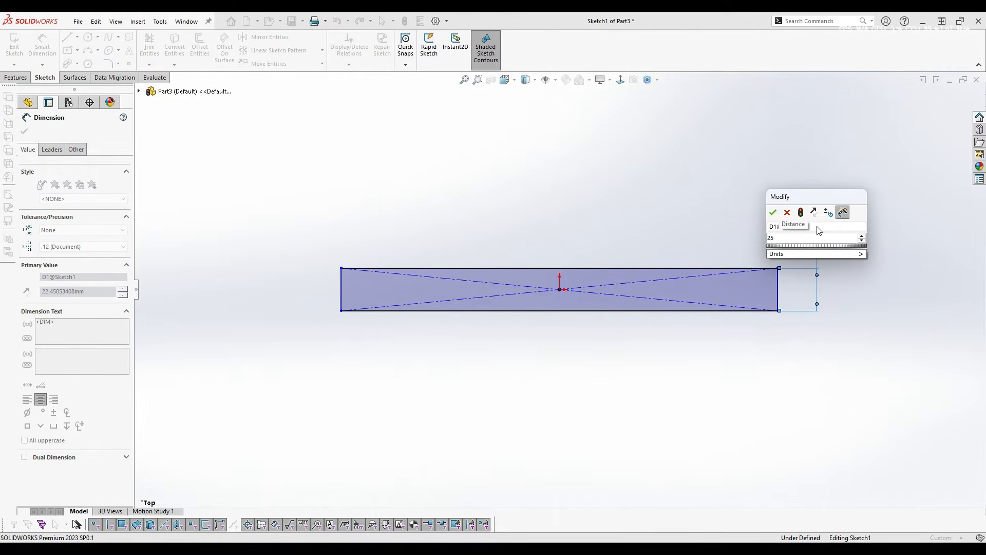
key("Return")
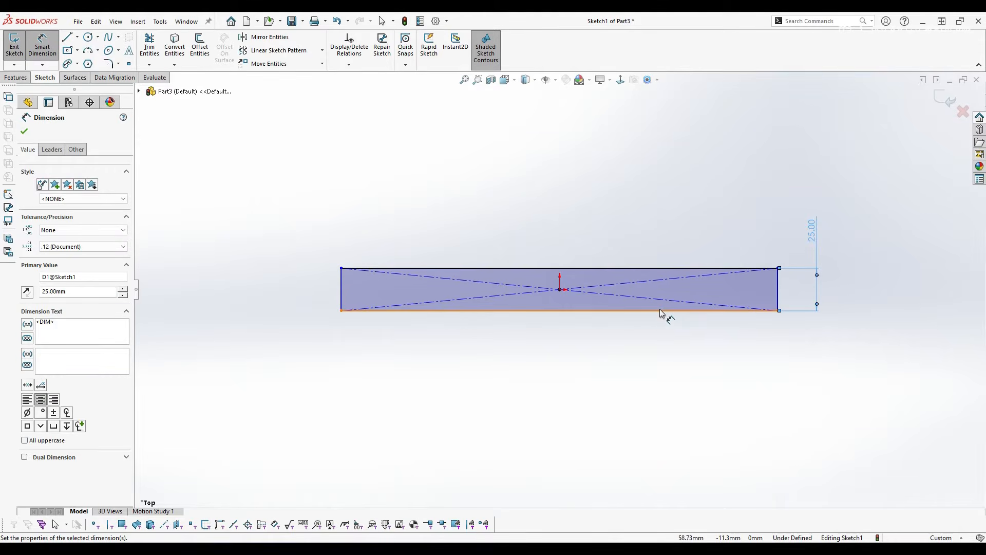
Step: Dimension the narrow rectangle's long lower edge and set its length to 7.9 in
left_click(662, 311)
left_click(559, 359)
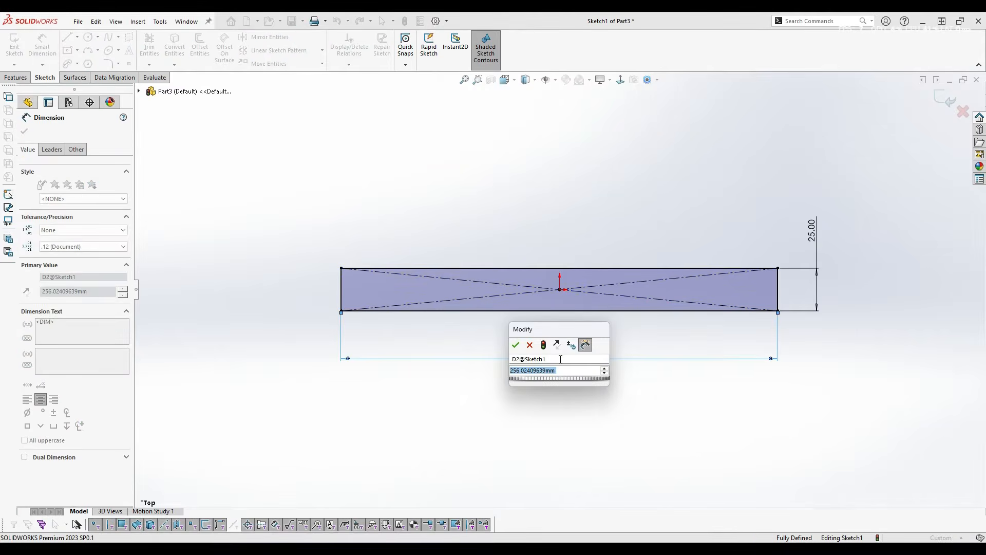
type("7")
type("5in")
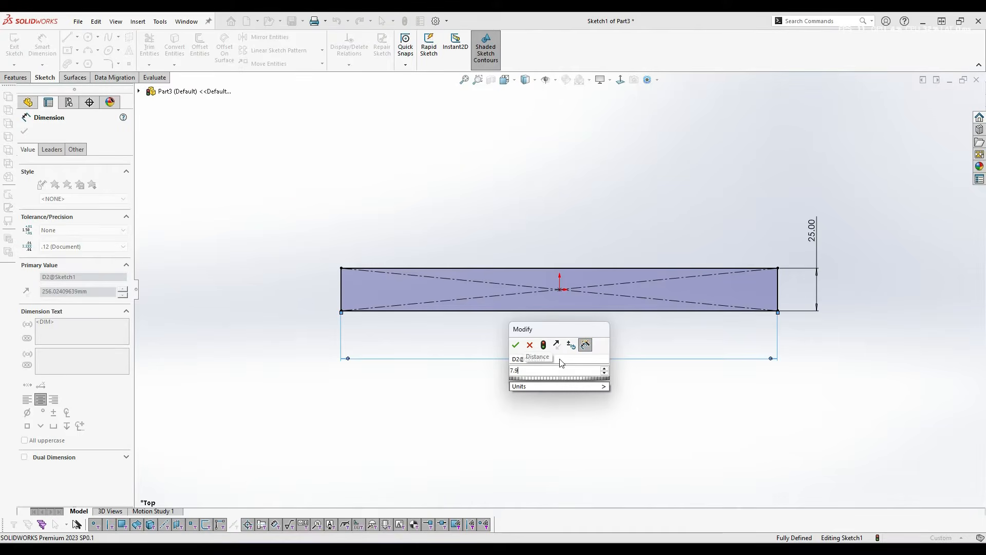
key("Return")
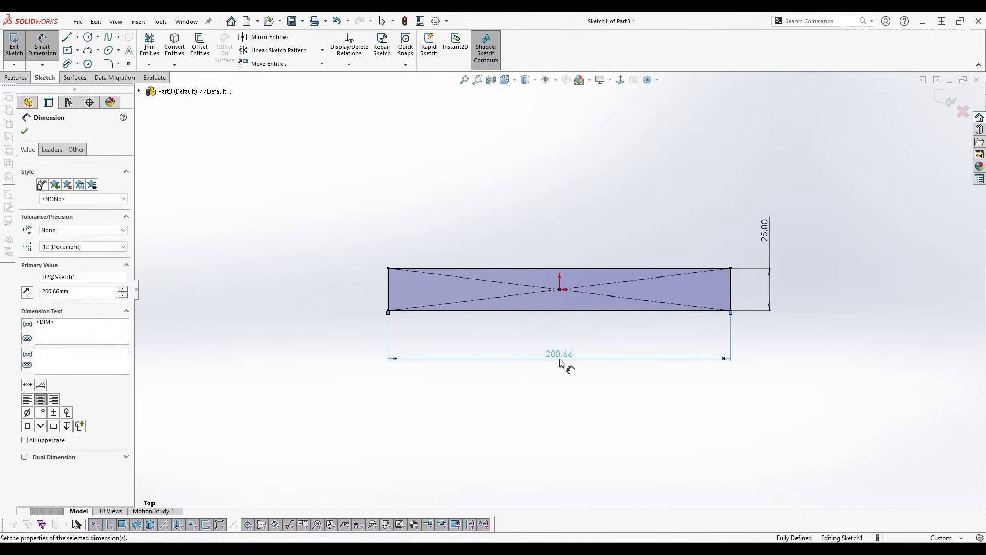
Step: Extrude the narrow rectangle to a blind depth of 25 mm
mouse_move(495, 331)
middle_mouse_down()
mouse_move(495, 211)
mouse_move(530, 241)
mouse_move(385, 236)
middle_mouse_up()
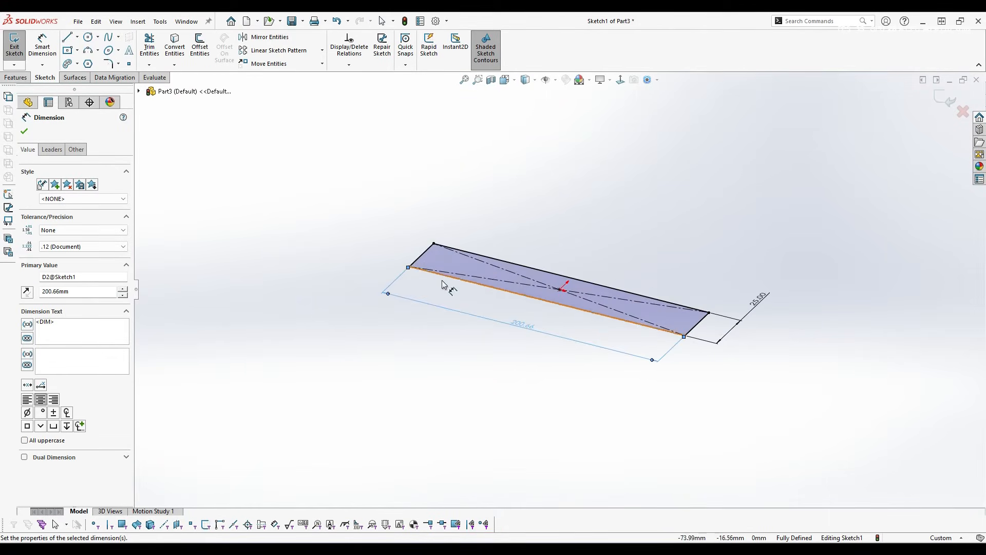
left_click(17, 78)
left_click(19, 45)
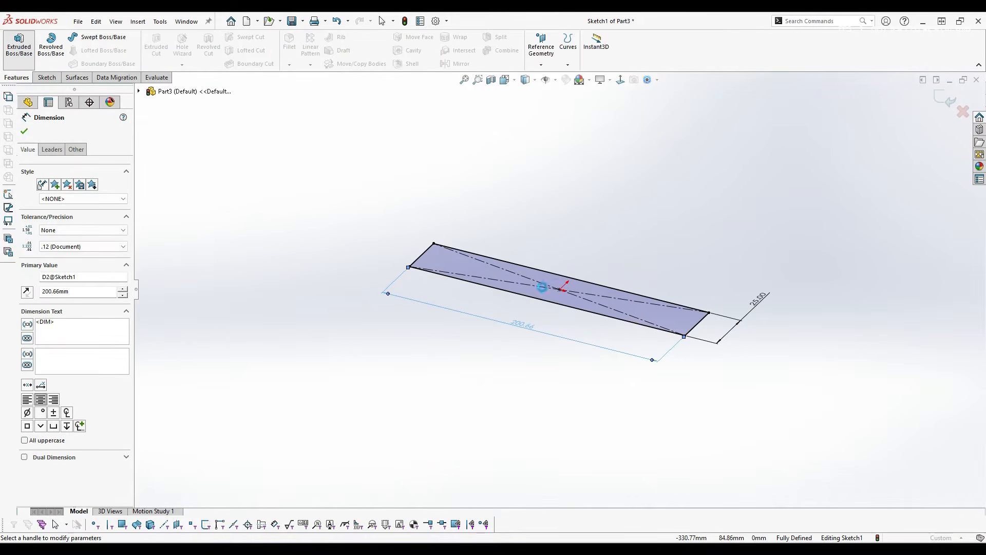
middle_click_drag(617, 252, 599, 244)
left_click(89, 228)
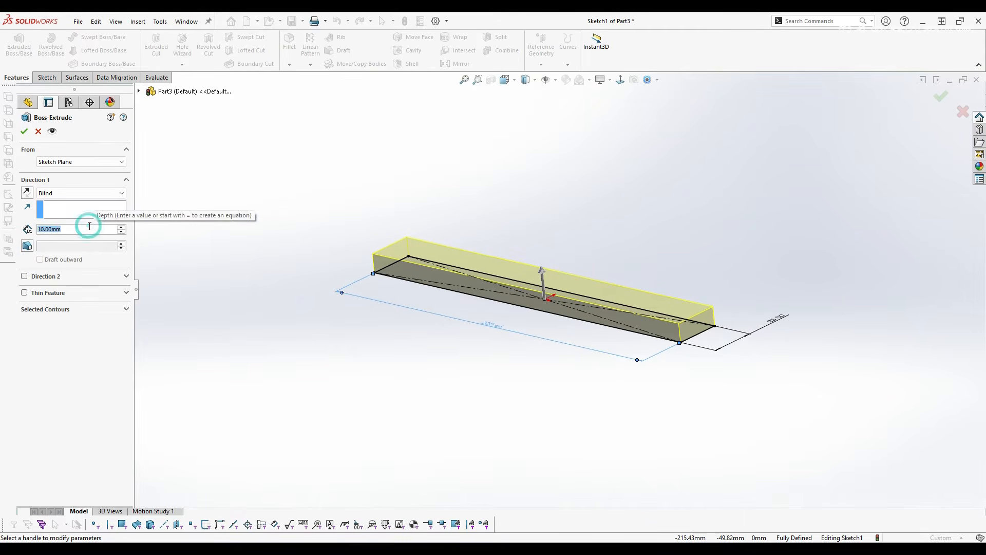
type("25")
key("Return")
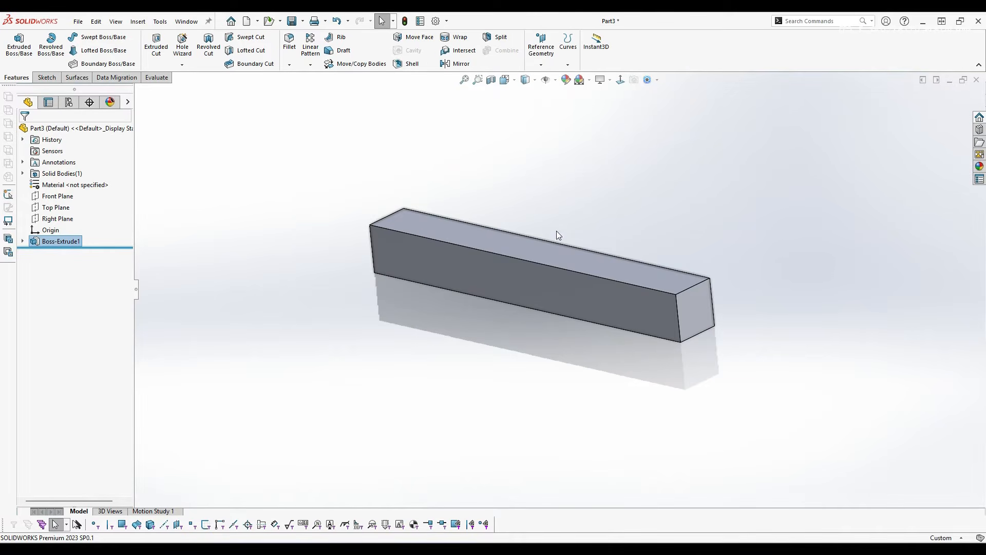
mouse_move(556, 230)
middle_mouse_down()
mouse_move(691, 187)
mouse_move(590, 199)
mouse_move(546, 230)
mouse_move(565, 227)
middle_mouse_up()
left_click(550, 203)
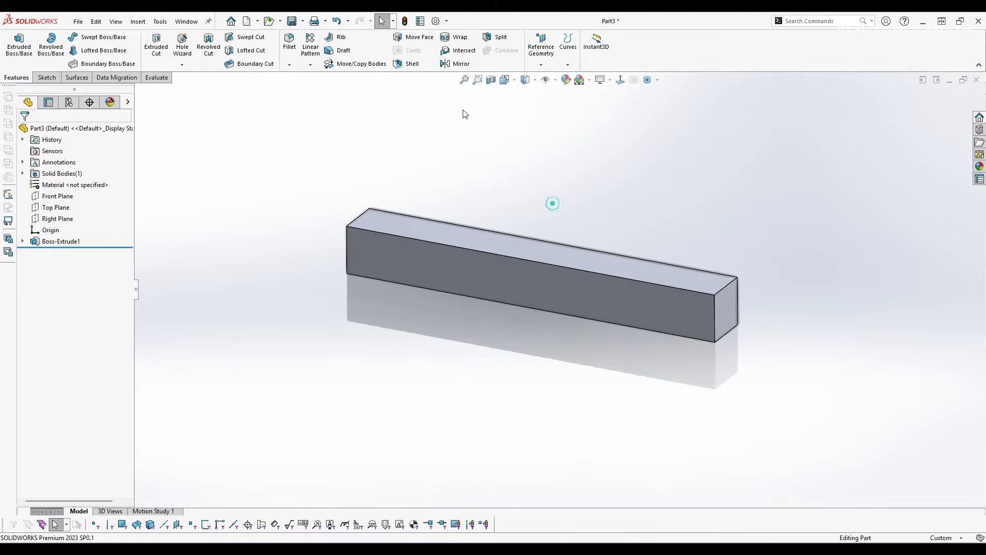
Step: Save the part as "Wooden plank - 3" in the door stop folder
left_click(468, 80)
left_click(530, 156)
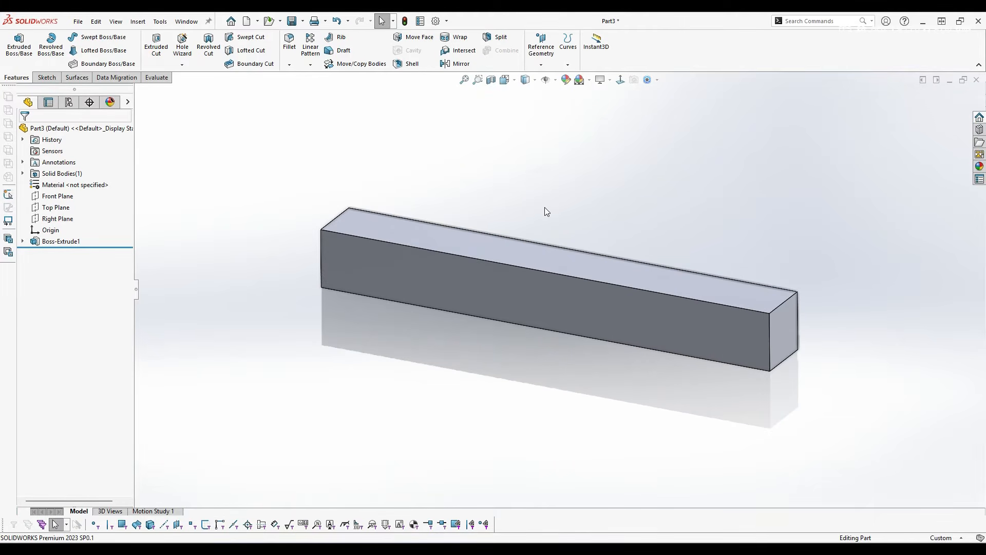
key("ctrl+s")
left_click(238, 123)
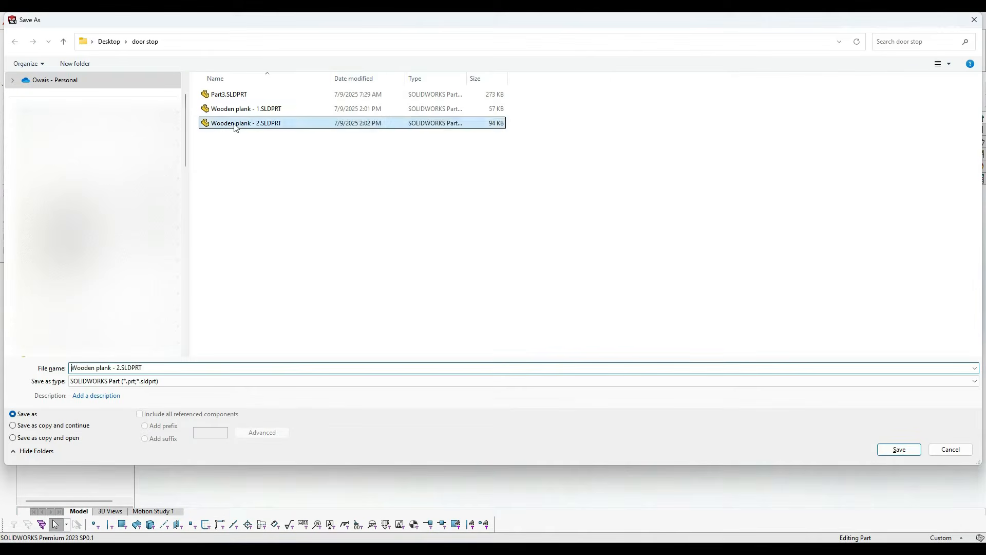
left_click(114, 364)
key("Left")
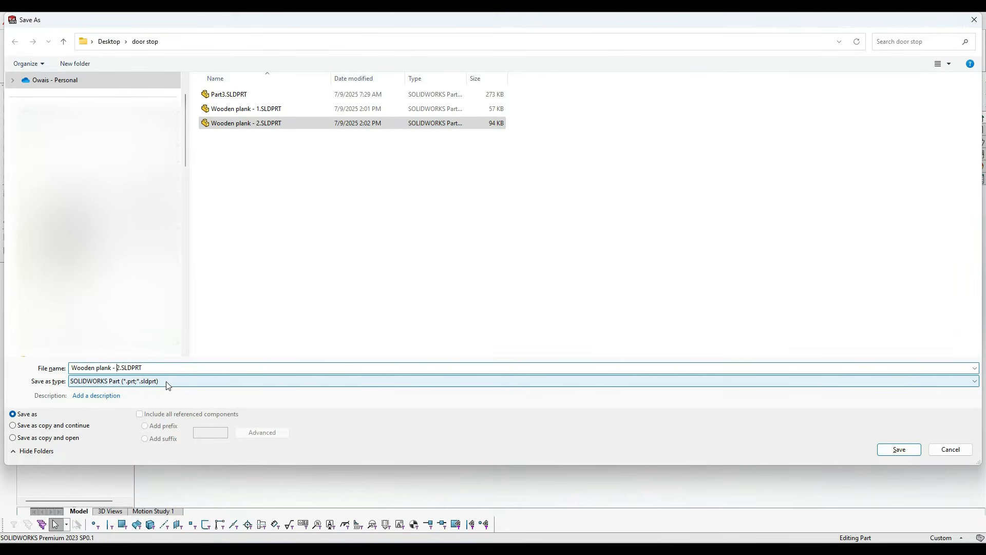
type("3")
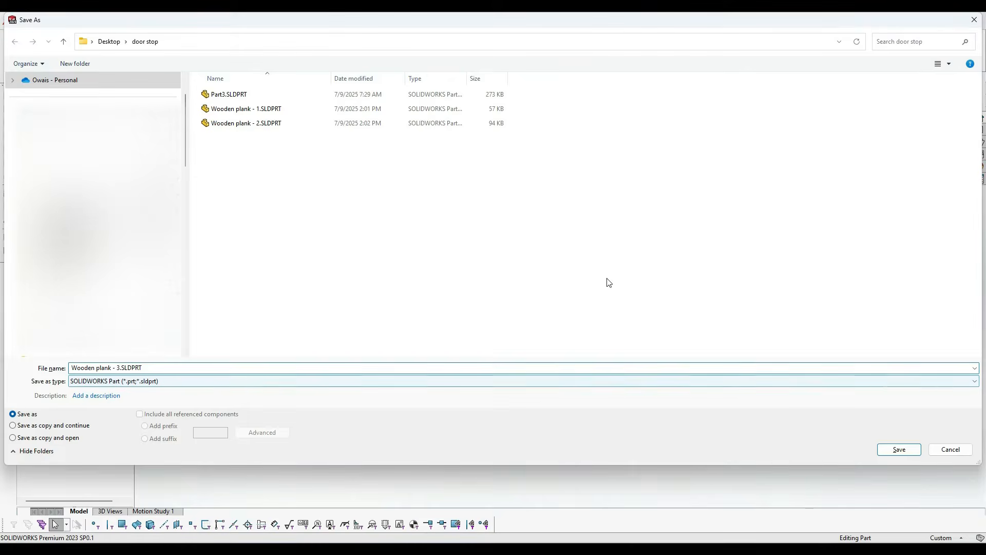
left_click(899, 450)
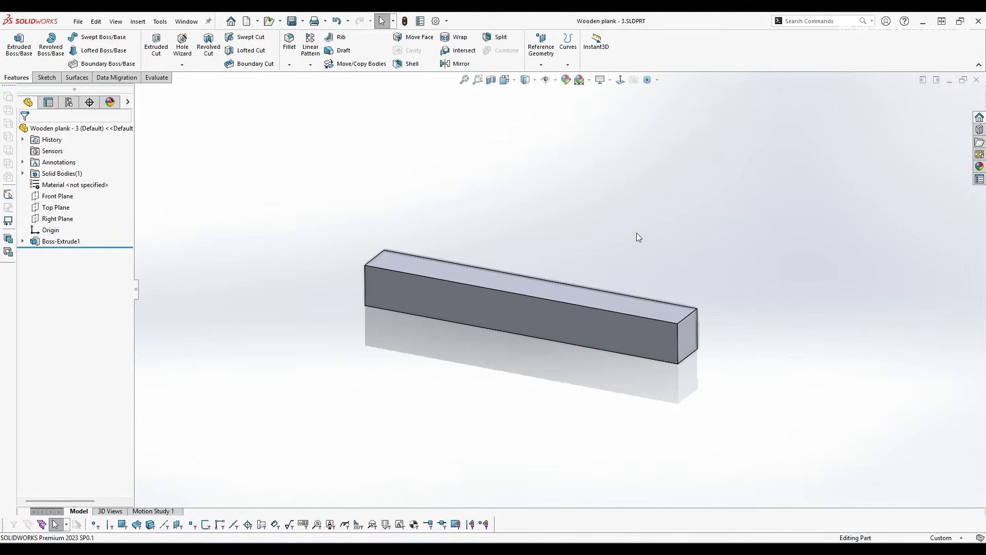
Step: Create a new assembly document
scroll(661, 280, "up", 2)
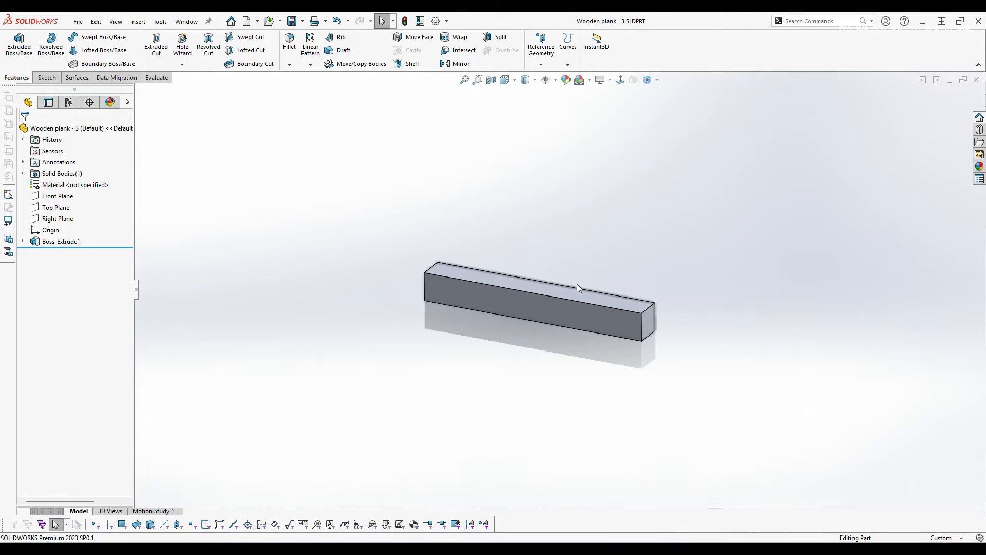
key("ctrl+n")
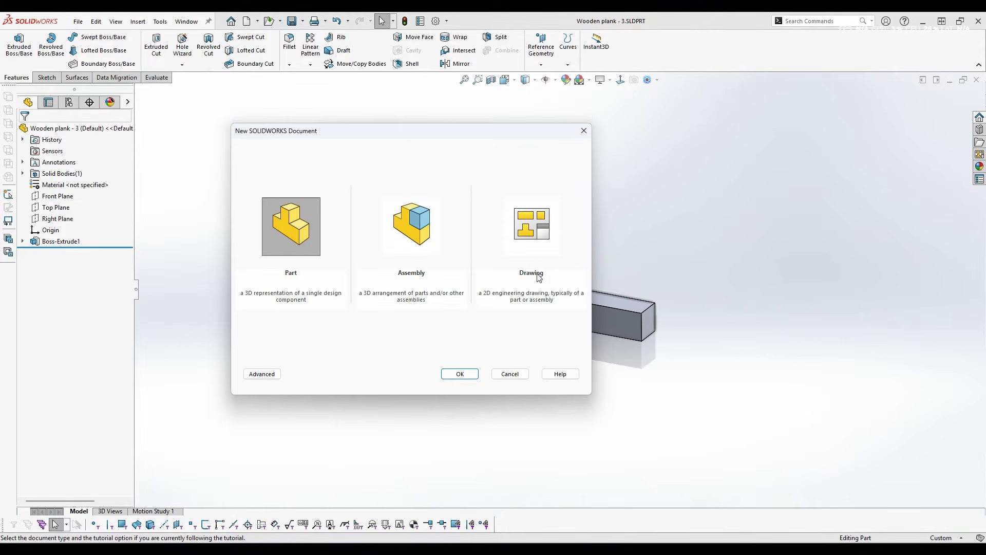
double_click(425, 238)
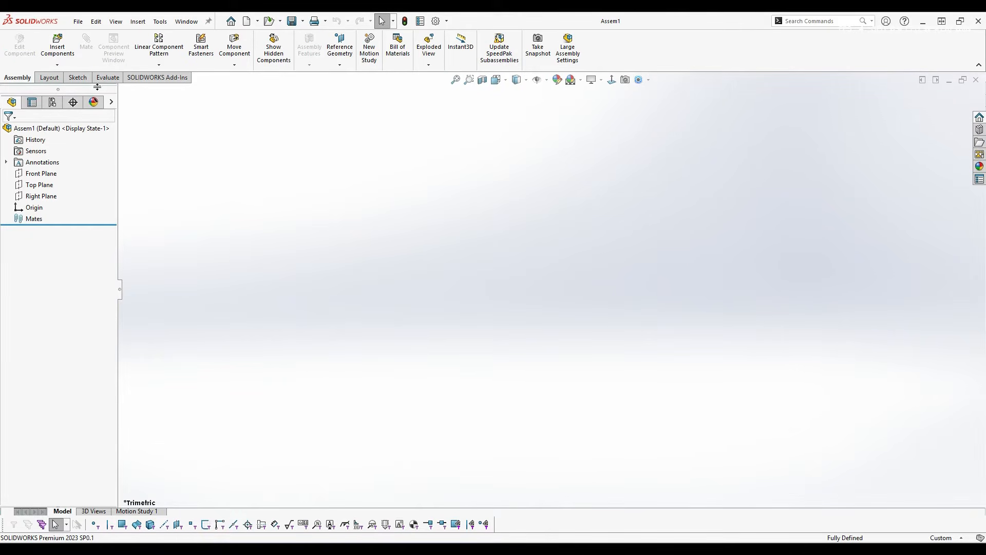
Step: Start Insert Components, keep the command open for multiple insertions, and place "Wooden plank - 1" as the first component
left_click(57, 53)
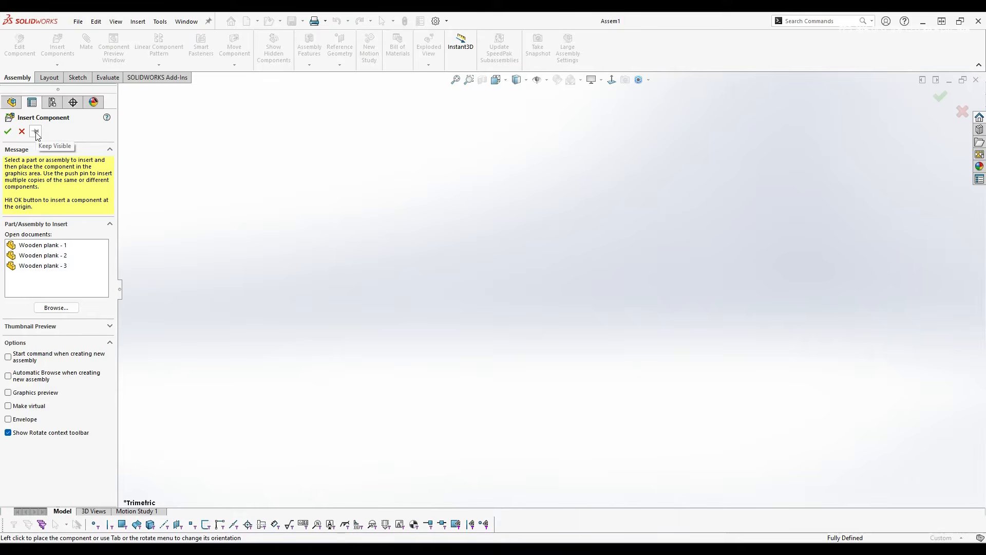
left_click(36, 132)
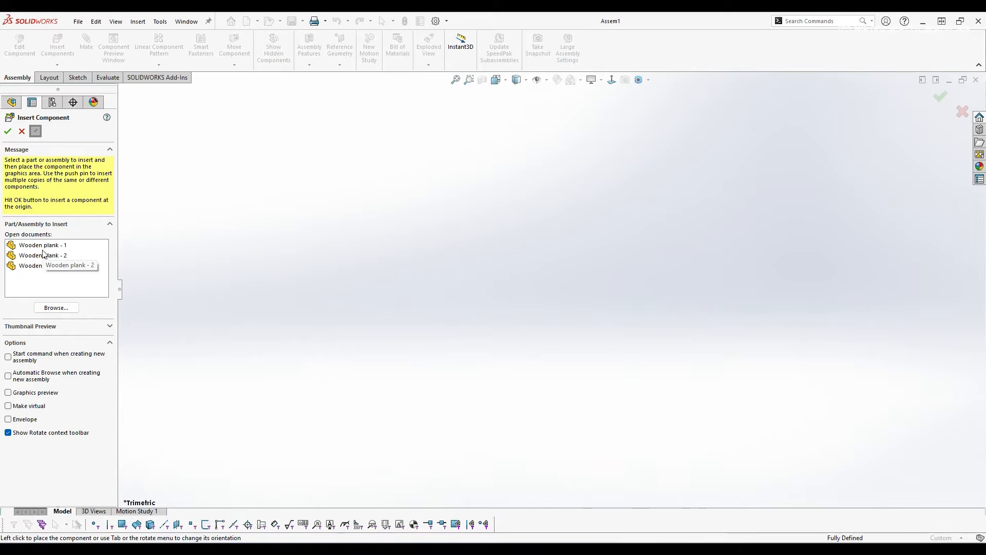
left_click(43, 246)
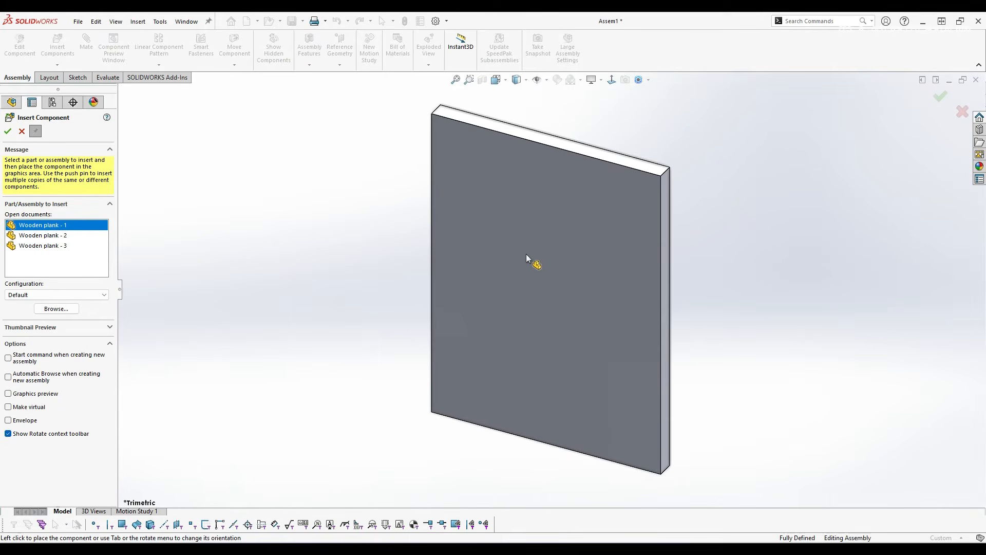
middle_click_drag(526, 254, 571, 299)
scroll(537, 300, "up", 5)
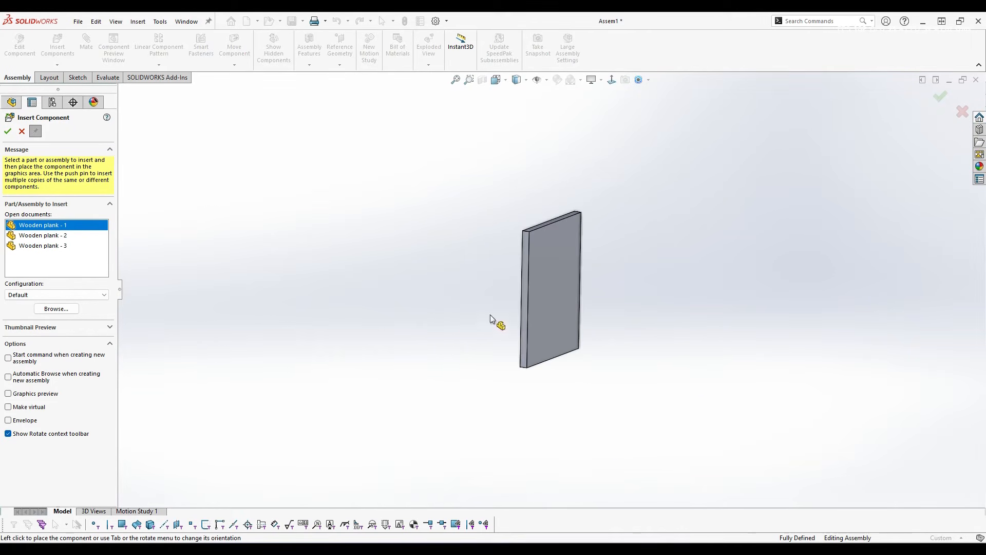
Step: Place one "Wooden plank - 2" and two copies of "Wooden plank - 3" around the upright plank, and end the insertion
left_click(43, 236)
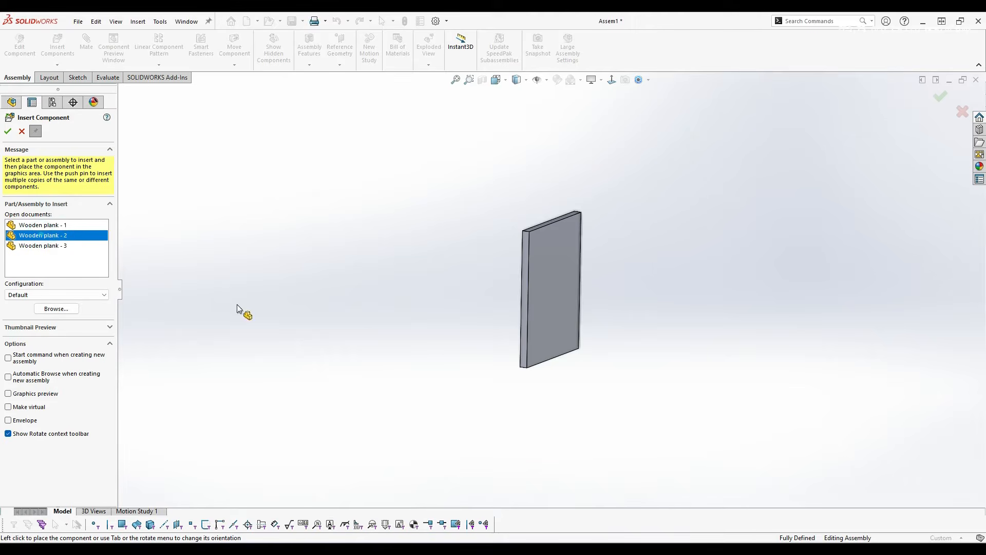
left_click(694, 341)
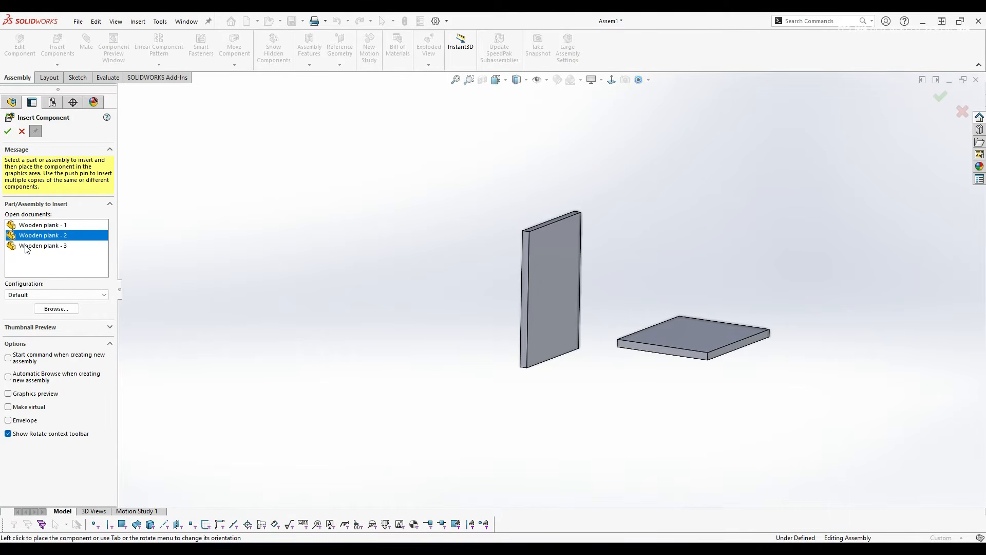
left_click(42, 245)
left_click(712, 403)
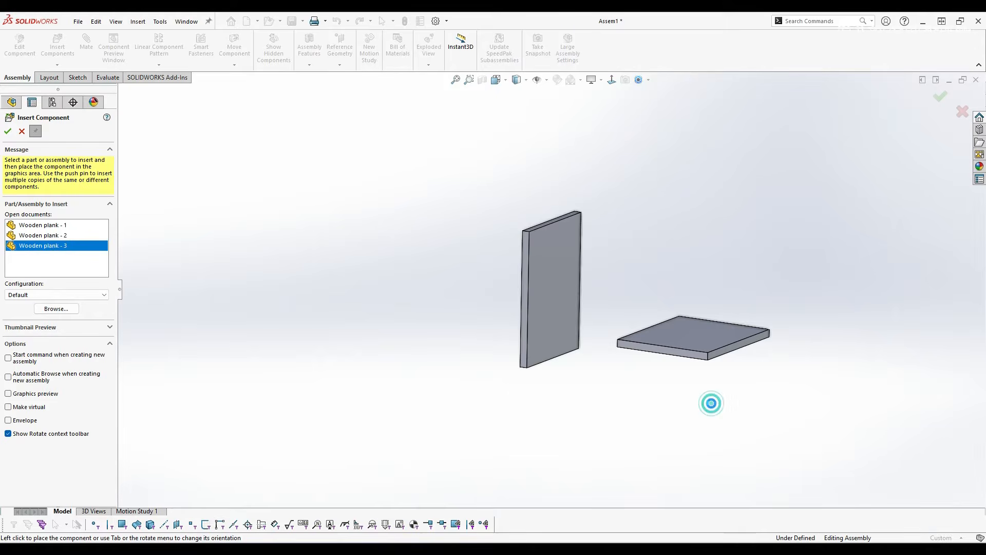
scroll(735, 416, "down", 3)
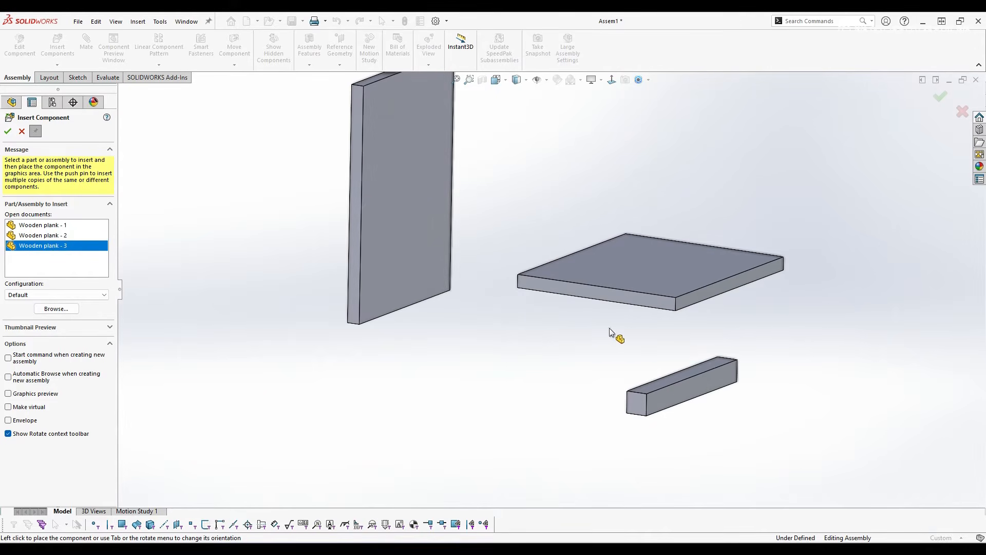
left_click(510, 186)
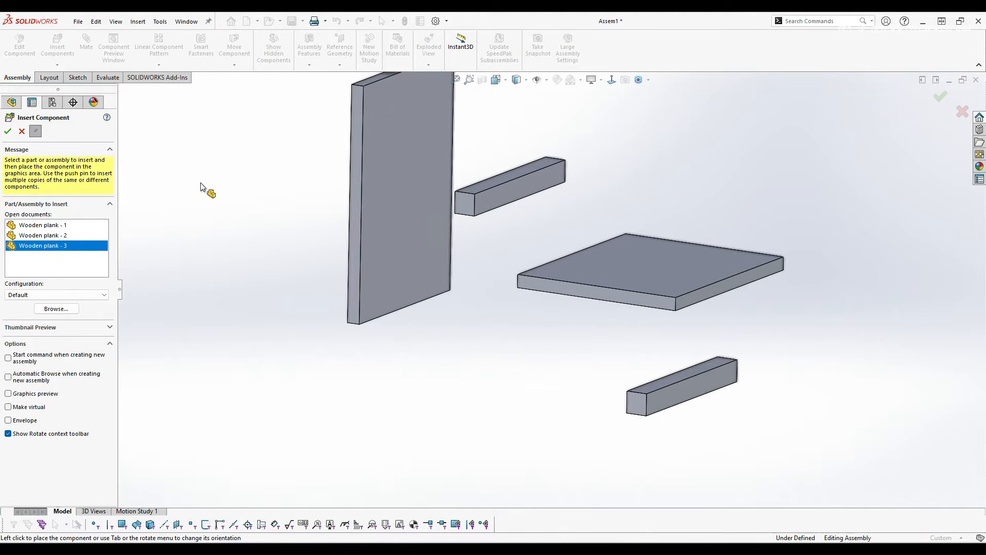
left_click(22, 131)
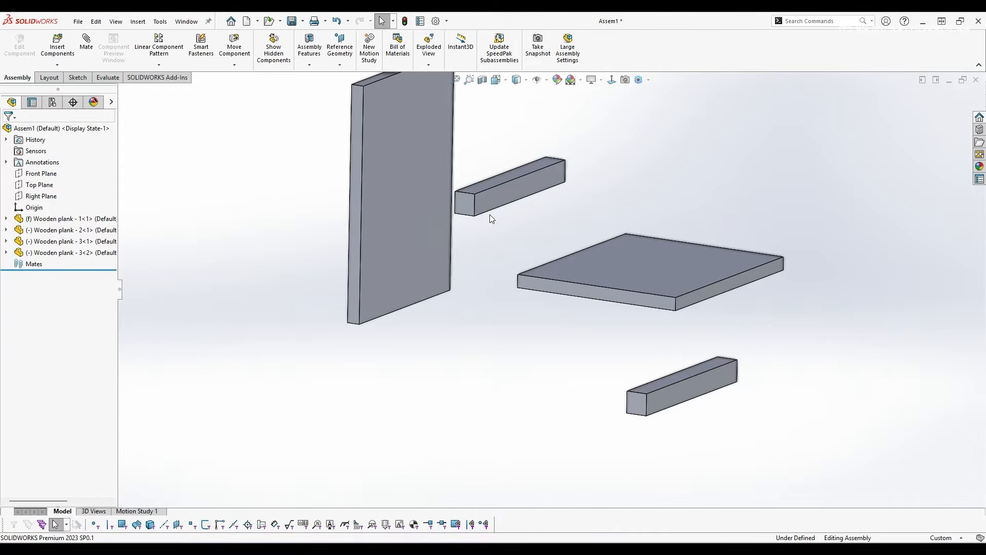
Step: Delete the second copy of "Wooden plank - 3" located beside the upright plank
scroll(514, 221, "up", 3)
scroll(576, 206, "down", 3)
left_click(529, 223)
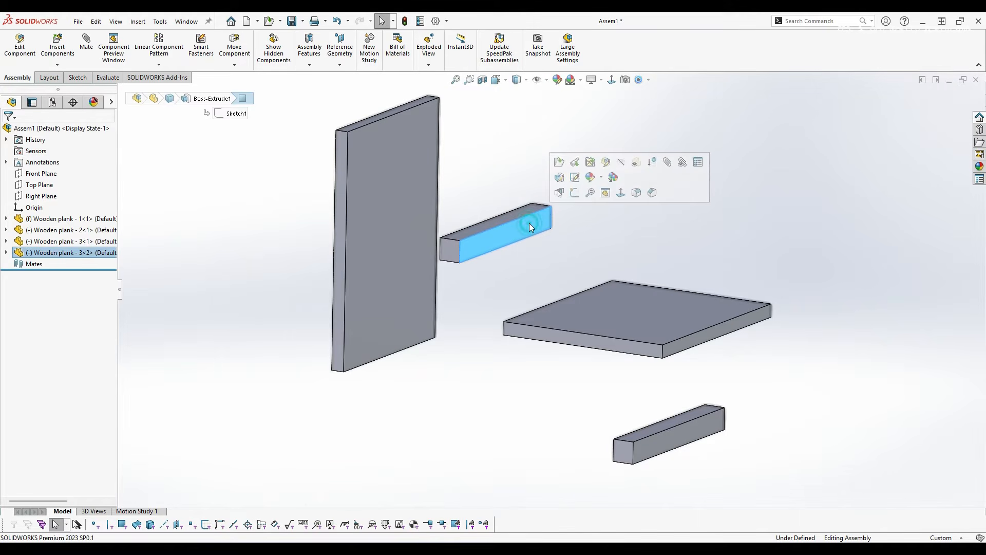
left_click(581, 209)
left_click(534, 229)
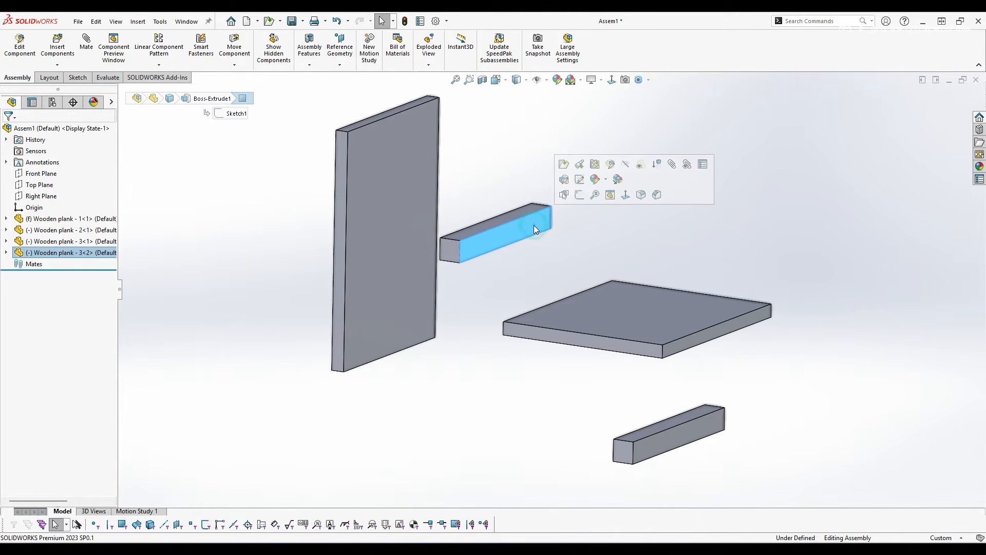
key("Delete")
Step: Turn off RealView Graphics for the assembly view
scroll(569, 291, "up", 3)
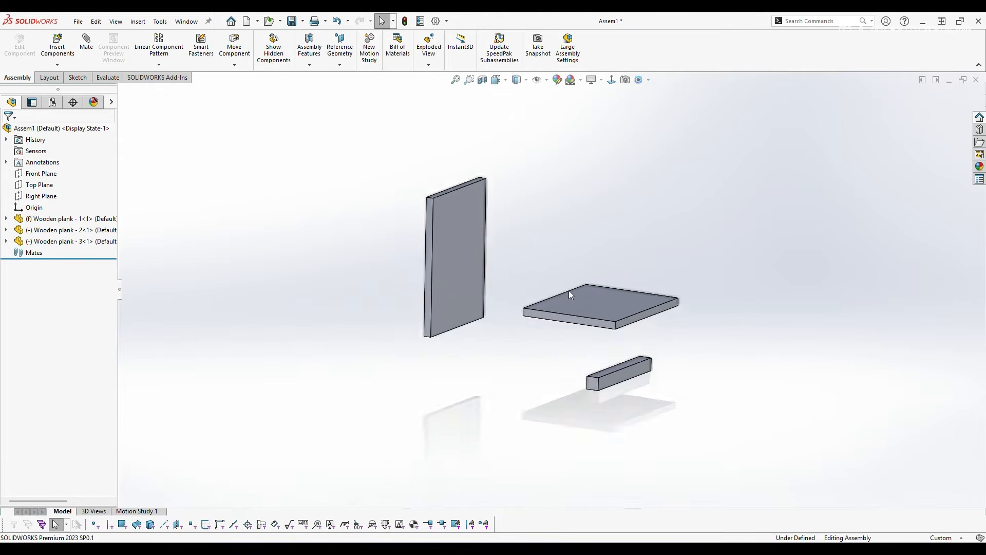
scroll(578, 329, "down", 2)
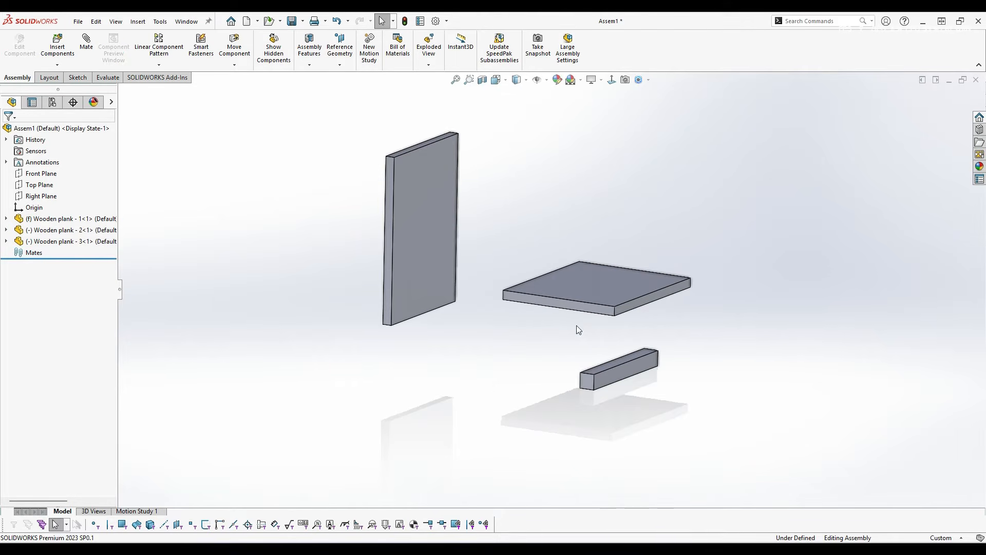
left_click(597, 83)
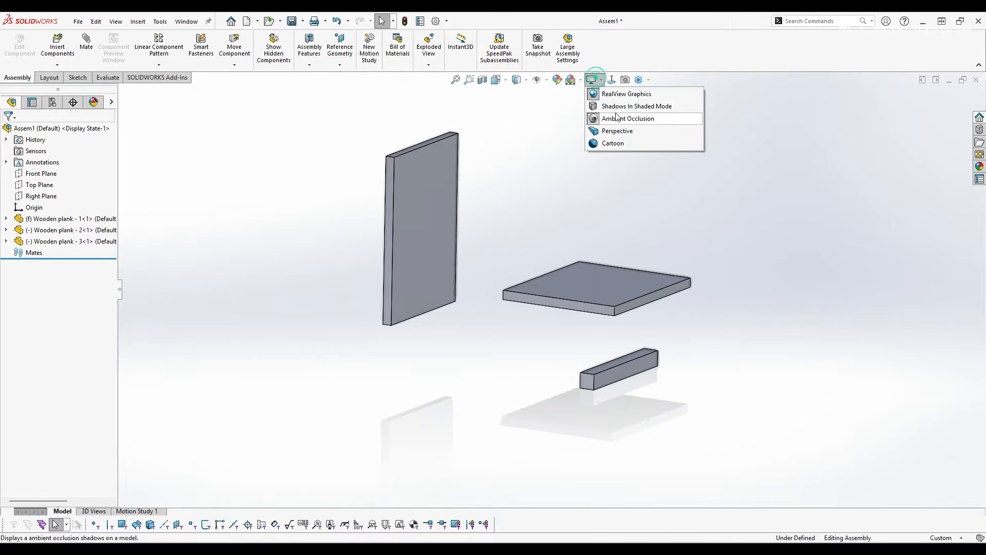
left_click(619, 94)
left_click(592, 82)
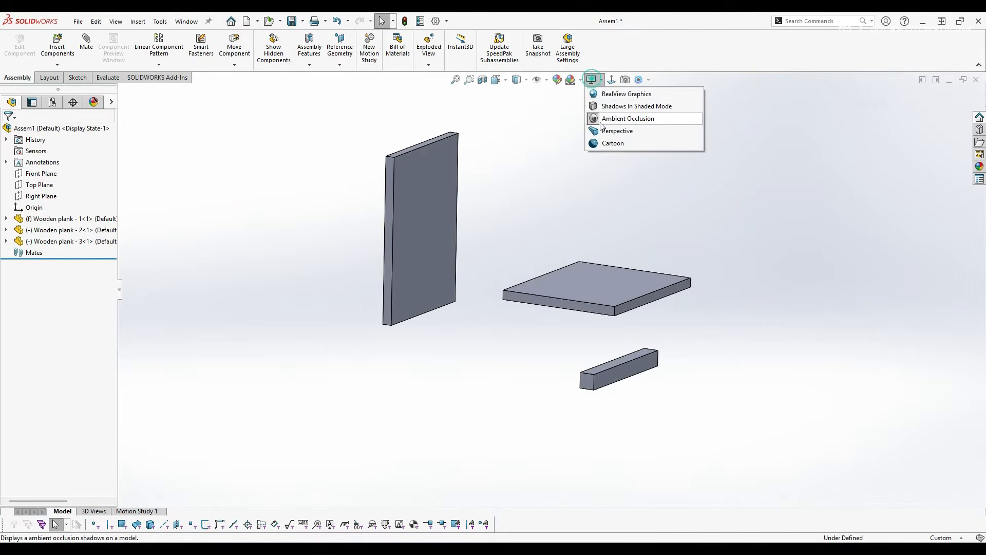
left_click(568, 192)
Step: Move "Wooden plank - 2" close to the lower end of the upright "Wooden plank - 1"
scroll(491, 284, "down", 1)
middle_click_drag(491, 285, 480, 267)
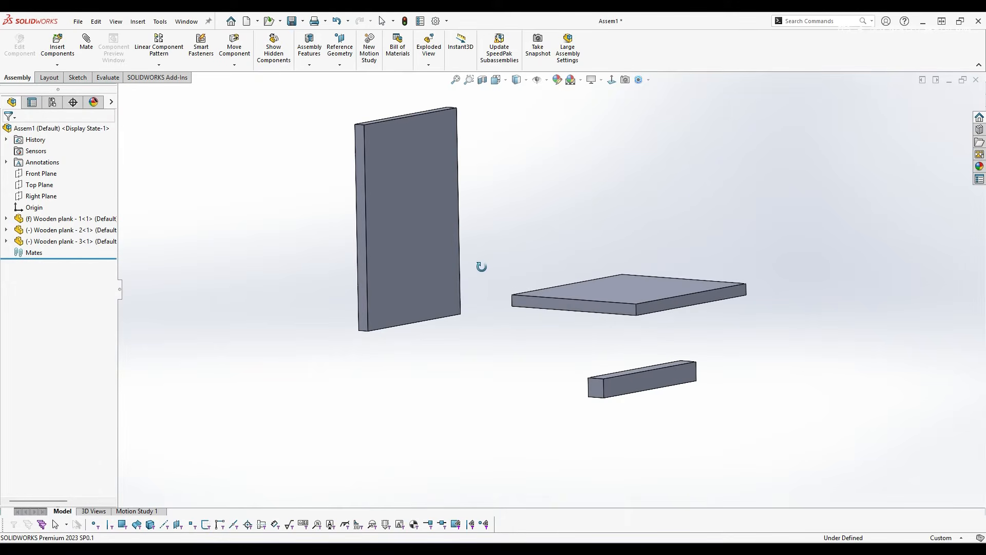
left_click(455, 81)
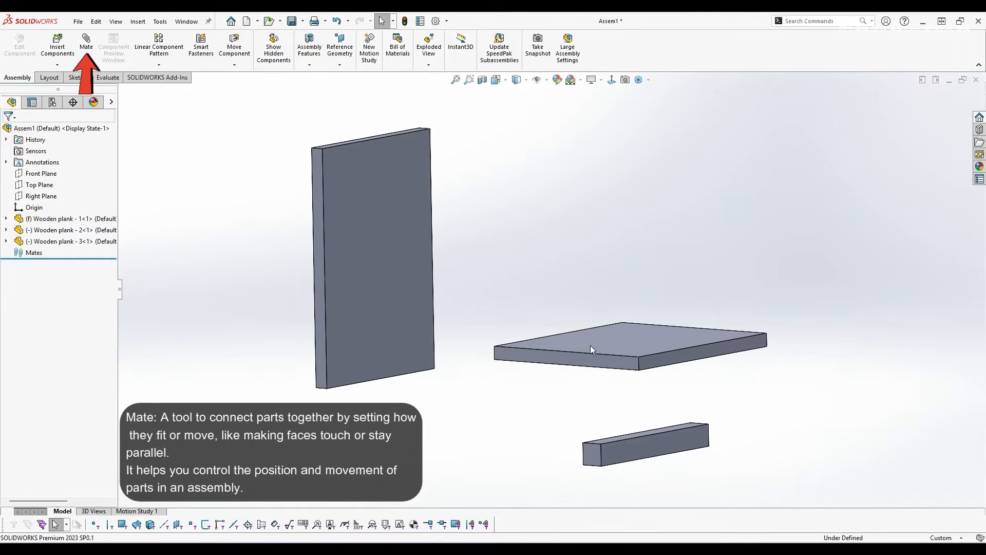
left_click_drag(599, 348, 454, 400)
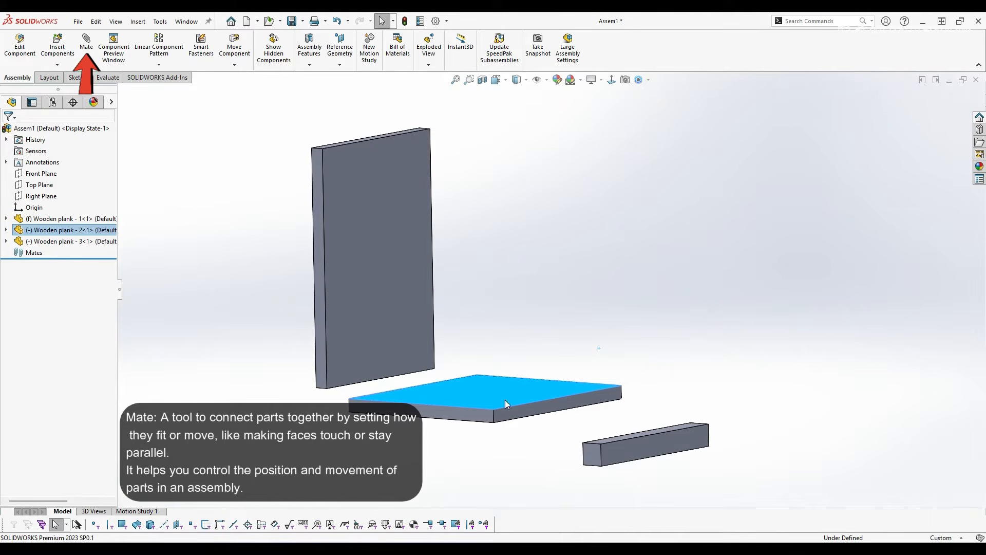
middle_click_drag(411, 383, 434, 346)
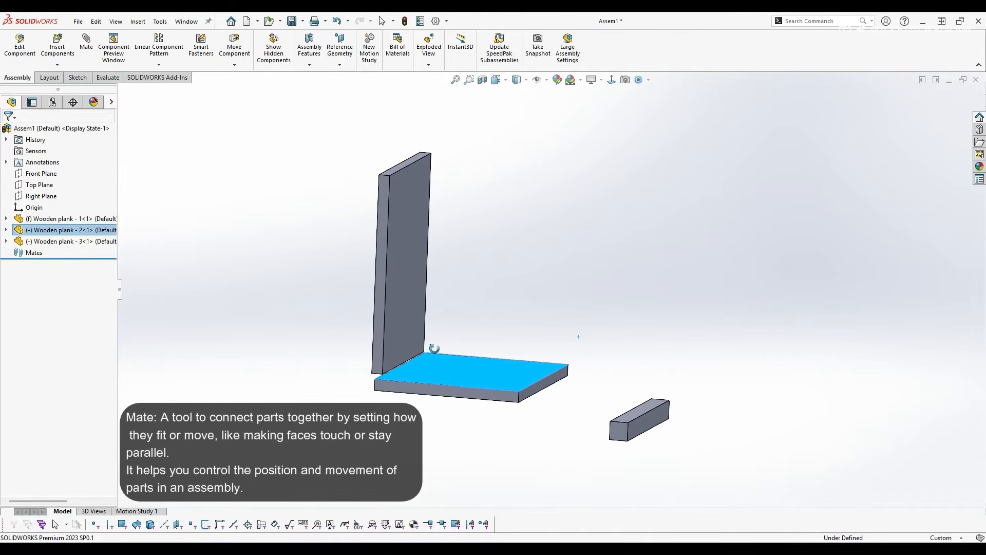
Step: Examine the faces of the three planks that the mates would join, from the upright plank to the small block
left_click(406, 277)
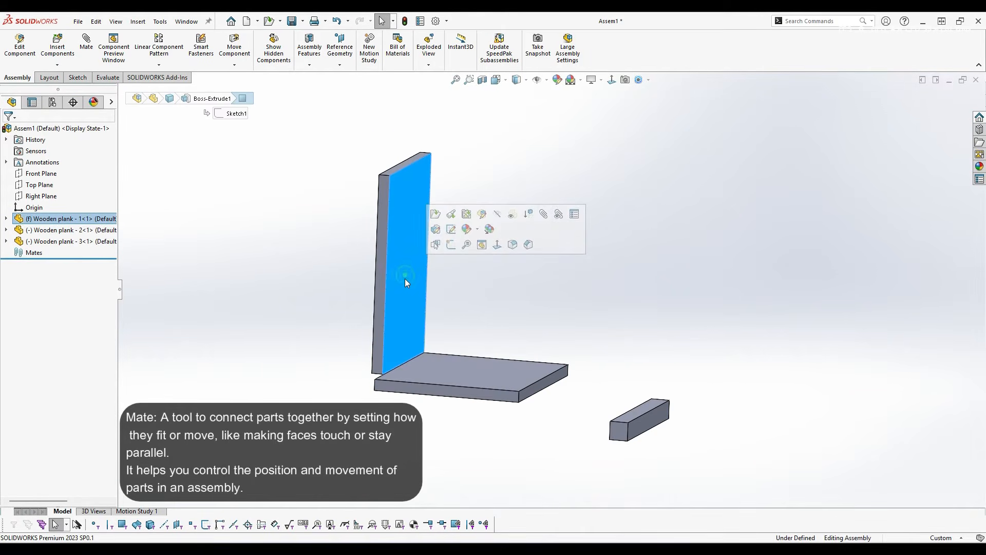
left_click(448, 369)
scroll(473, 384, "down", 2)
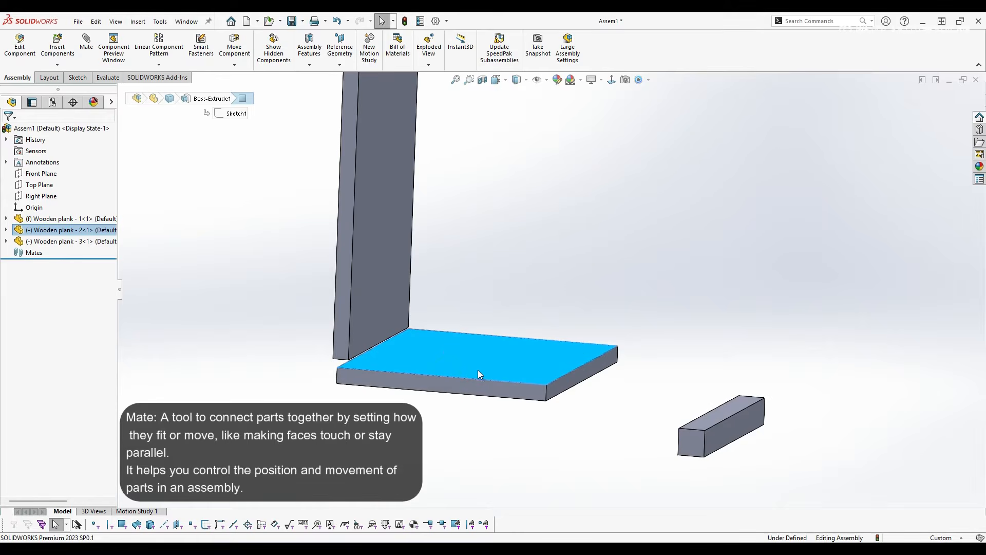
left_click(714, 417)
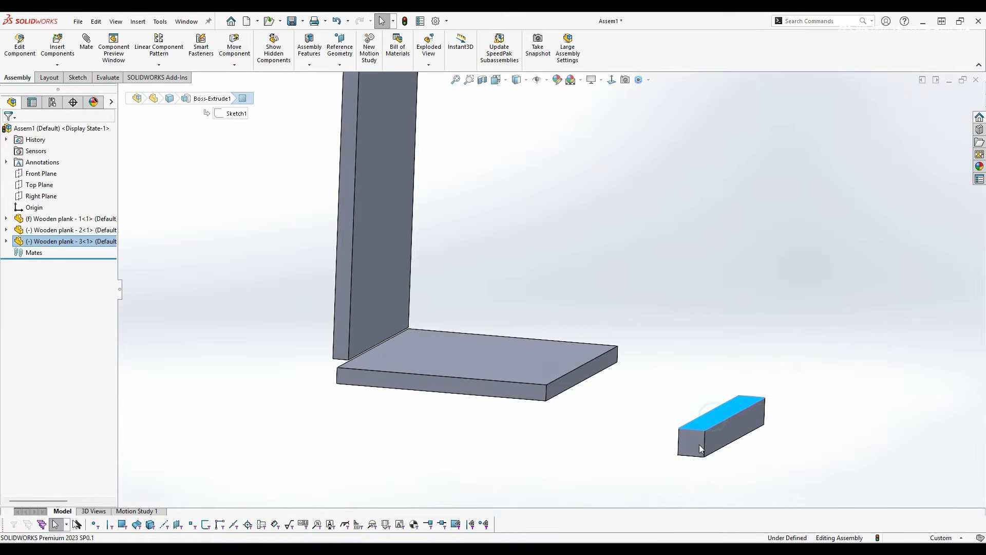
left_click(520, 362)
left_click(725, 433)
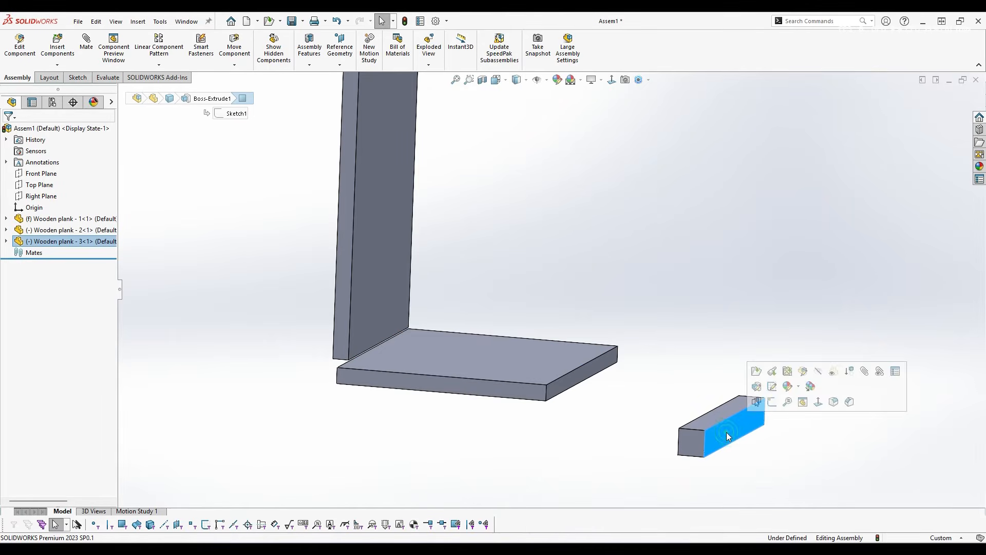
left_click(513, 375)
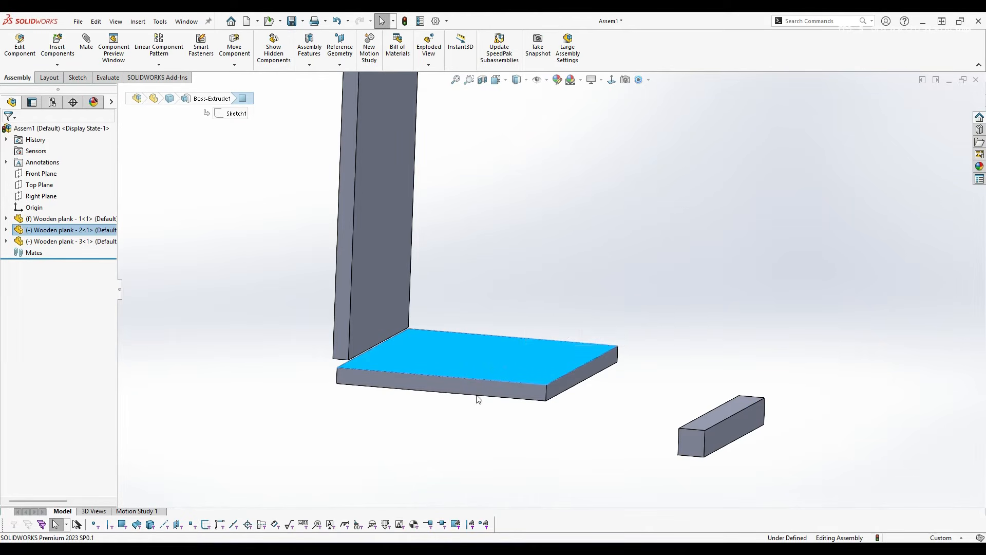
middle_click_drag(474, 386, 386, 398)
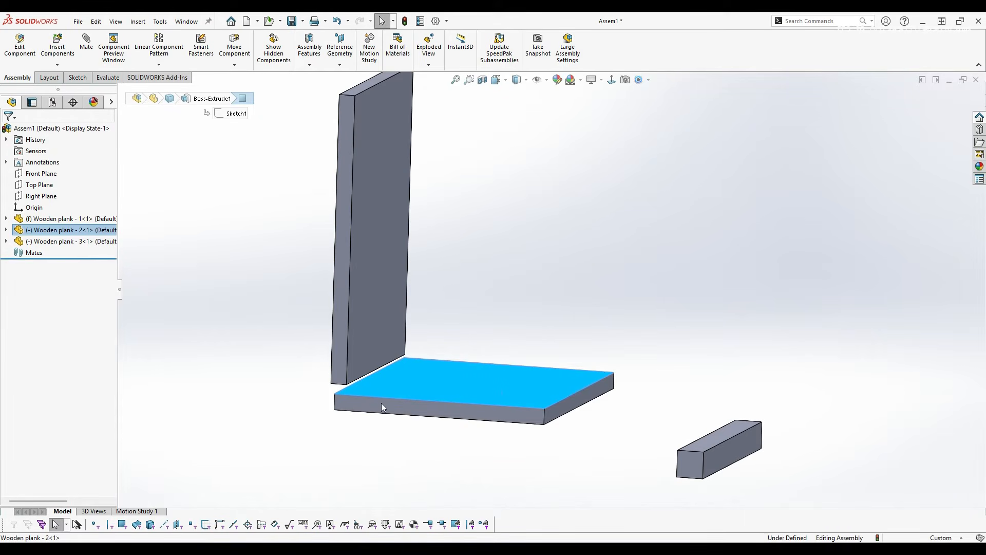
scroll(383, 398, "down", 2)
scroll(484, 339, "up", 3)
scroll(541, 316, "down", 1)
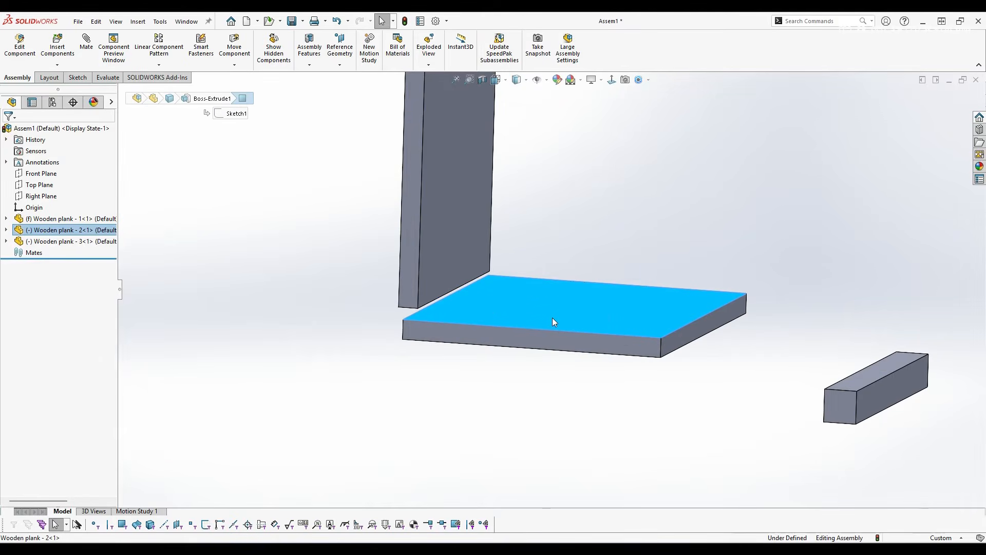
scroll(552, 317, "up", 1)
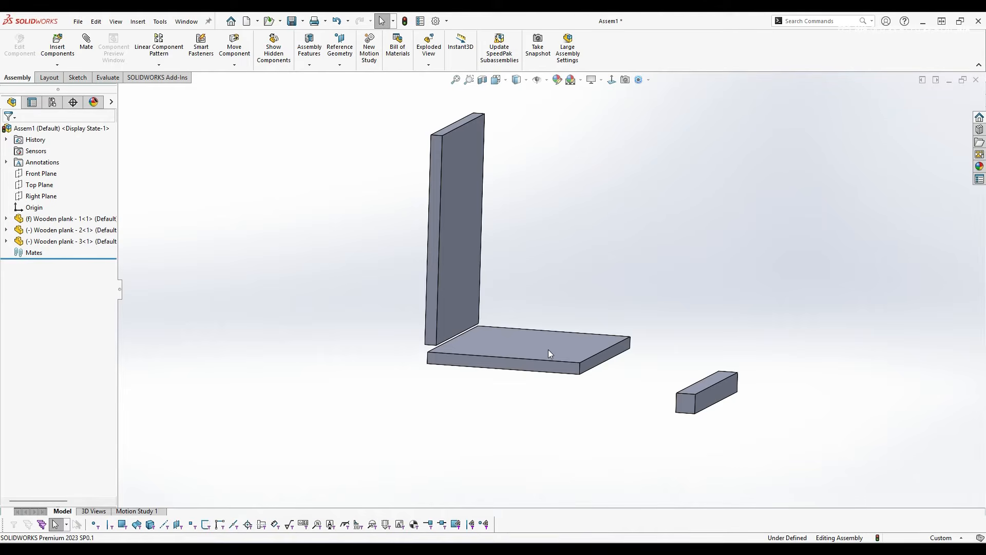
Step: Open "Wooden plank - 2" from the assembly as its own part and inspect its long front side face square-on
right_click(548, 351)
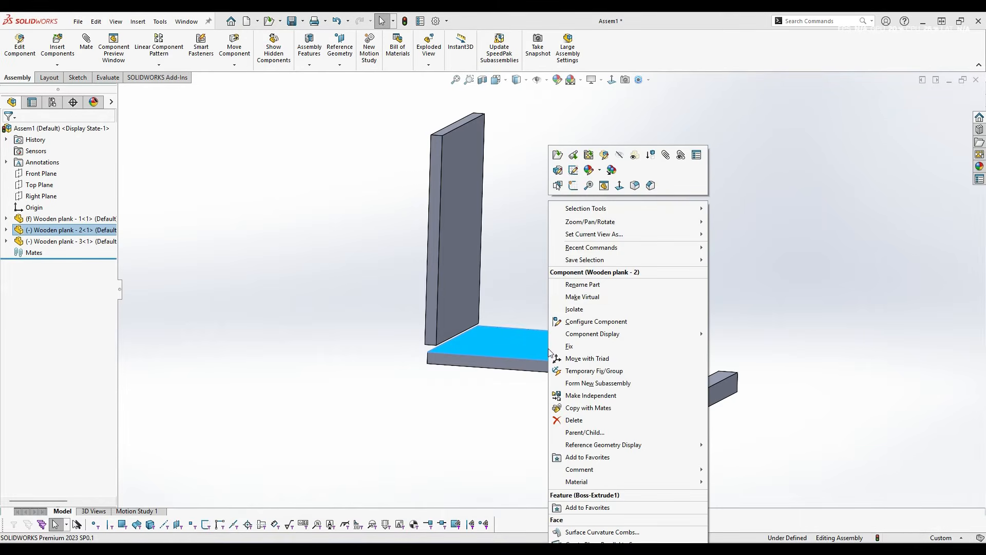
left_click(558, 157)
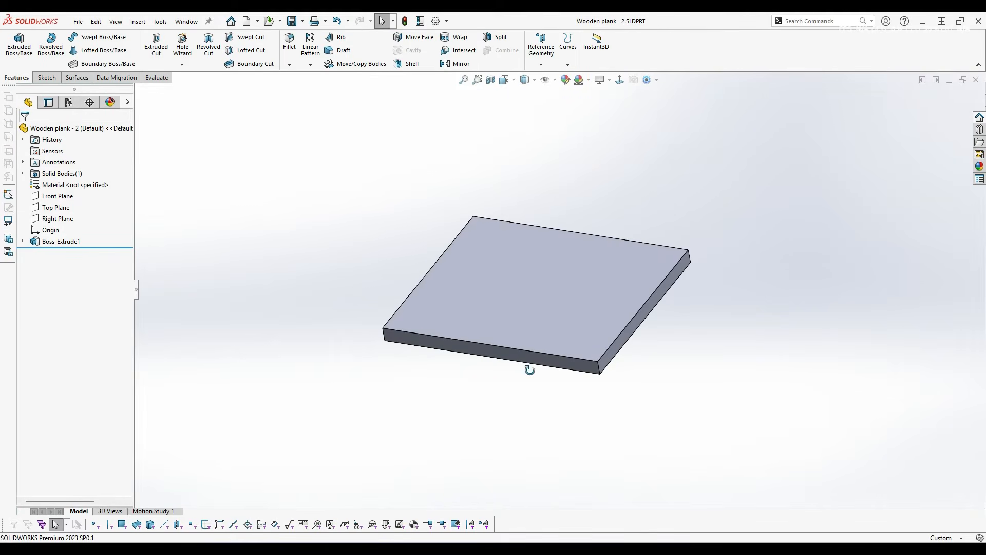
middle_click_drag(530, 370, 496, 313)
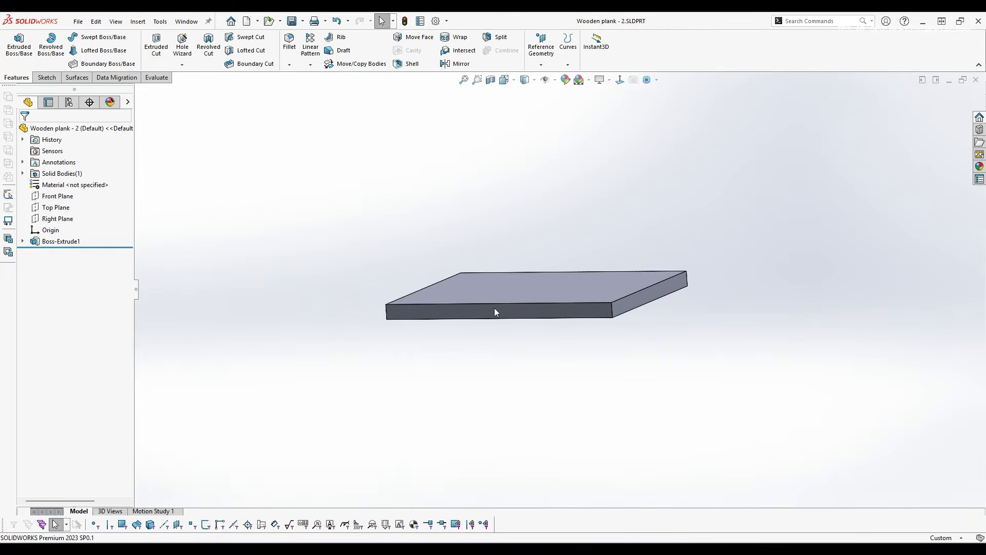
left_click(445, 315)
left_click(531, 284)
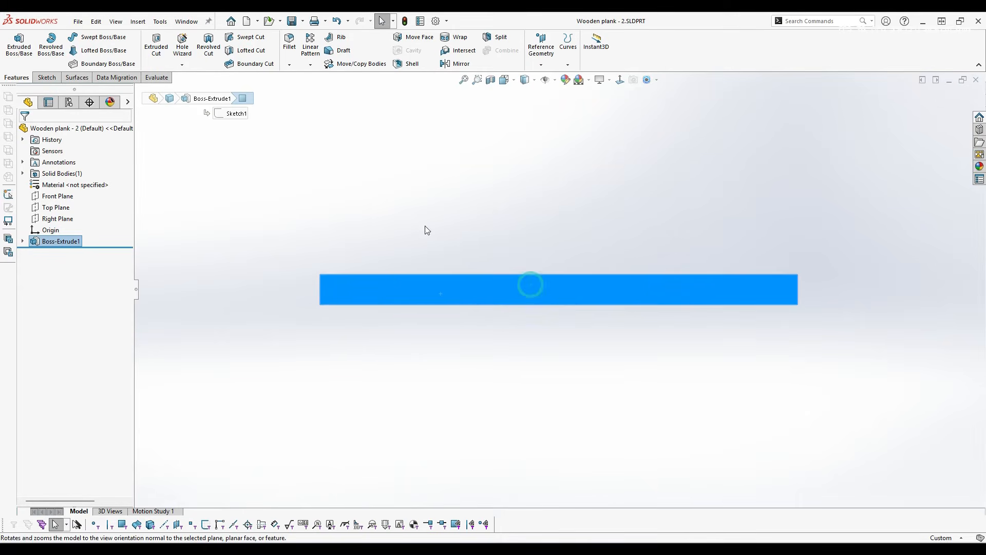
scroll(429, 229, "down", 3)
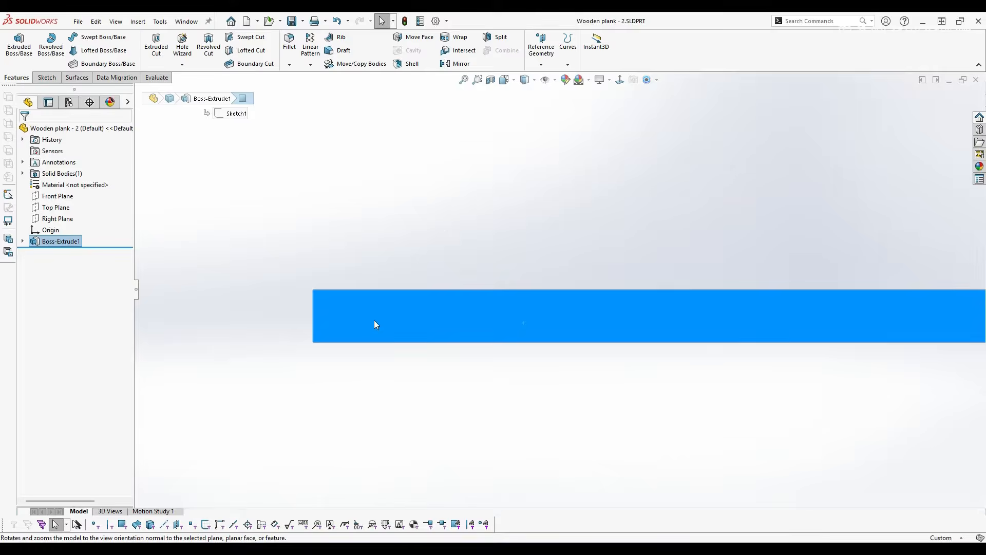
scroll(489, 271, "up", 3)
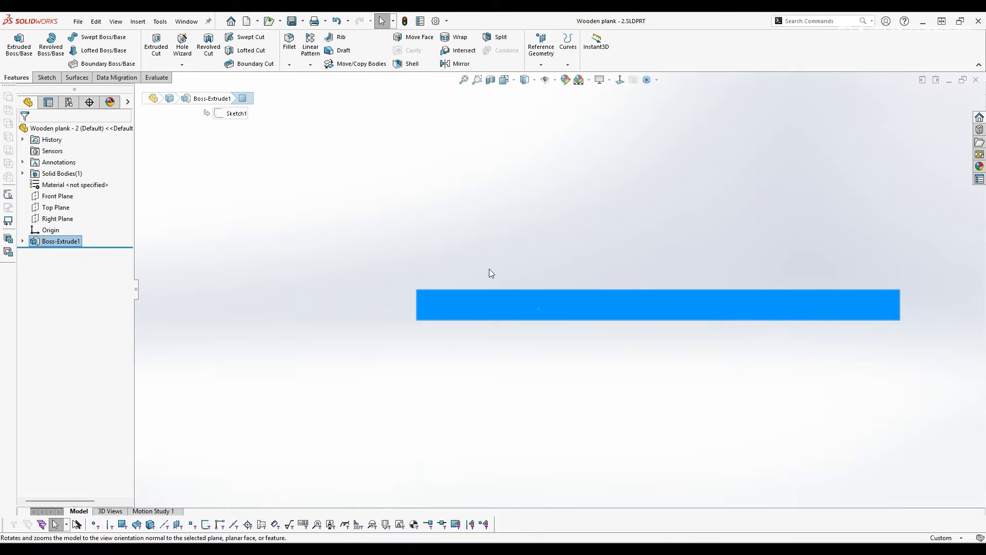
scroll(590, 286, "down", 1)
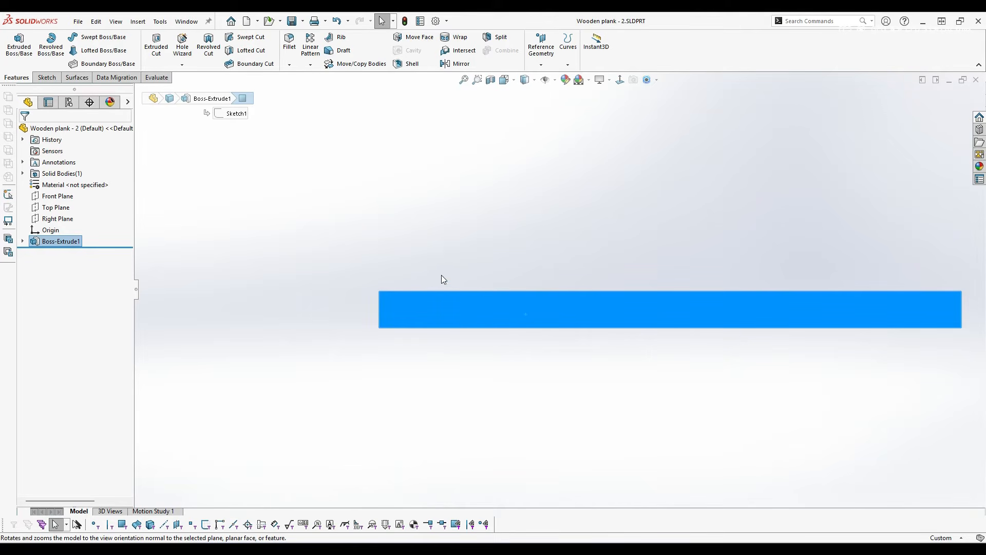
key("ctrl+7")
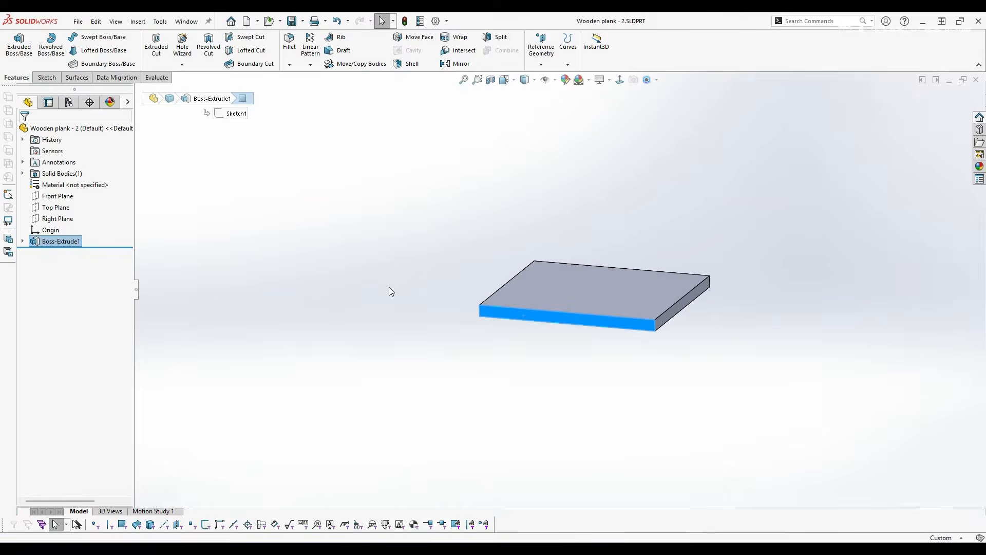
left_click(374, 271)
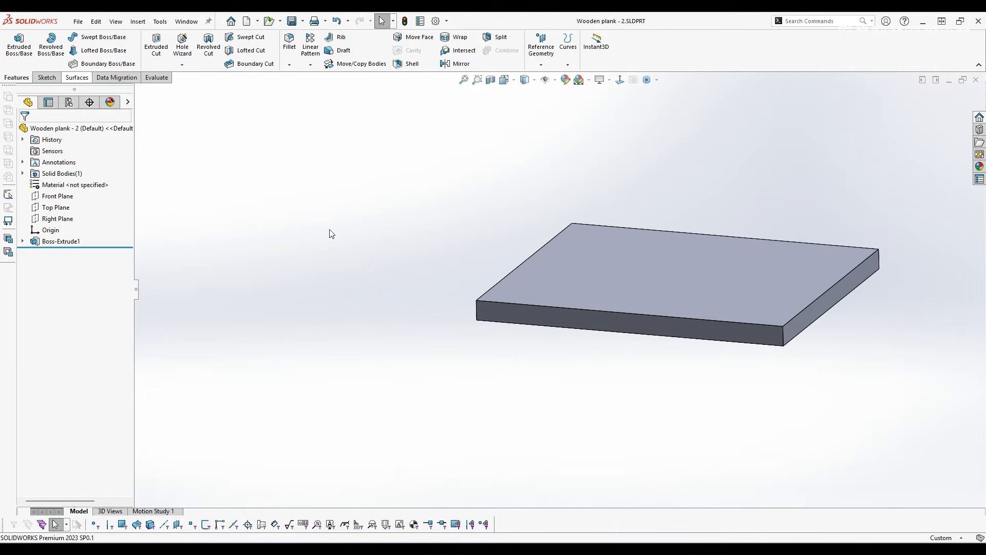
Step: Sketch a center rectangle about 15.22 by 19.88 mm on the front side face, centred on the upper edge near the plank's left end
right_click(523, 314)
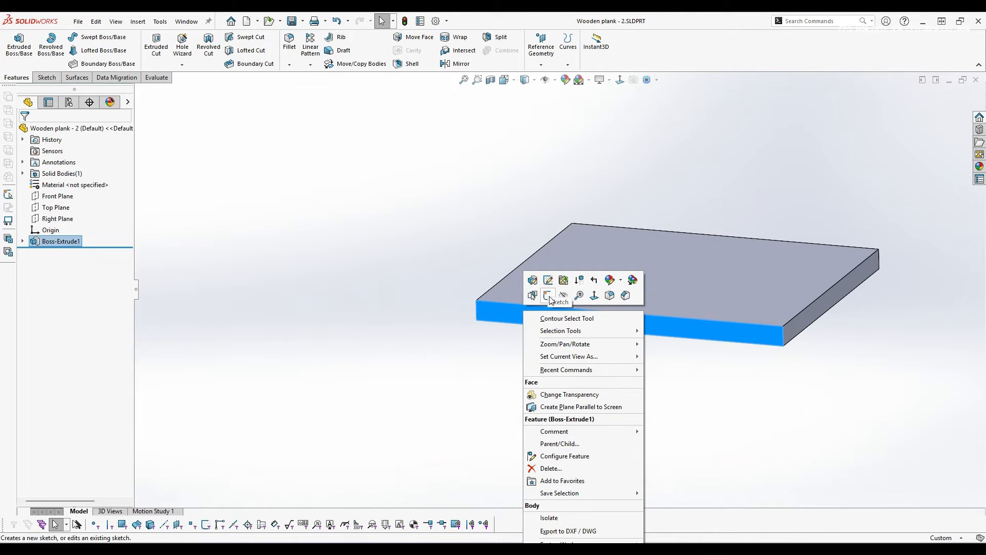
left_click(549, 296)
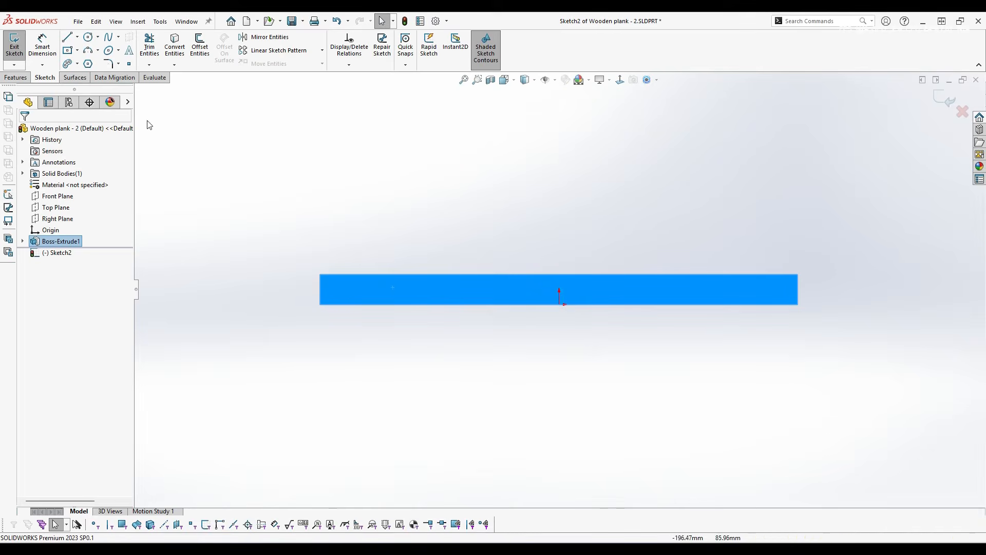
left_click(77, 51)
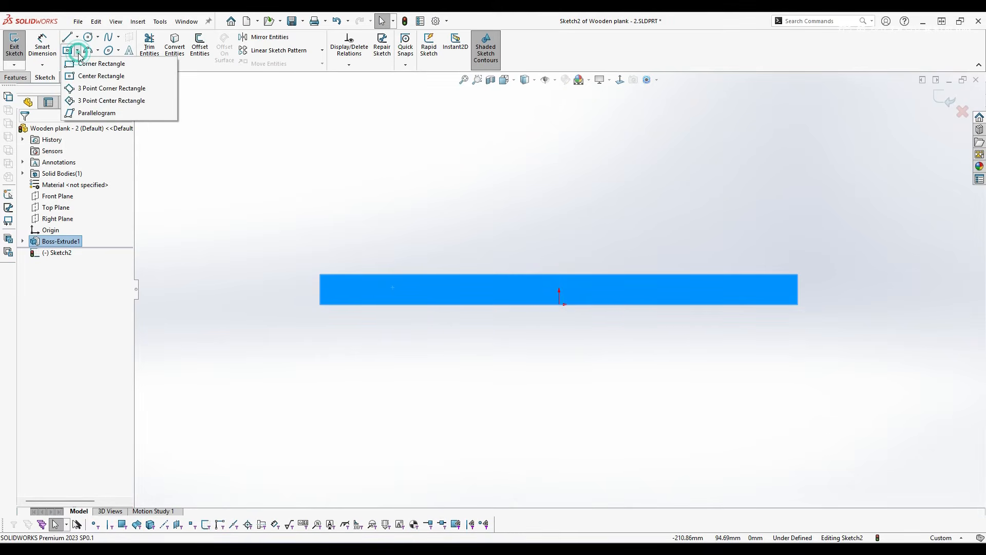
left_click(109, 77)
scroll(352, 275, "down", 2)
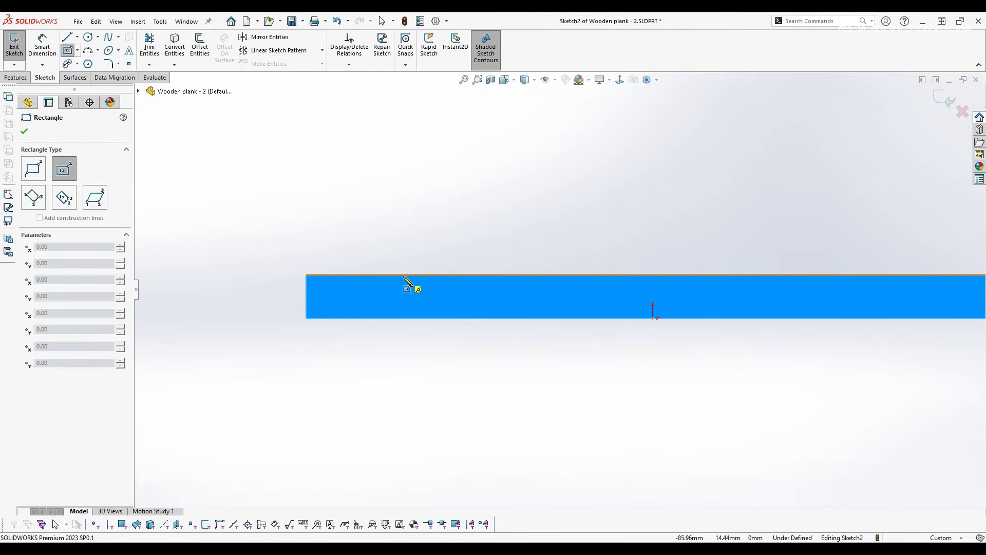
left_click(404, 276)
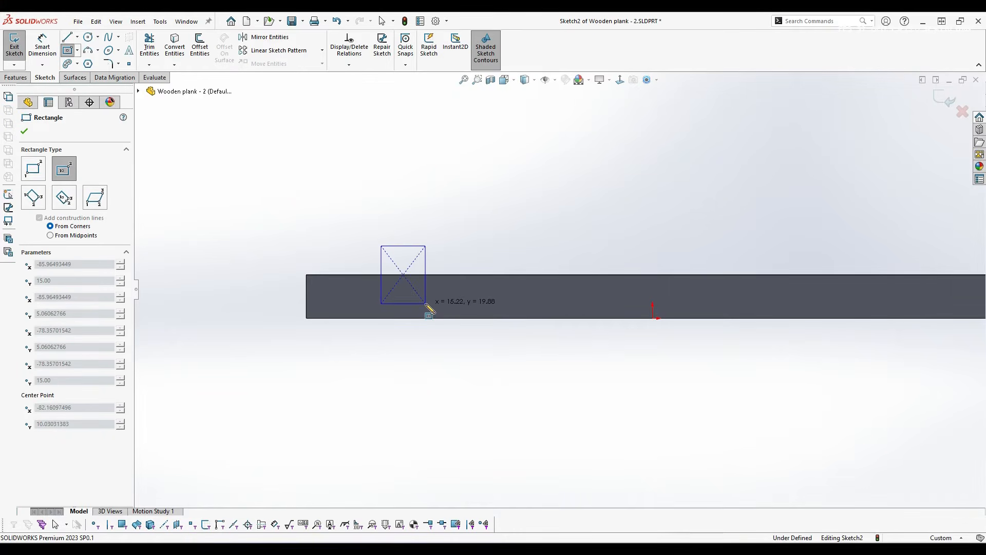
left_click(426, 304)
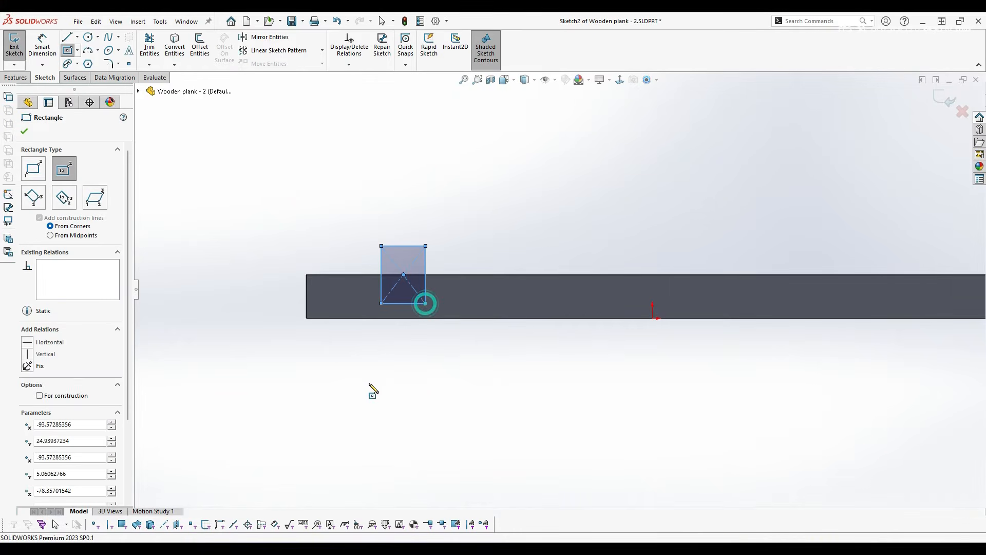
Step: Dimension the rectangle's width and set it to 15.125 mm
left_click(45, 50)
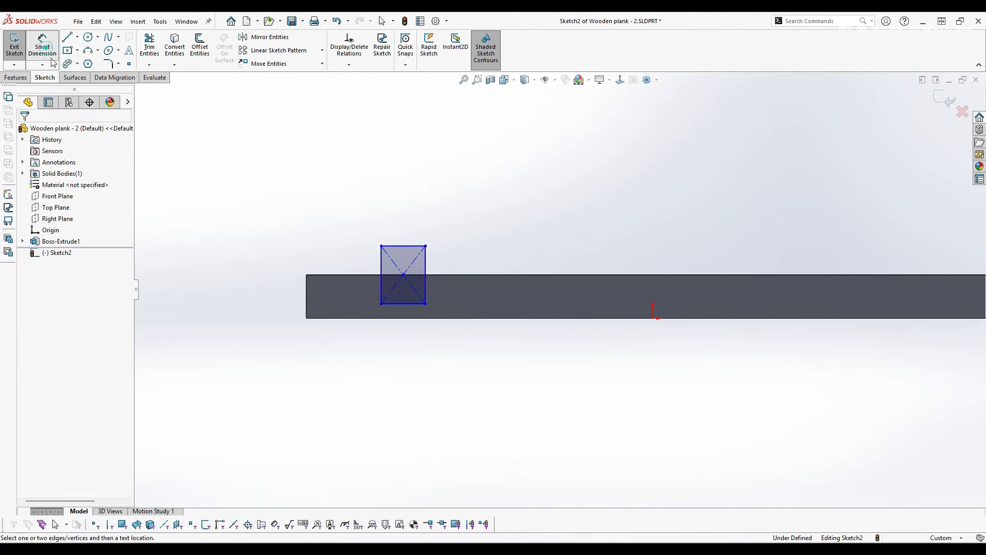
left_click(410, 247)
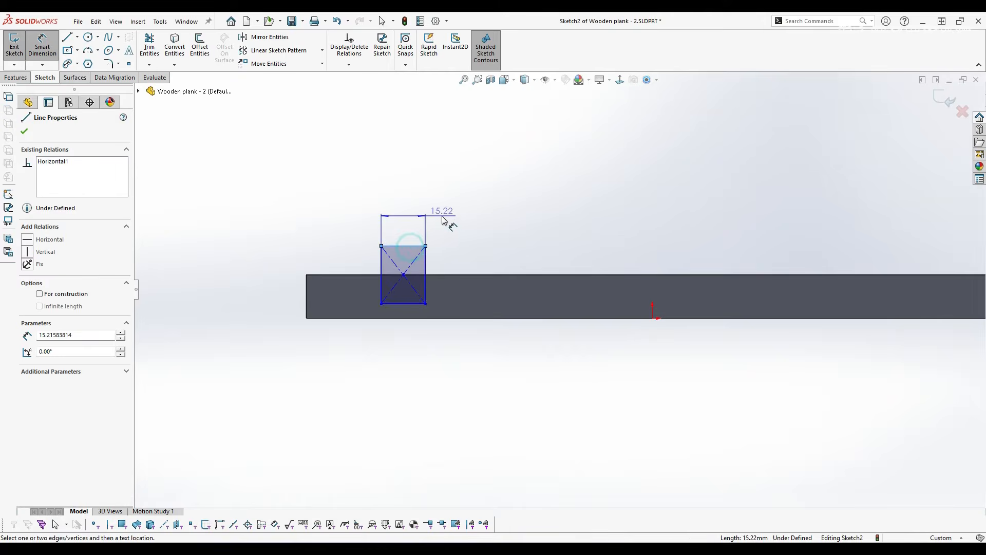
left_click(456, 208)
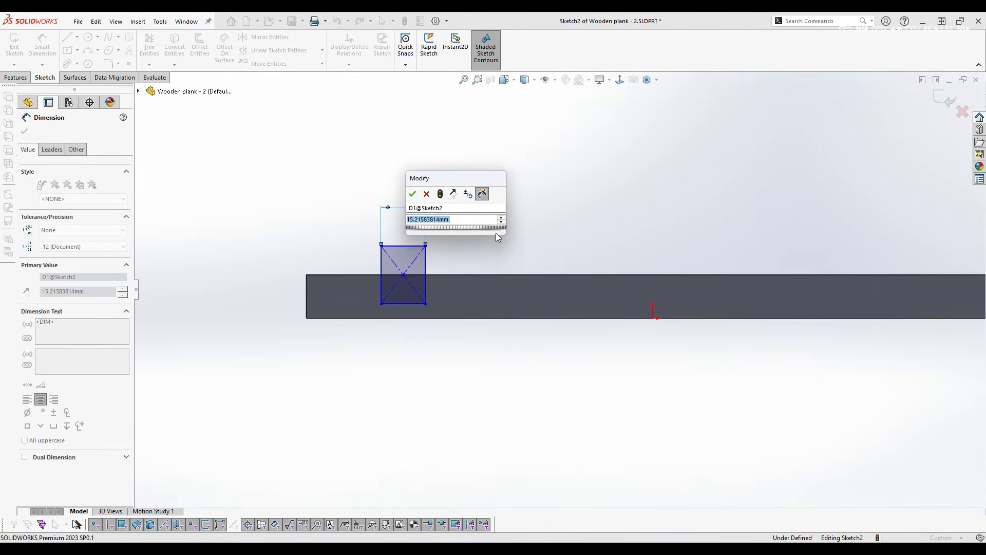
type("15")
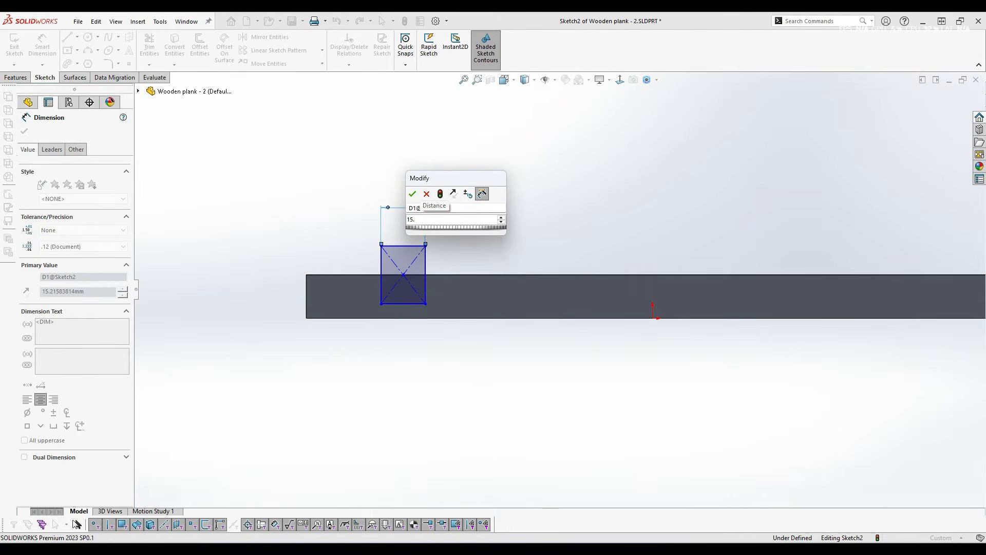
type(".125")
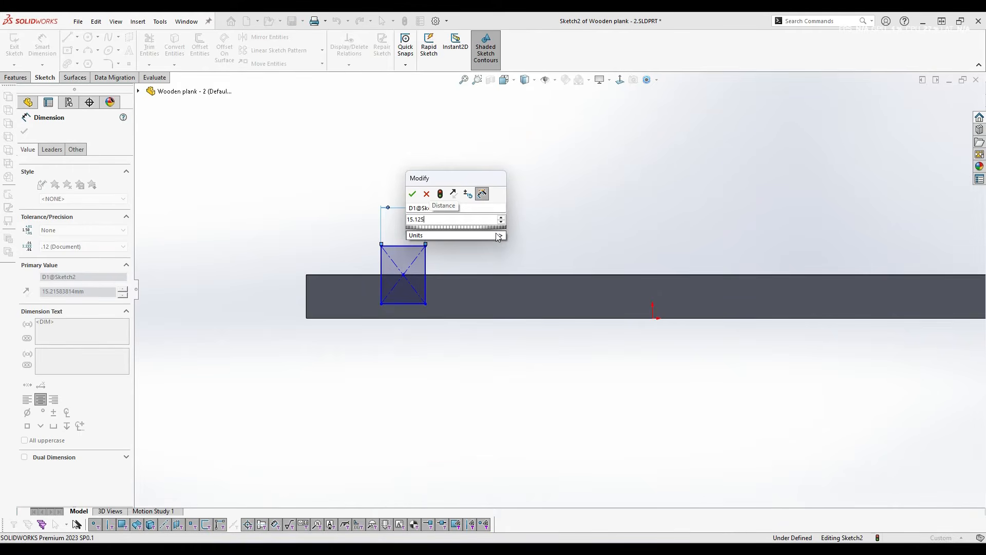
key("Return")
Step: Dimension the distance between the rectangle's lower line and the plank's bottom edge, and set it to 8 mm
scroll(441, 262, "down", 2)
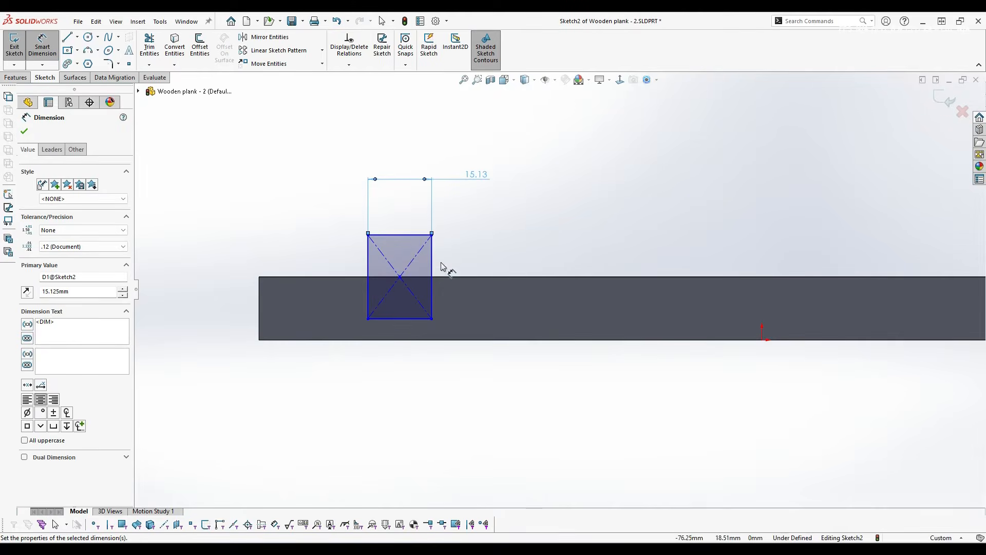
left_click(394, 377)
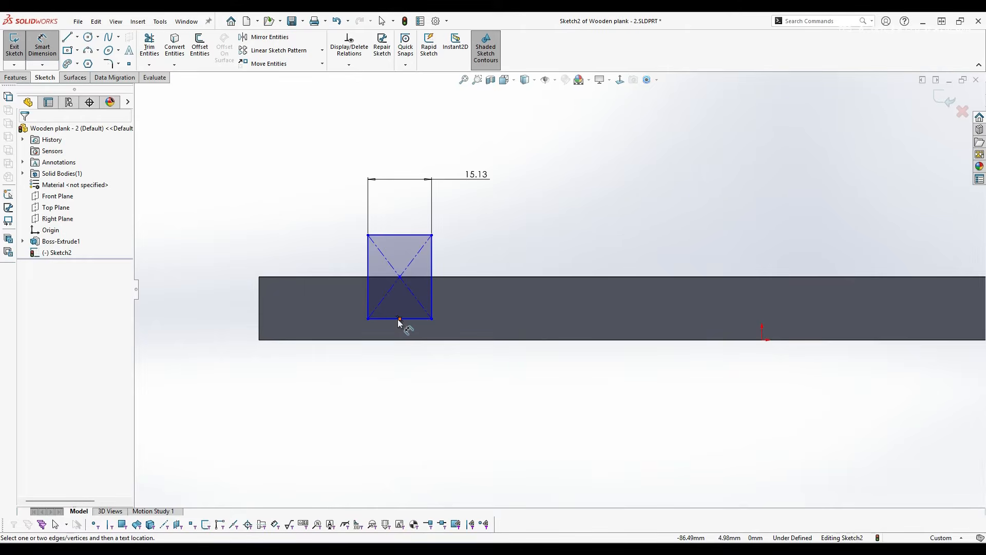
left_click(381, 319)
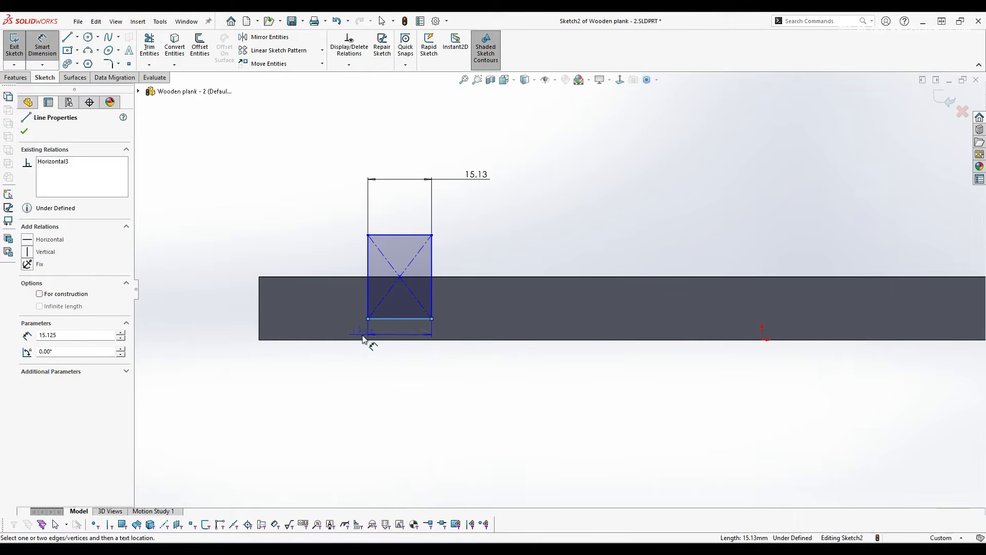
left_click(348, 340)
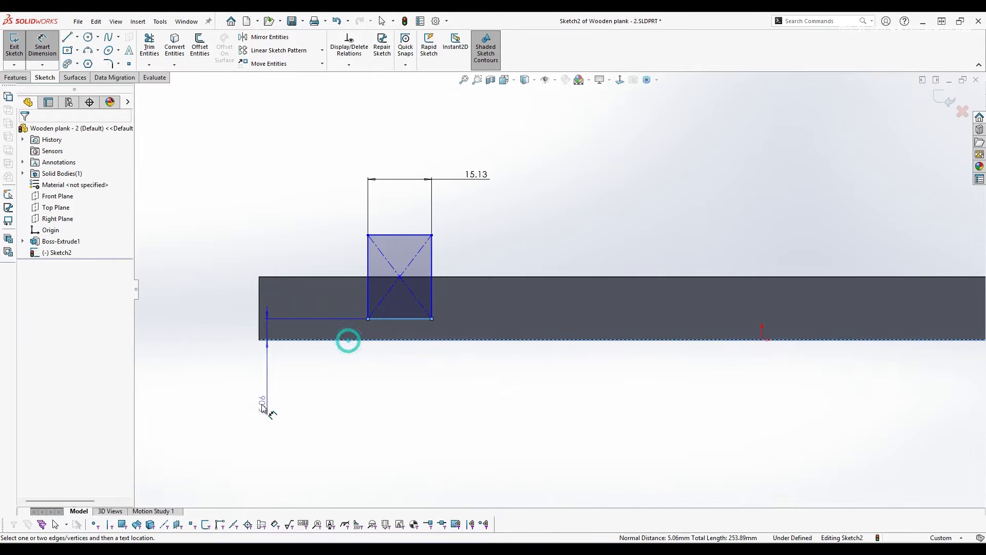
left_click(221, 399)
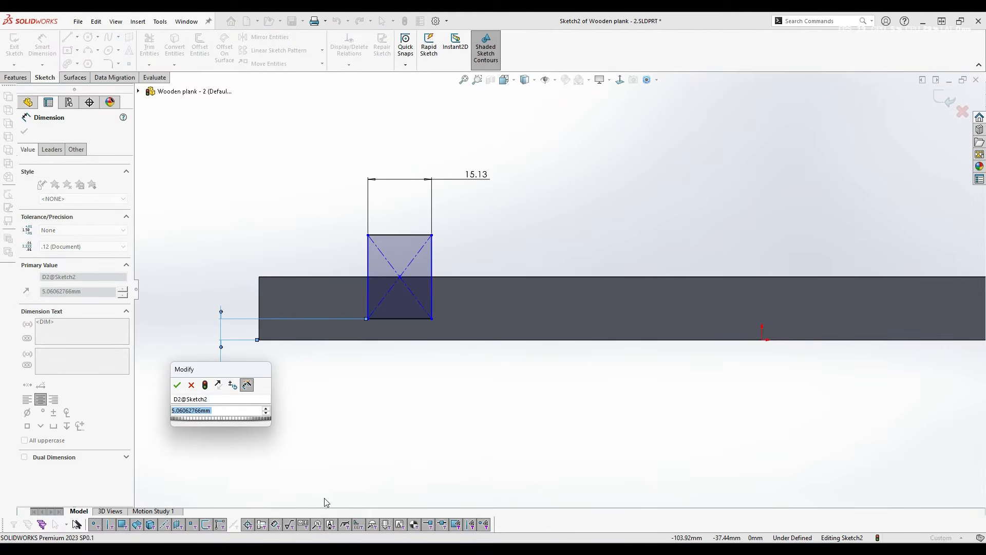
type("8")
key("Return")
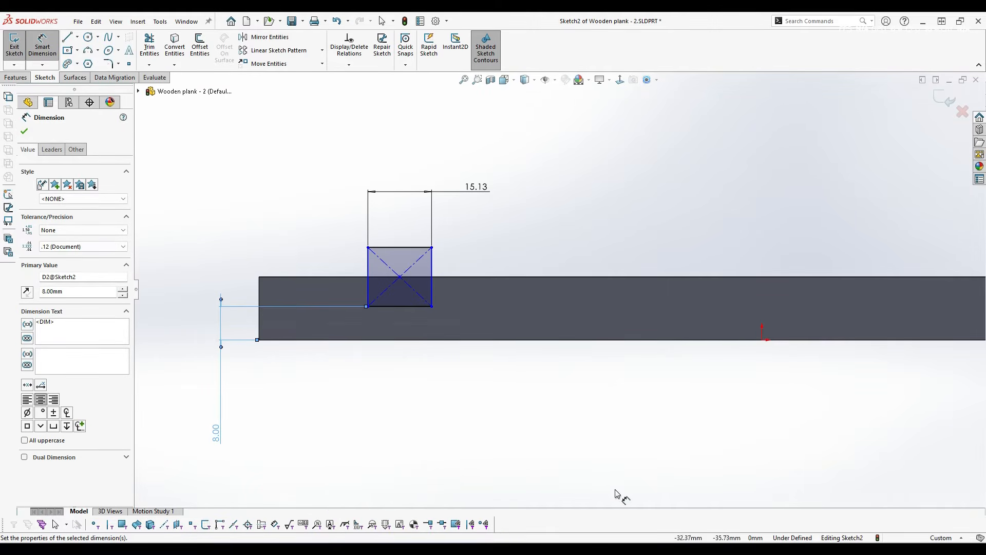
scroll(418, 427, "up", 3)
scroll(488, 328, "down", 1)
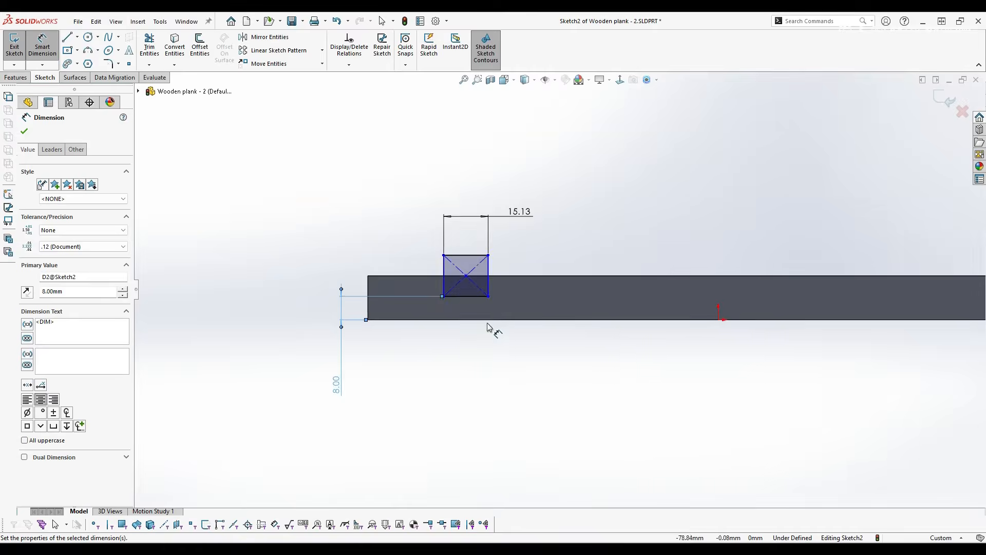
Step: Dimension the horizontal distance from the plank's left end to the rectangle's left side and set it to 10 mm
left_click(405, 222)
scroll(403, 267, "down", 3)
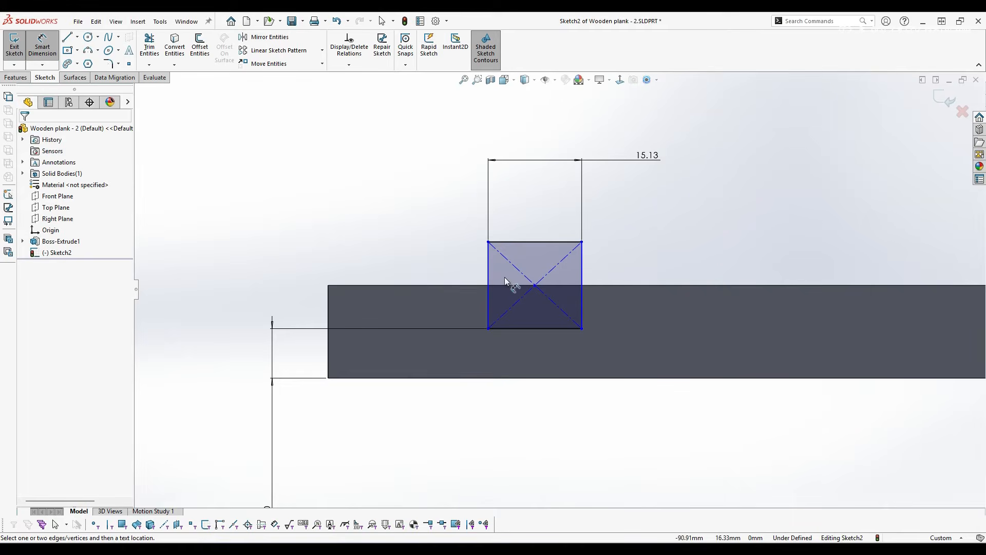
left_click(489, 267)
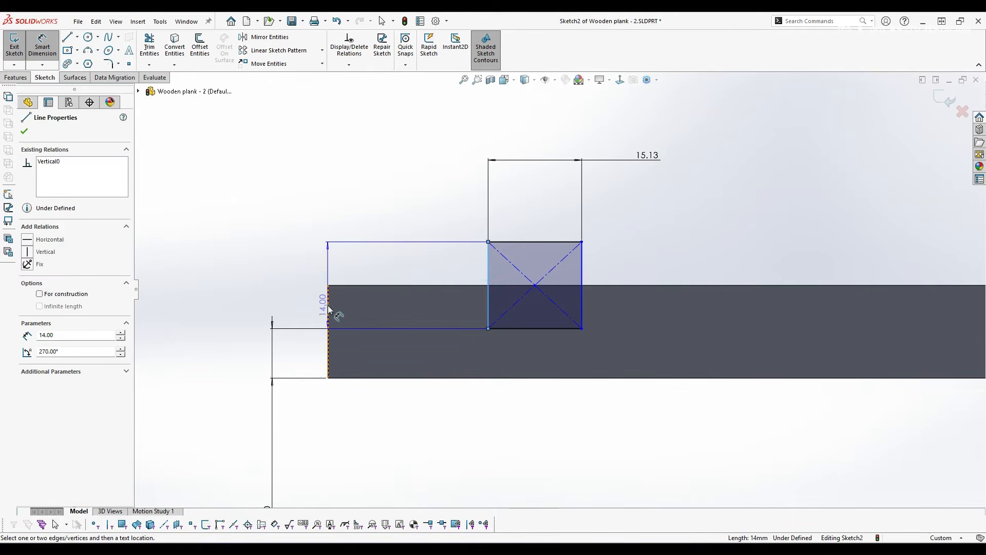
left_click(328, 307)
scroll(411, 236, "up", 3)
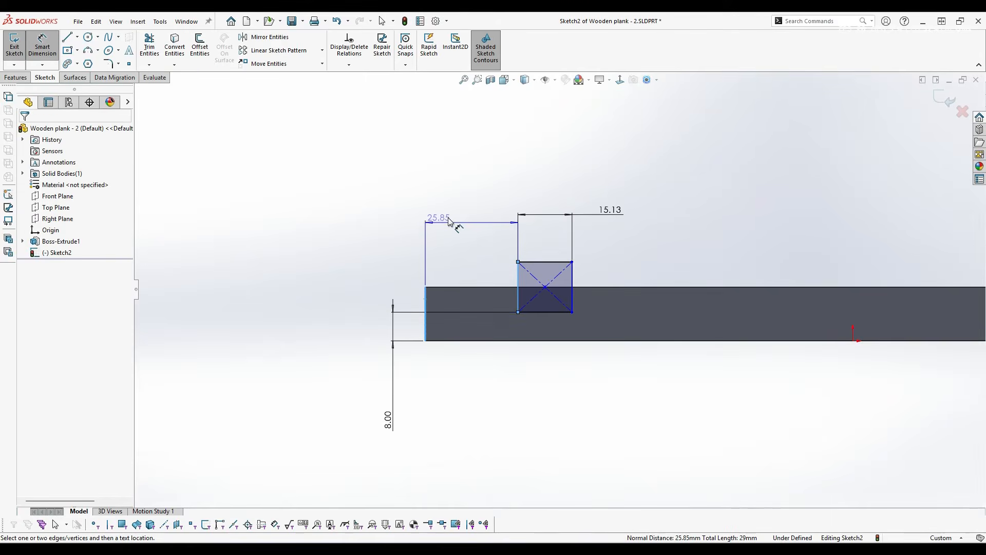
left_click(473, 200)
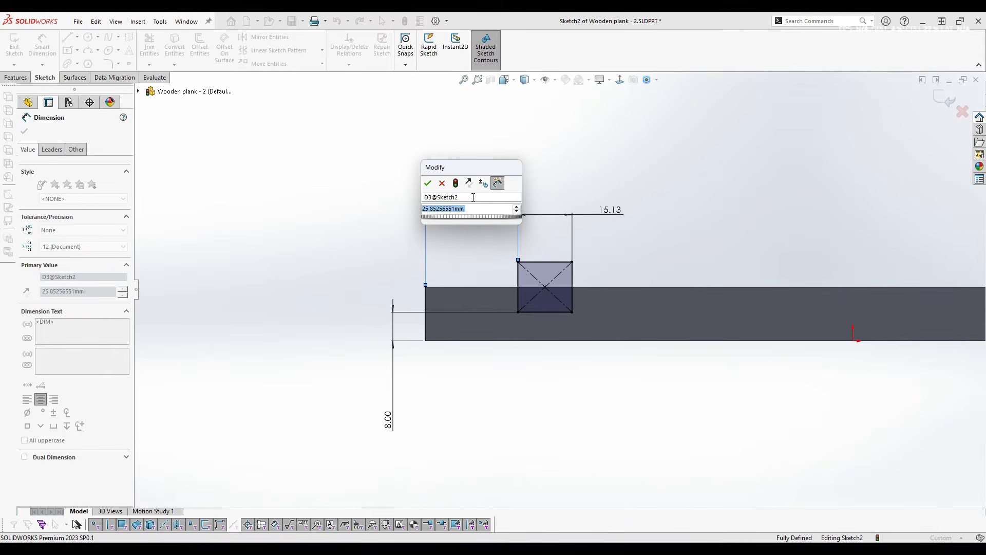
type("10")
key("Return")
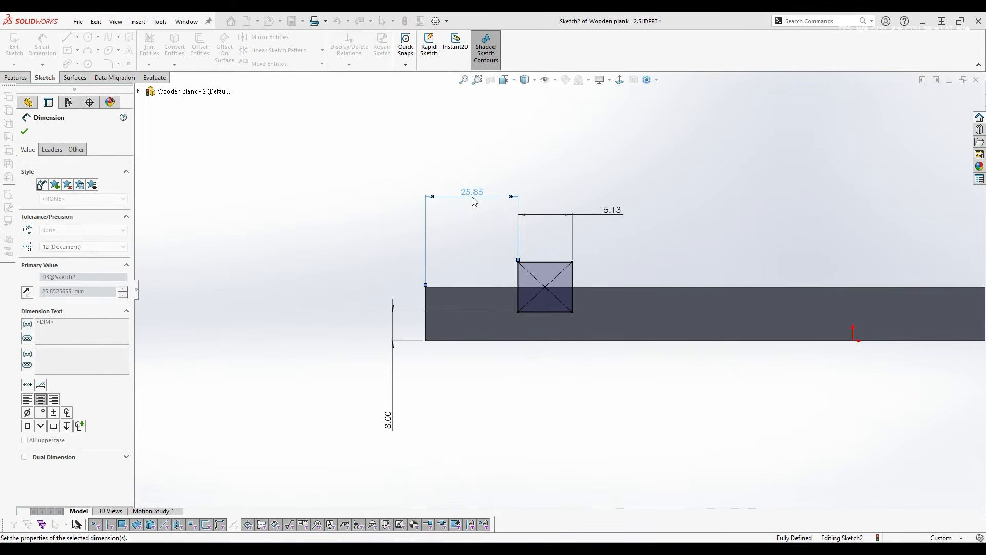
Step: Change the distance between the plank's left end and the rectangle to 8 mm
double_click(444, 193)
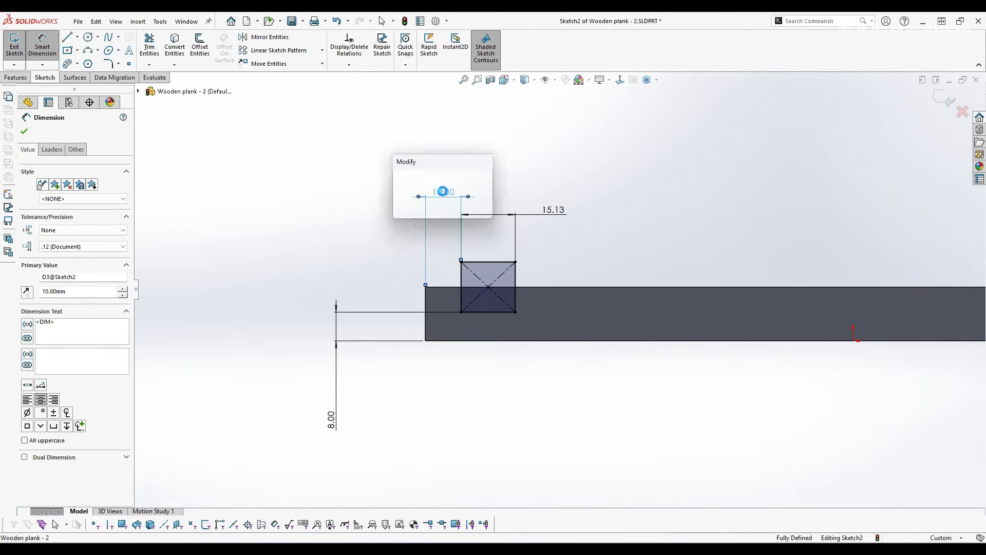
type("8")
key("Return")
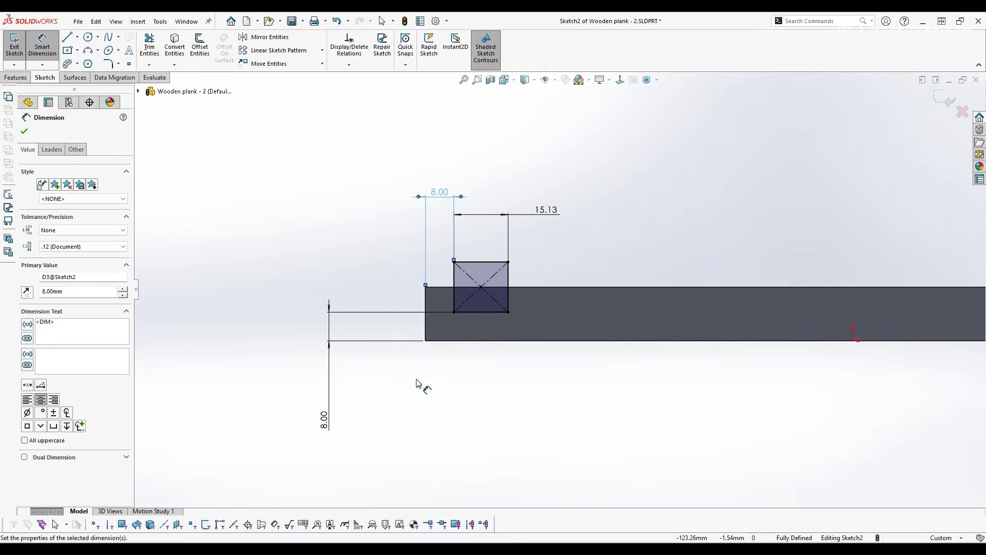
Step: Reposition the height, end-distance and width dimensions neatly, close to the rectangle
left_click_drag(328, 420, 374, 326)
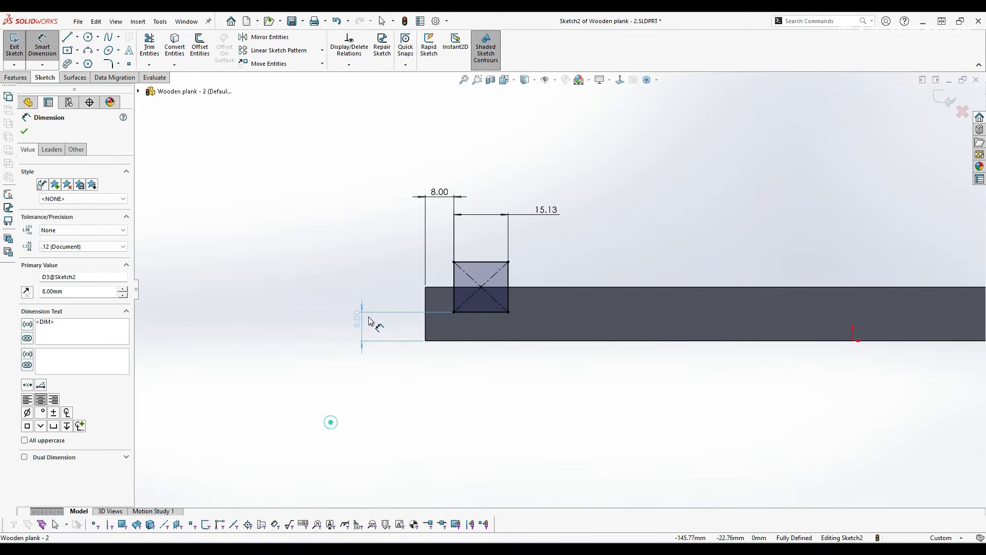
mouse_move(440, 192)
left_mouse_down()
mouse_move(430, 227)
mouse_move(441, 254)
mouse_move(439, 241)
left_mouse_up()
scroll(509, 277, "down", 3)
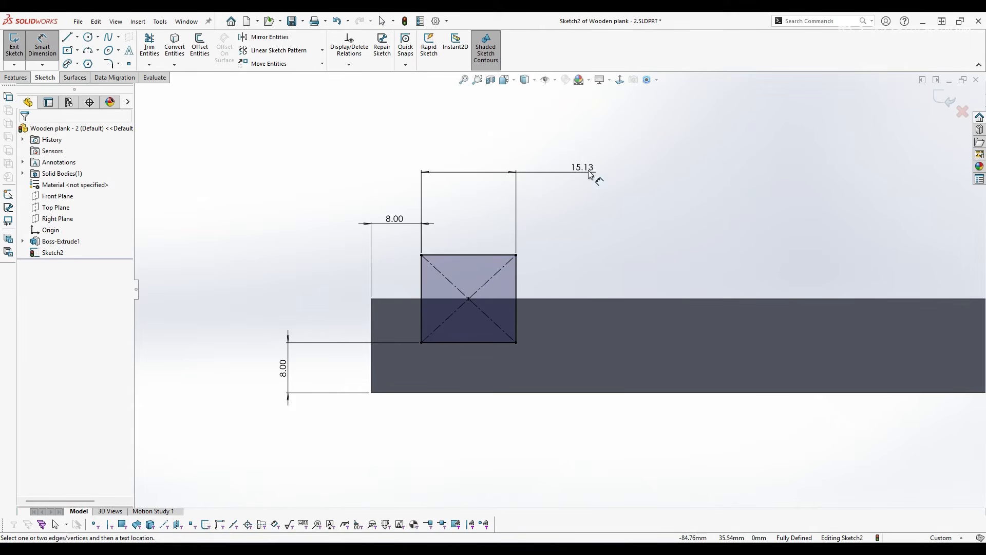
left_click_drag(586, 168, 475, 200)
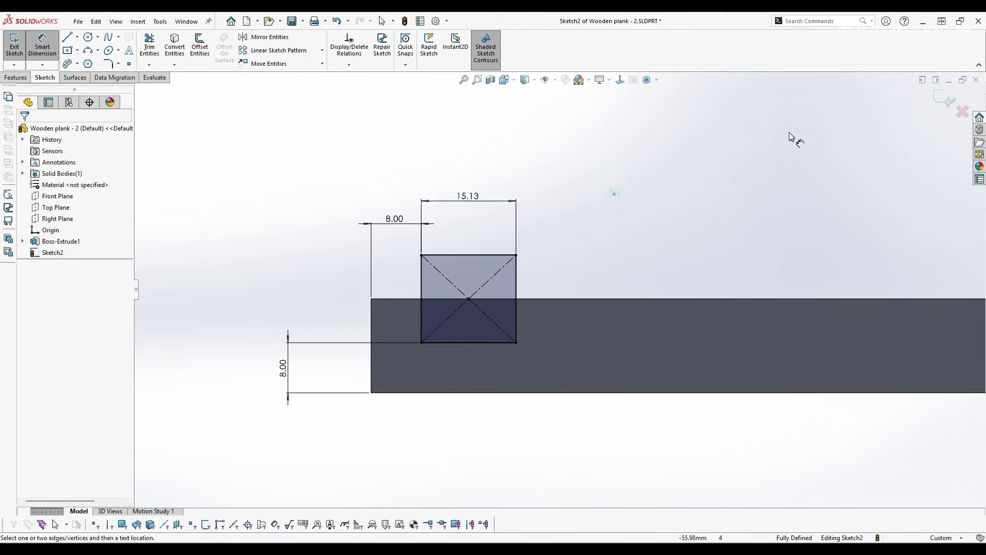
Step: Start an extruded cut from the rectangle sketch and bring the cut preview on the plank into view
left_click(21, 79)
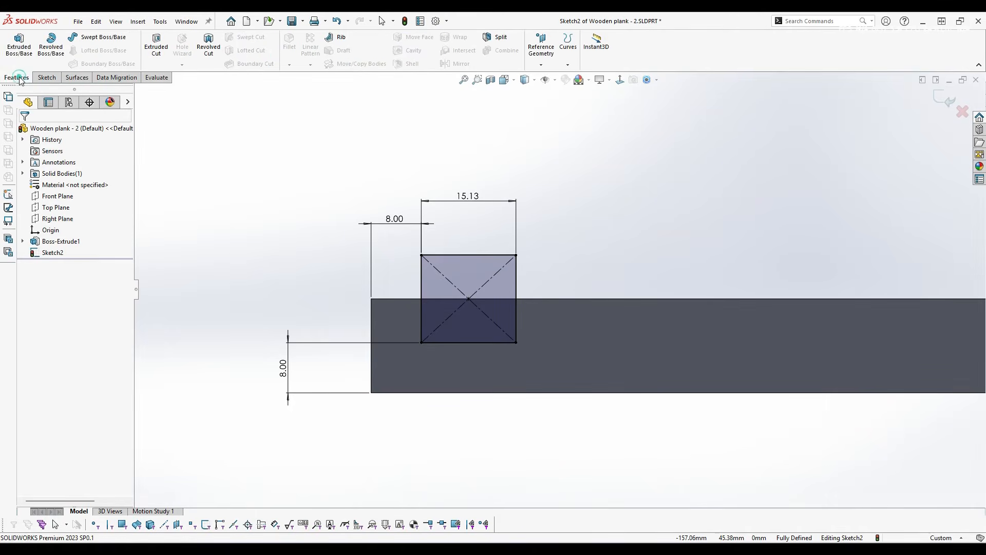
left_click(157, 61)
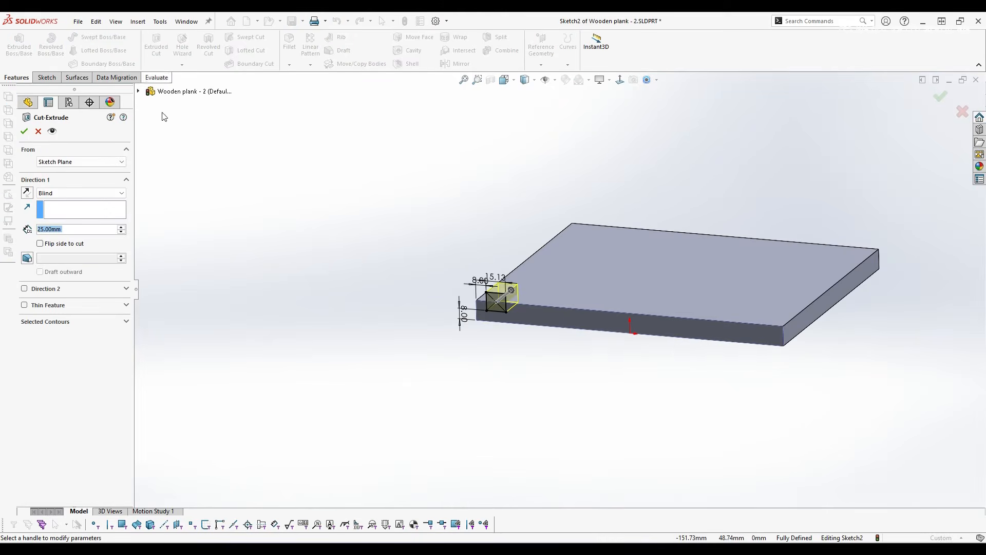
scroll(469, 328, "down", 5)
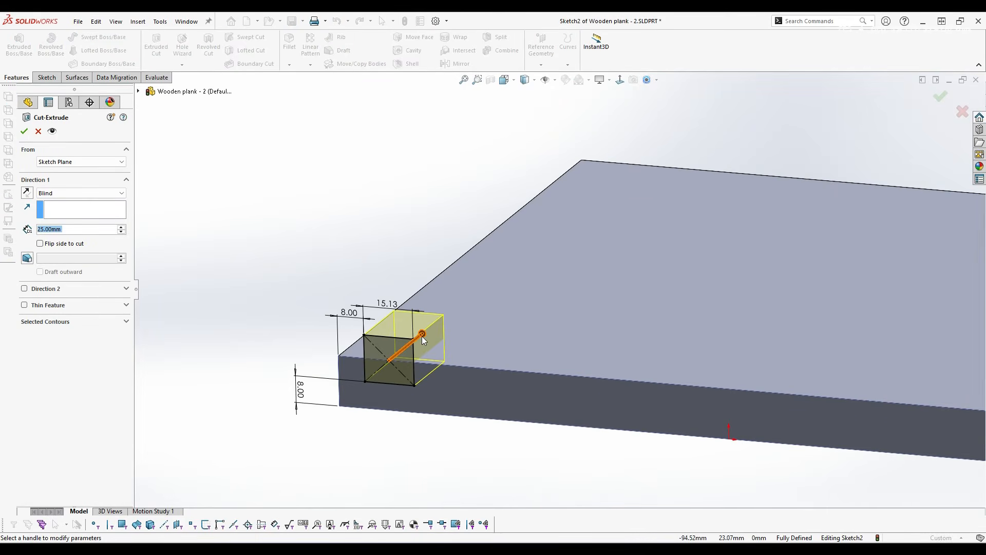
scroll(465, 309, "up", 5)
mouse_move(465, 308)
middle_mouse_down()
mouse_move(534, 337)
mouse_move(504, 288)
mouse_move(519, 298)
mouse_move(523, 282)
middle_mouse_up()
scroll(526, 288, "down", 2)
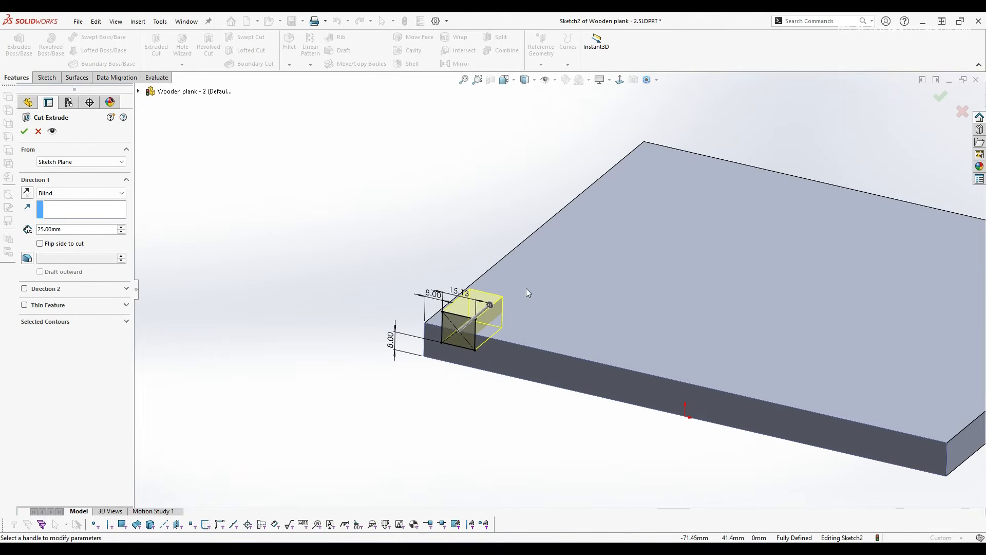
Step: Try blind depths of about 89 mm, then 10, 50 and 100 mm, for the extruded cut
mouse_move(490, 306)
left_mouse_down()
mouse_move(655, 165)
mouse_move(687, 145)
mouse_move(667, 173)
mouse_move(490, 307)
mouse_move(684, 145)
mouse_move(721, 139)
mouse_move(504, 290)
mouse_move(672, 138)
mouse_move(591, 237)
mouse_move(509, 300)
mouse_move(719, 130)
mouse_move(608, 231)
mouse_move(562, 247)
left_mouse_up()
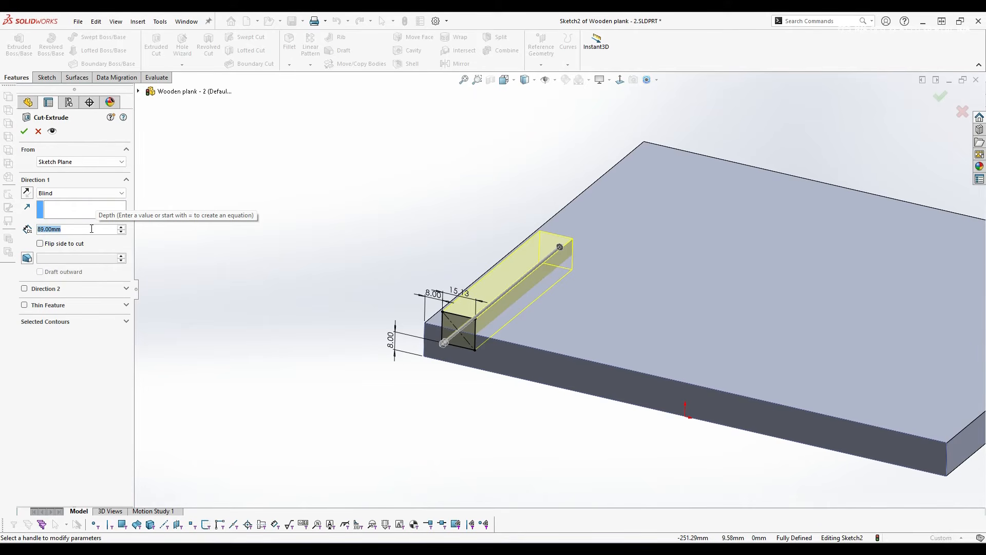
type("10")
key("Return")
type("50")
key("Return")
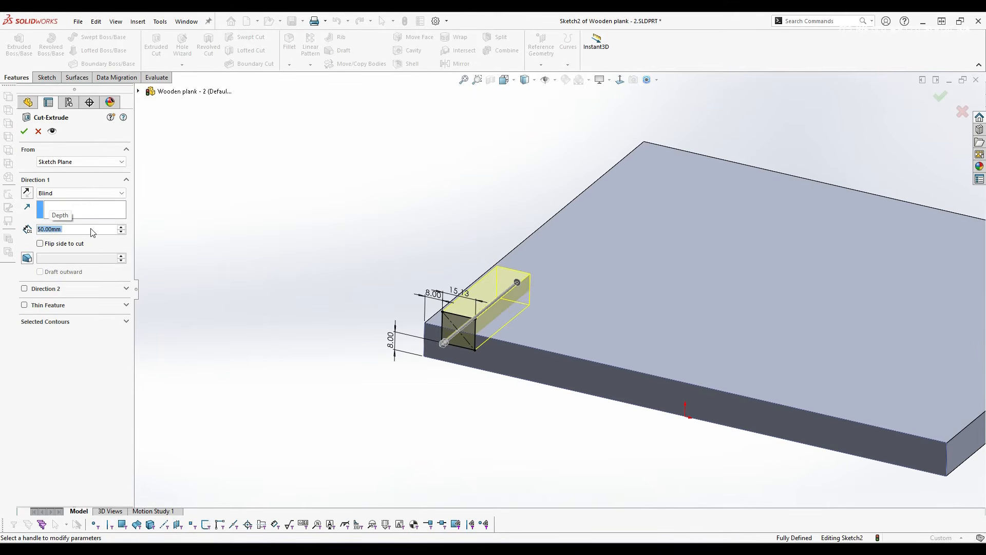
type("100")
key("Return")
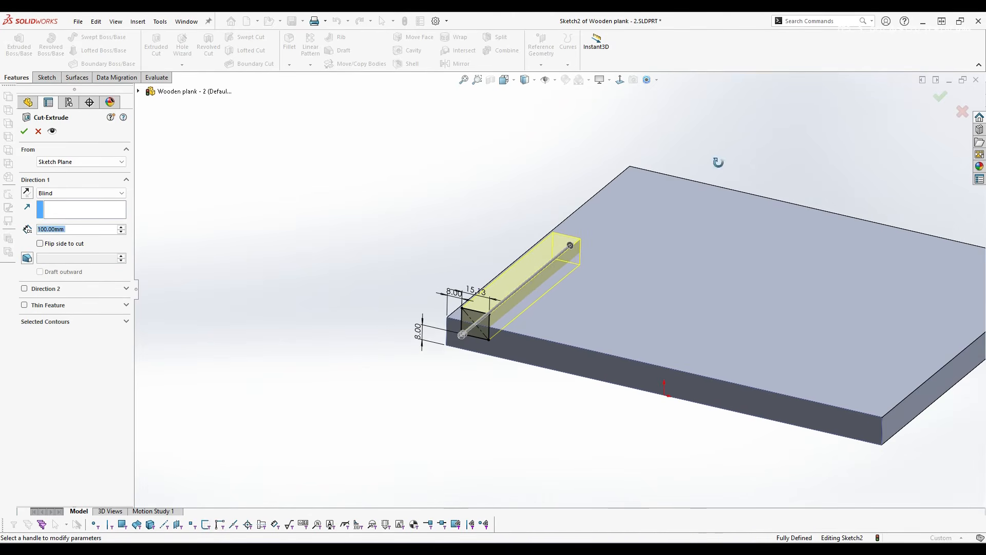
Step: Set the cut's end condition to Through All and create the groove across the full plank
middle_click_drag(718, 161, 688, 211)
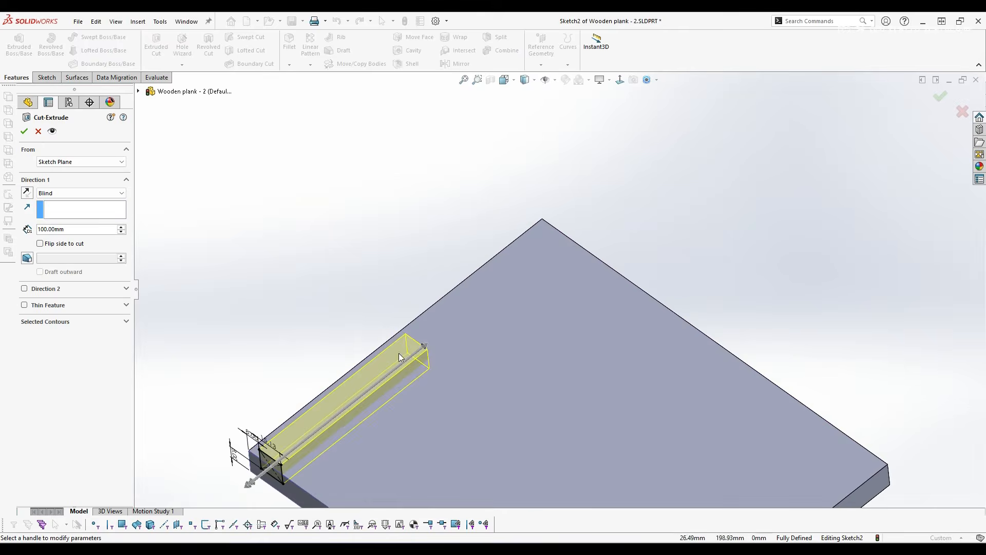
scroll(455, 339, "down", 3)
scroll(560, 289, "up", 4)
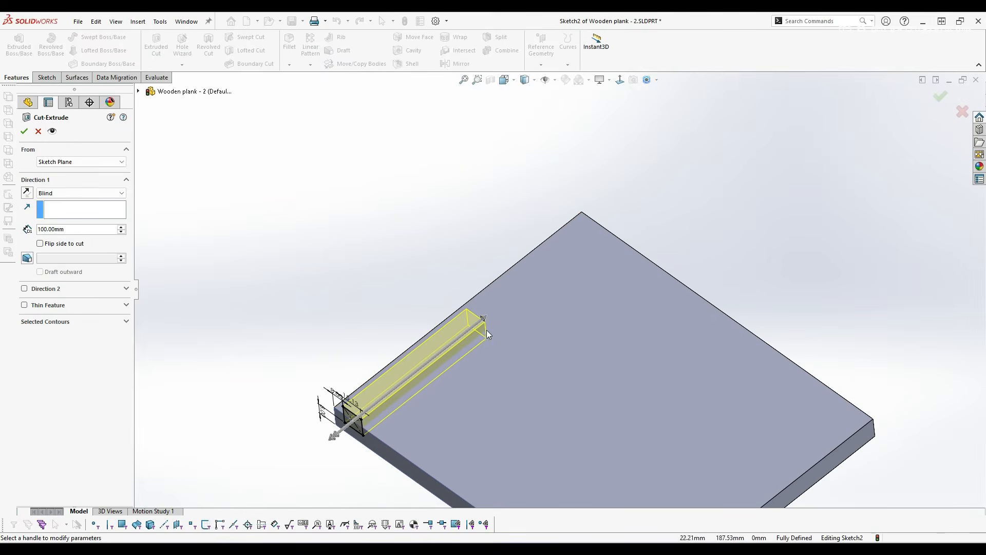
scroll(492, 293, "down", 1)
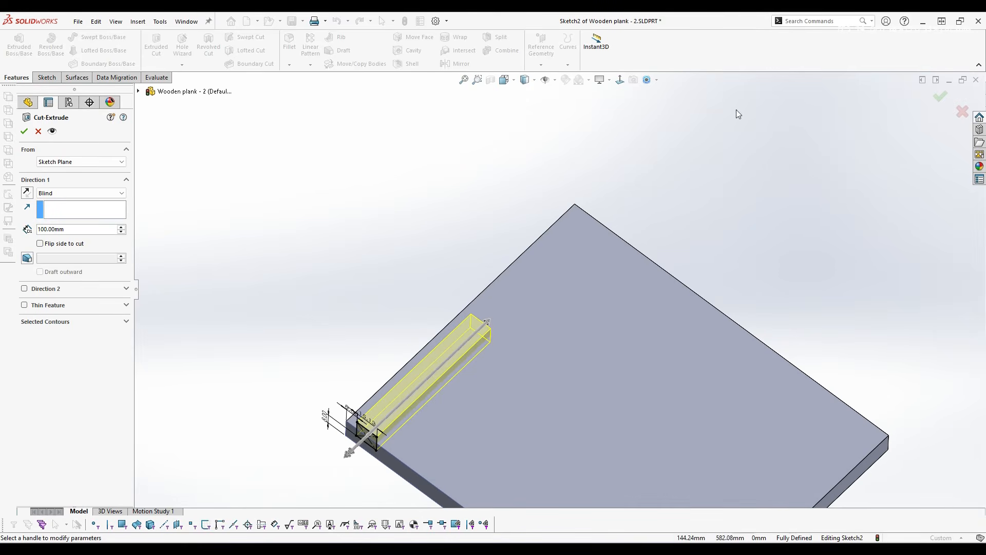
left_click(107, 195)
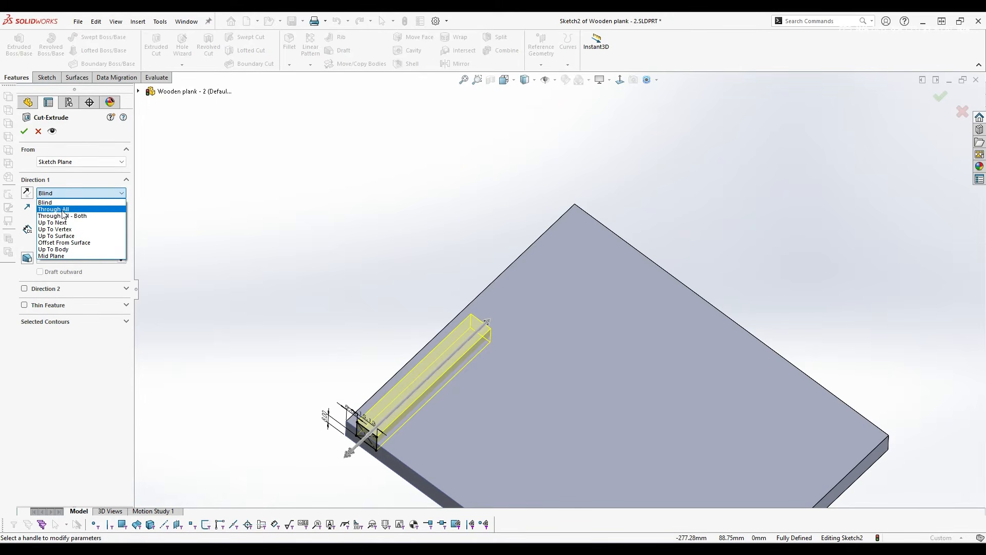
left_click(80, 211)
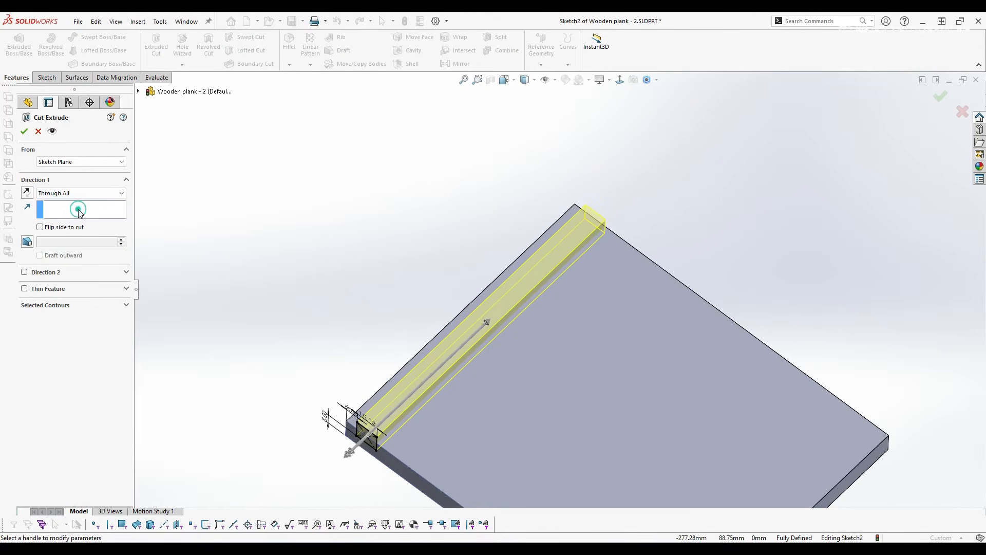
mouse_move(388, 209)
middle_mouse_down()
mouse_move(355, 255)
mouse_move(375, 212)
mouse_move(379, 150)
middle_mouse_up()
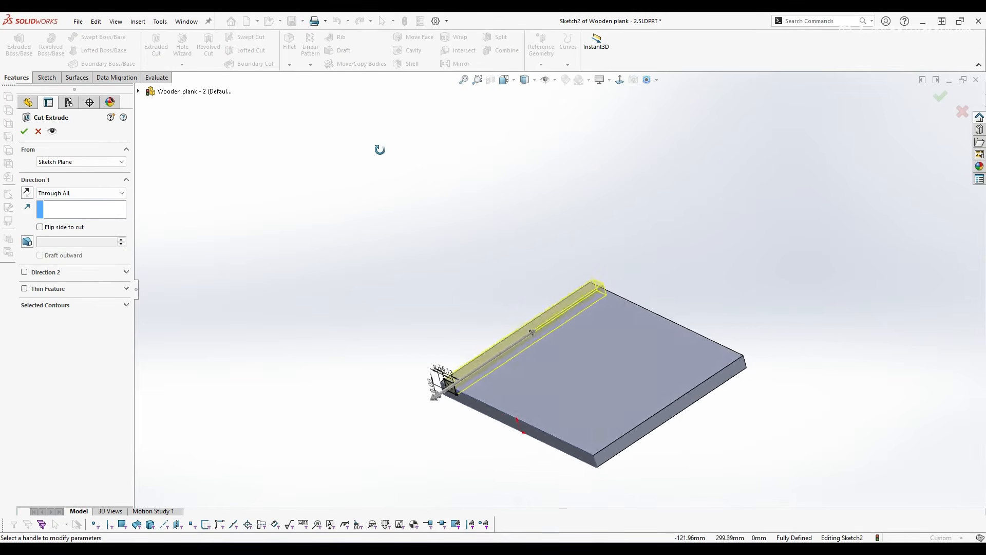
scroll(411, 370, "down", 5)
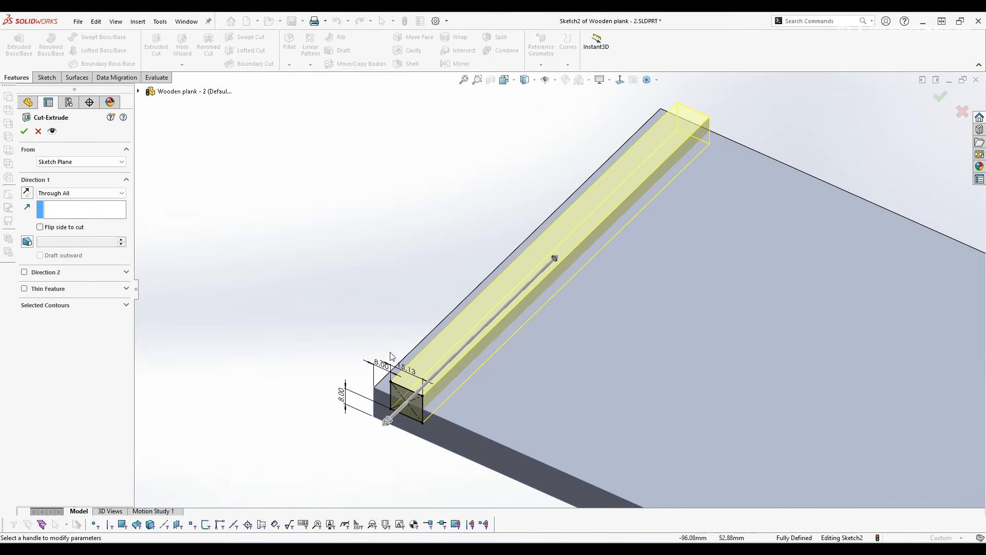
scroll(632, 185, "up", 3)
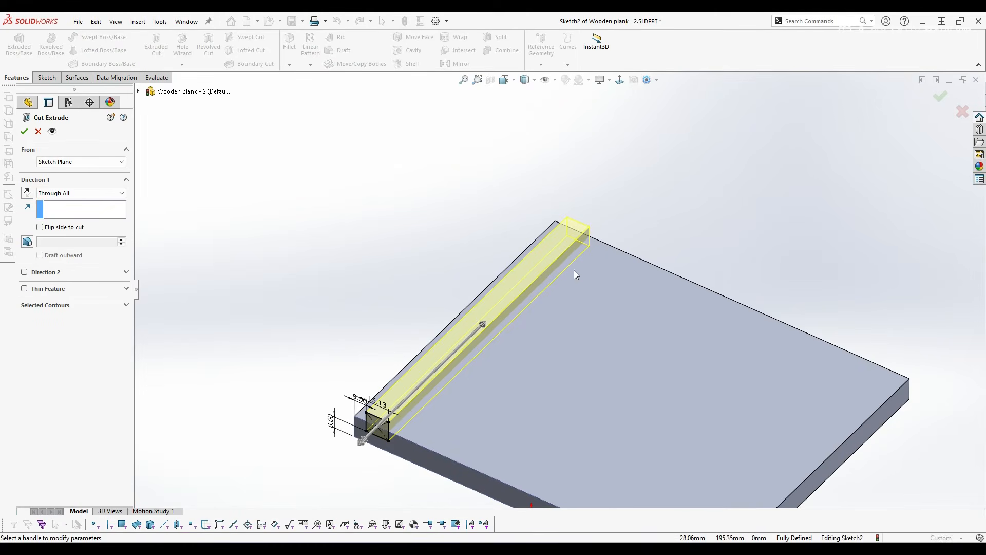
middle_click_drag(575, 270, 512, 306)
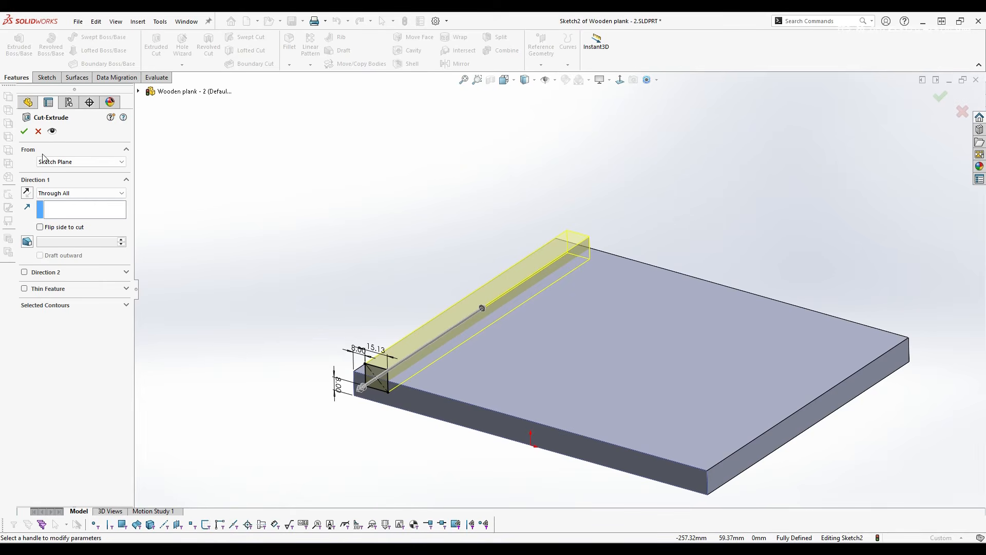
left_click(26, 131)
Step: Inspect the groove in "Wooden plank - 2", save the part and close it to return to the assembly
middle_click_drag(633, 233, 662, 205)
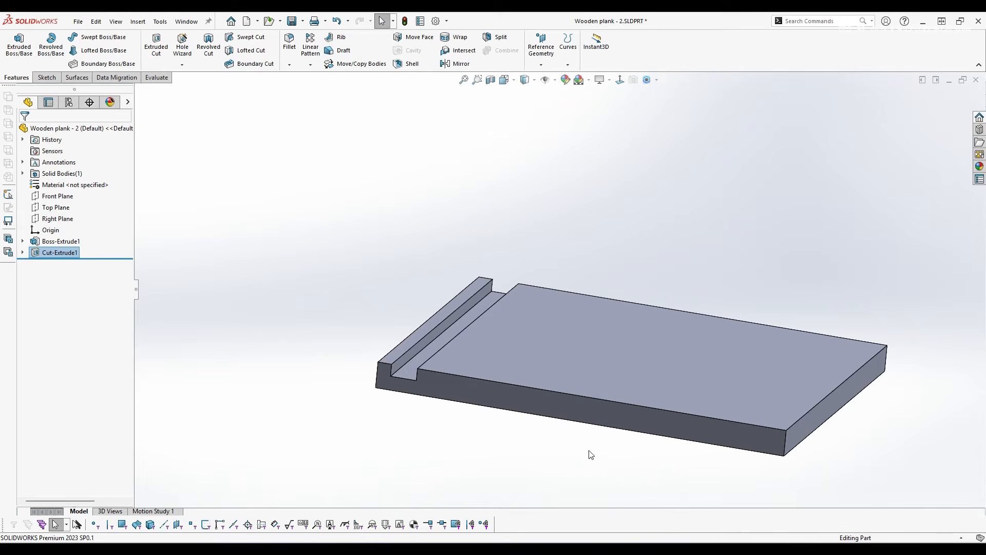
middle_click_drag(590, 454, 585, 397)
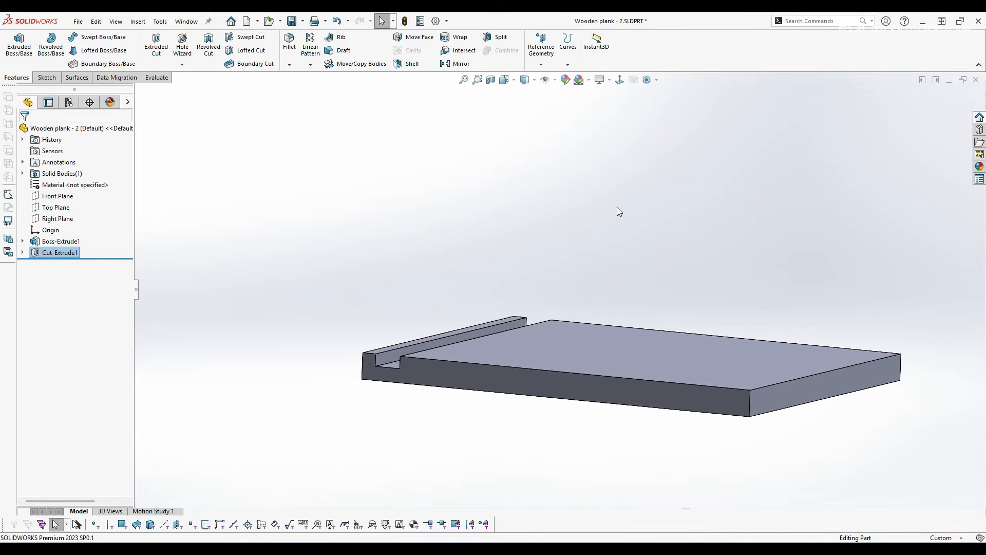
middle_click_drag(618, 207, 618, 248)
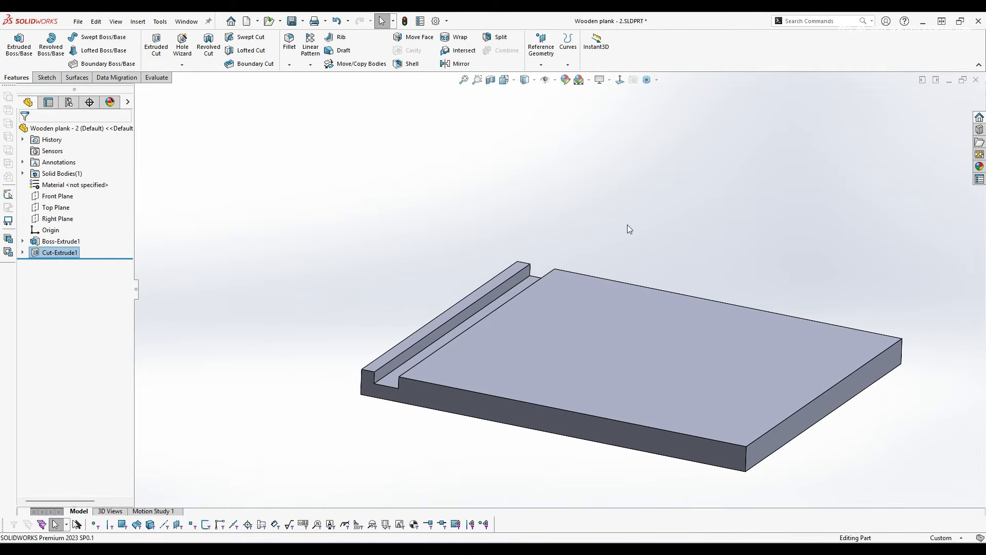
key("ctrl+s")
left_click(976, 80)
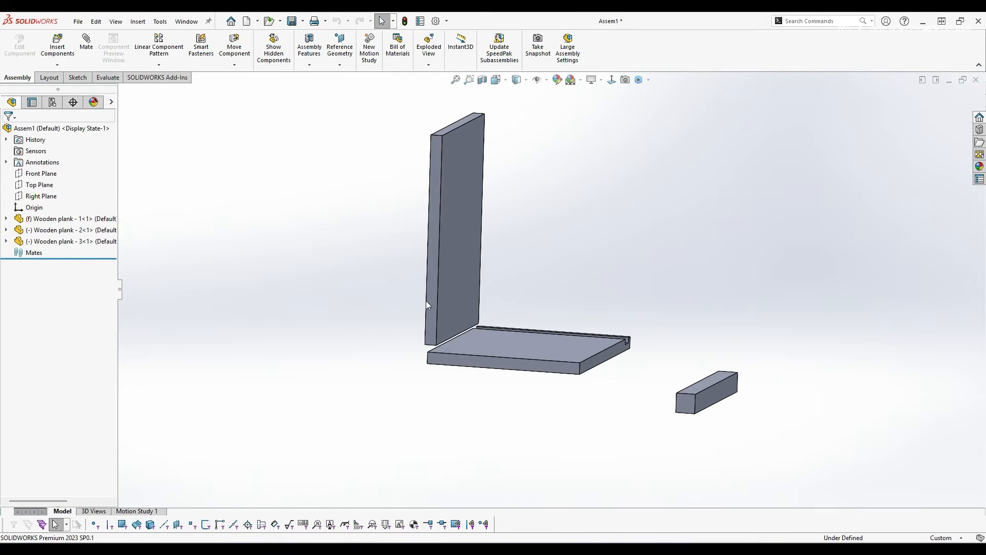
Step: Show the three-plank assembly in the isometric view
middle_click_drag(426, 304, 572, 330)
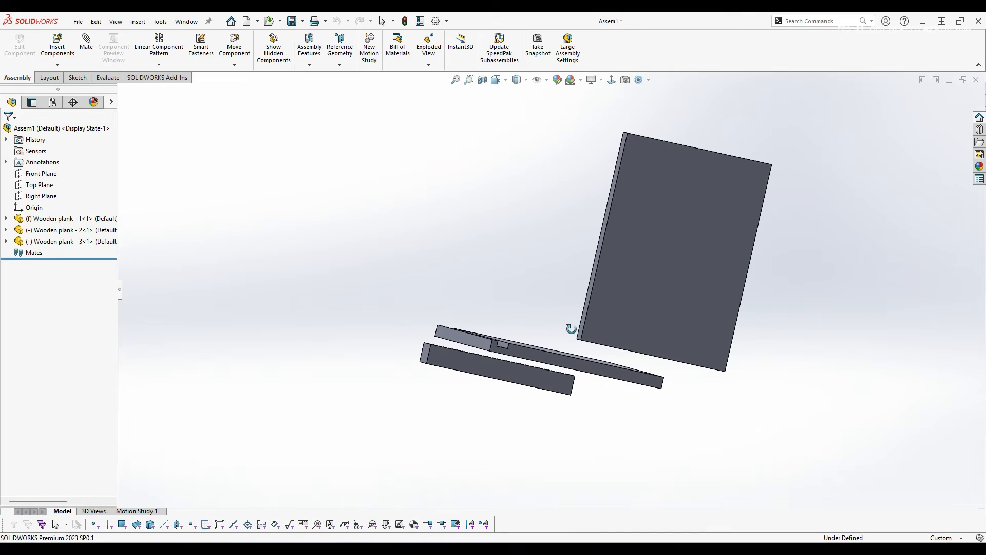
left_click(495, 80)
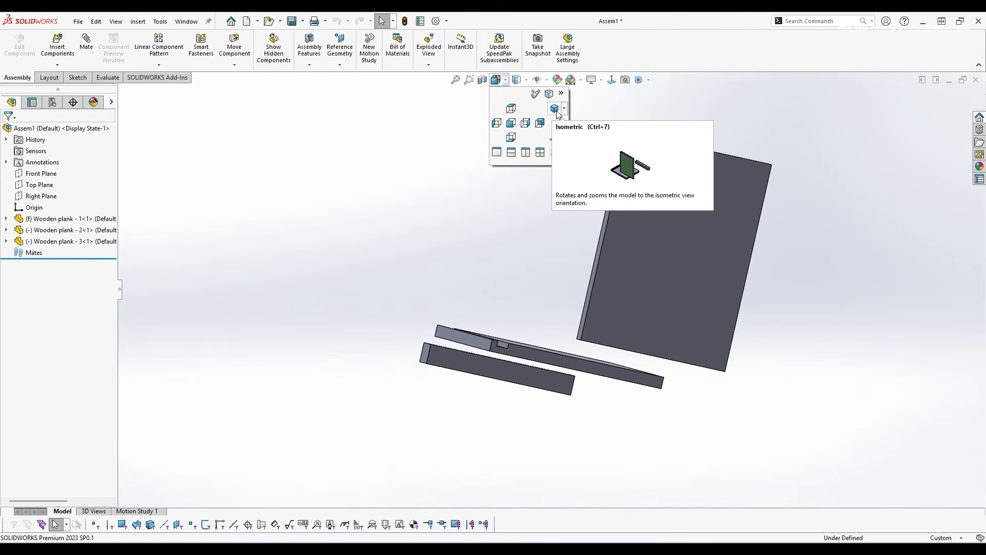
left_click(555, 108)
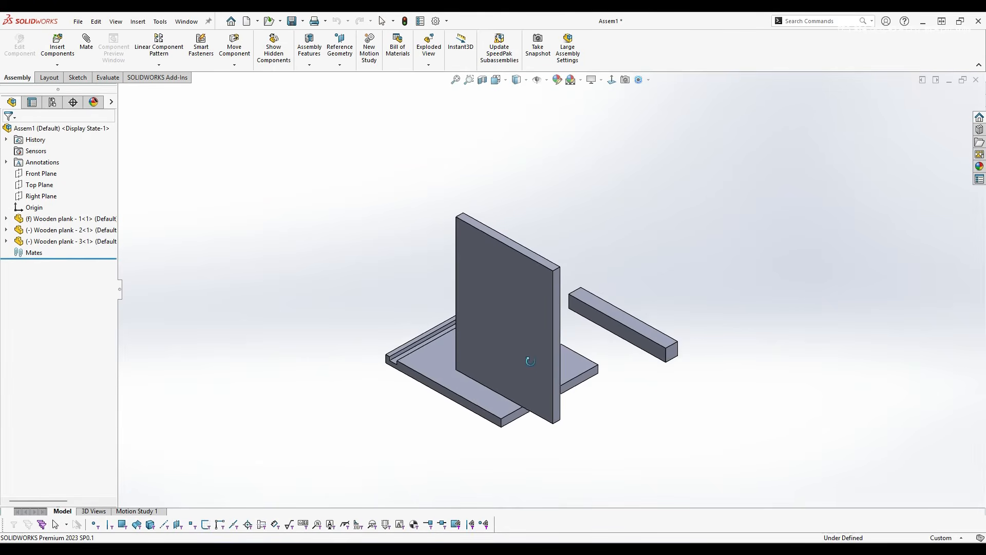
left_click_drag(529, 350, 442, 333)
left_click(468, 291)
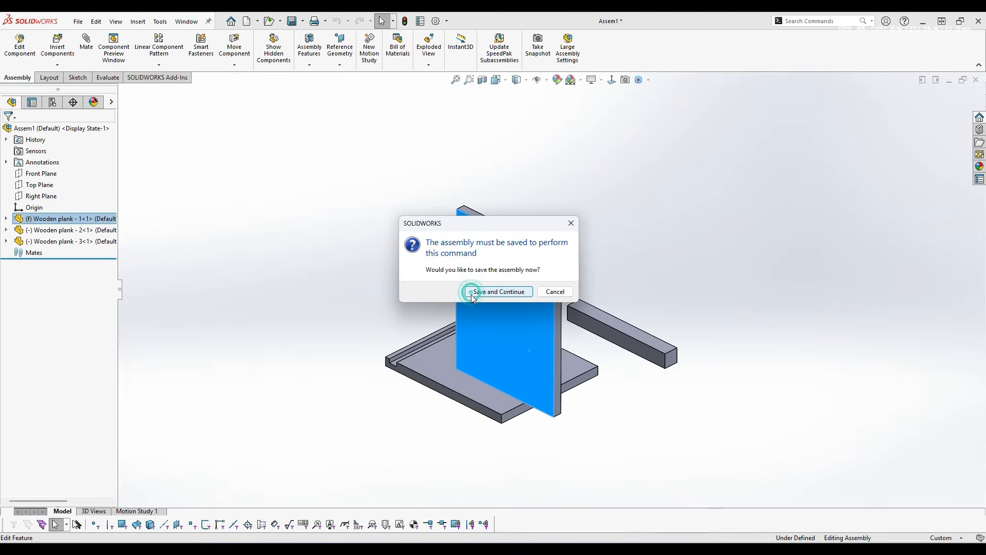
left_click(554, 292)
scroll(510, 310, "down", 3)
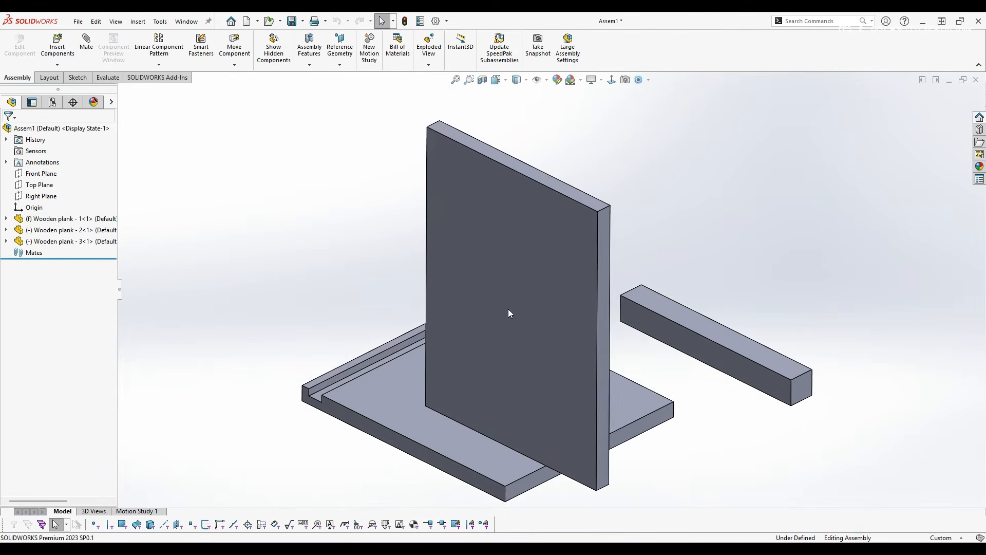
Step: Check whether "Wooden plank - 1" can be moved in the assembly and locate it among the listed components
left_click_drag(507, 310, 468, 281)
left_click(343, 168)
scroll(535, 306, "up", 2)
left_click_drag(533, 312, 620, 226)
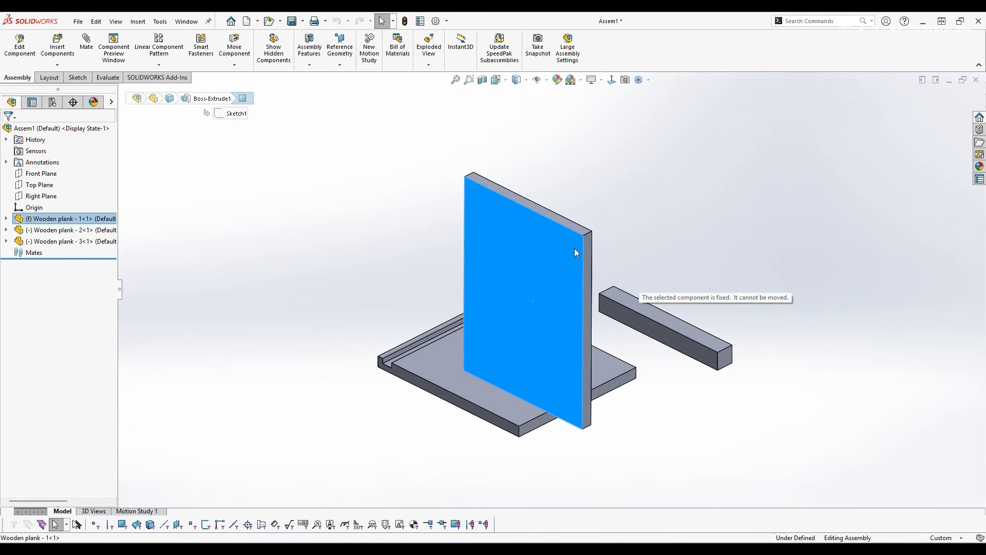
left_click_drag(483, 255, 370, 214)
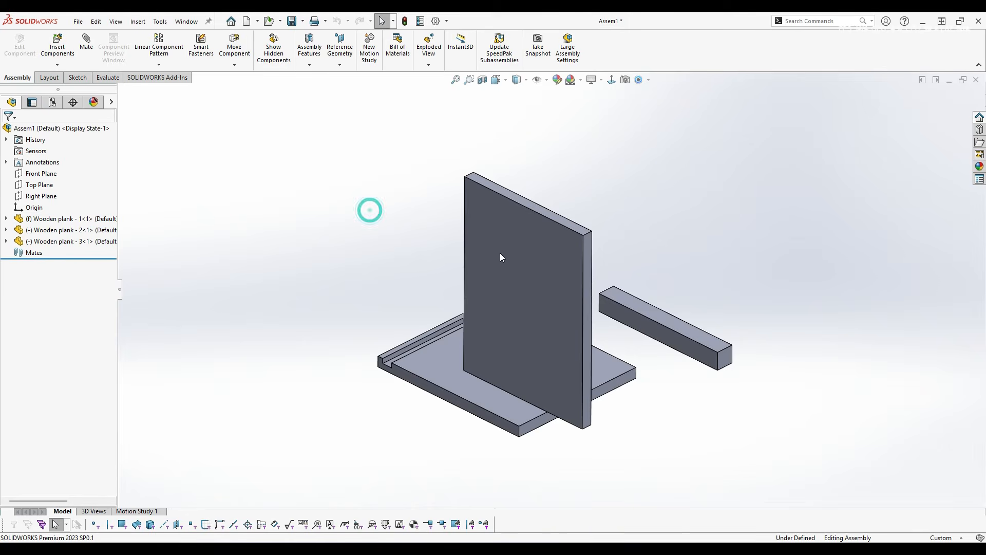
left_click(55, 220)
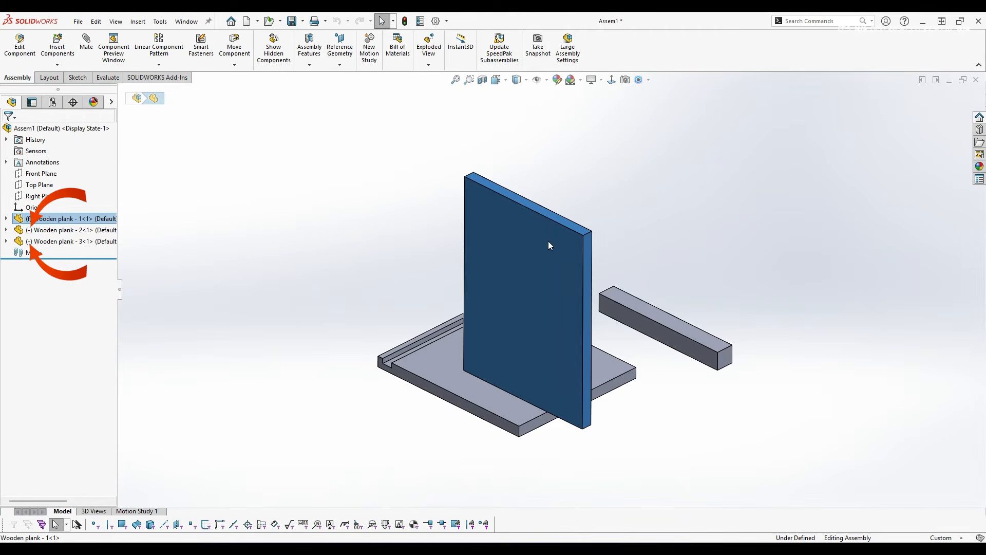
left_click(343, 196)
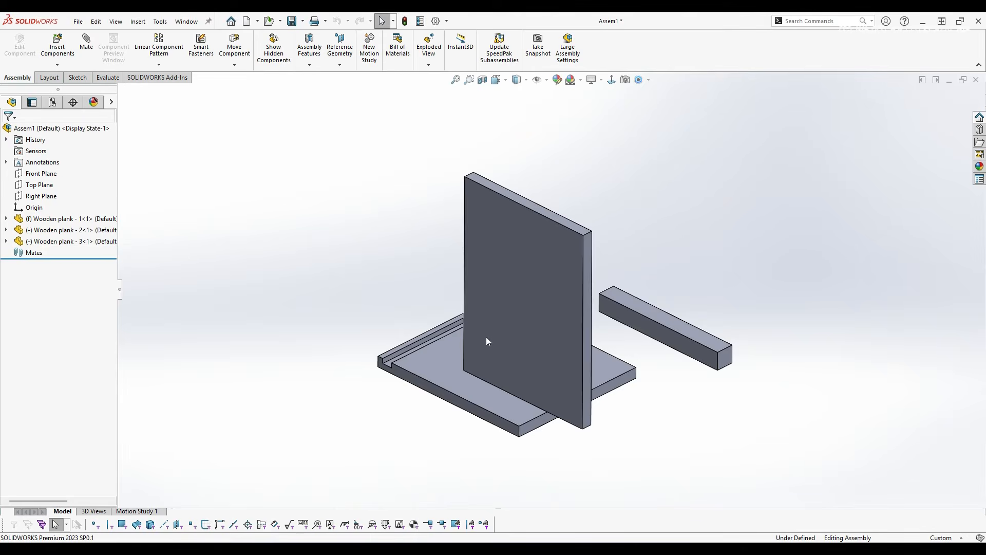
Step: Shift the loose "Wooden plank - 3" and "Wooden plank - 2" slightly within the assembly
mouse_move(701, 341)
left_mouse_down()
mouse_move(674, 367)
mouse_move(730, 298)
mouse_move(689, 335)
left_mouse_up()
left_click_drag(484, 402, 535, 384)
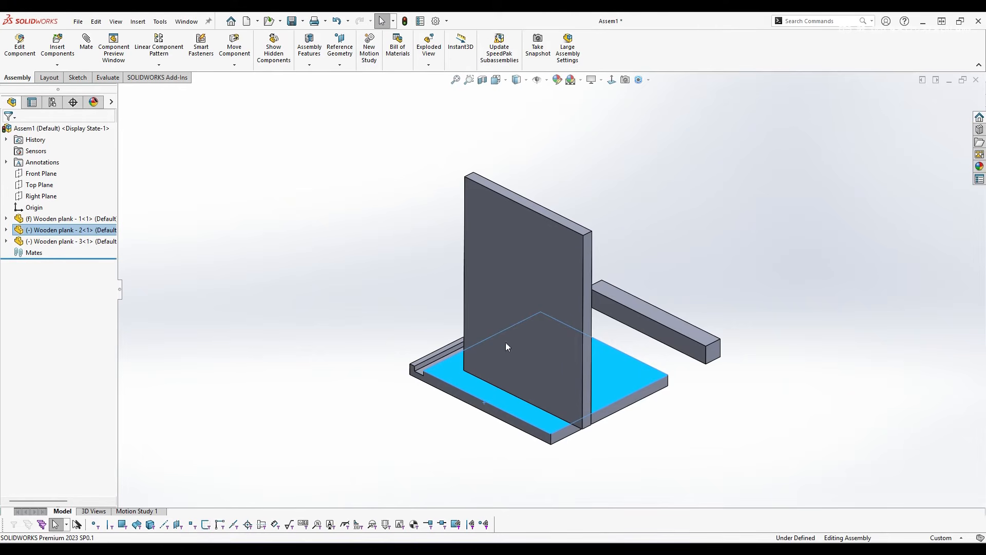
left_click(589, 137)
Step: Fix "Wooden plank - 2" in place and set "Wooden plank - 1" to float
left_click(534, 264)
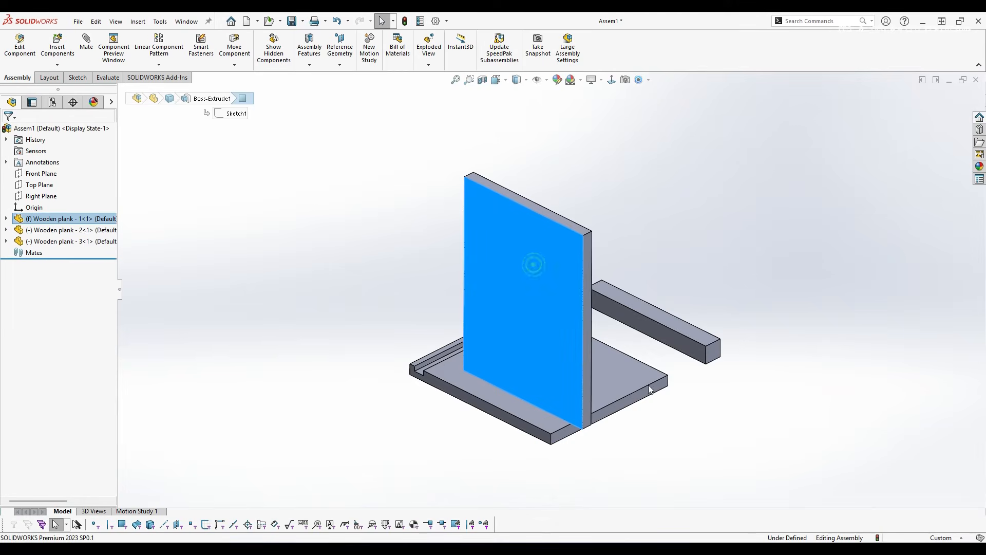
right_click(615, 372)
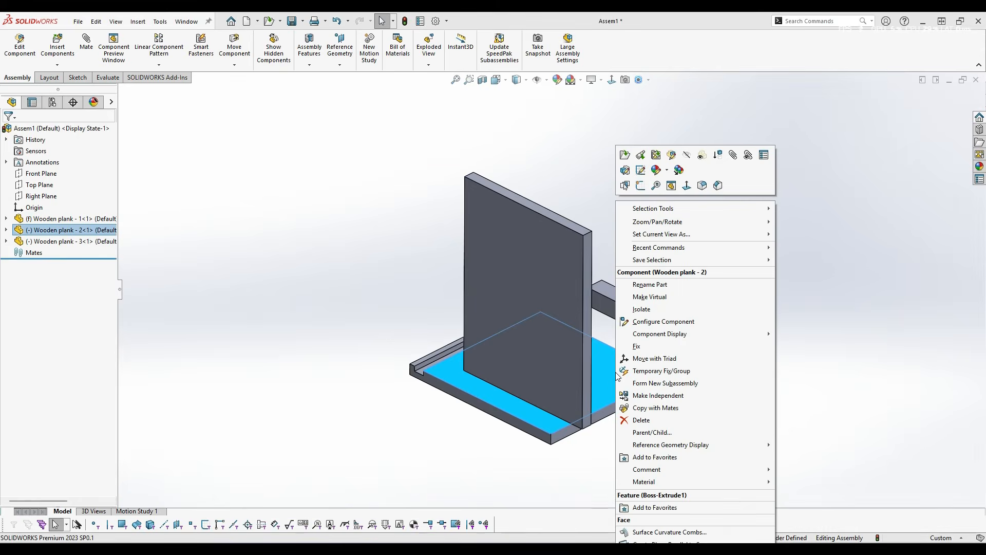
left_click(700, 352)
left_click(527, 245)
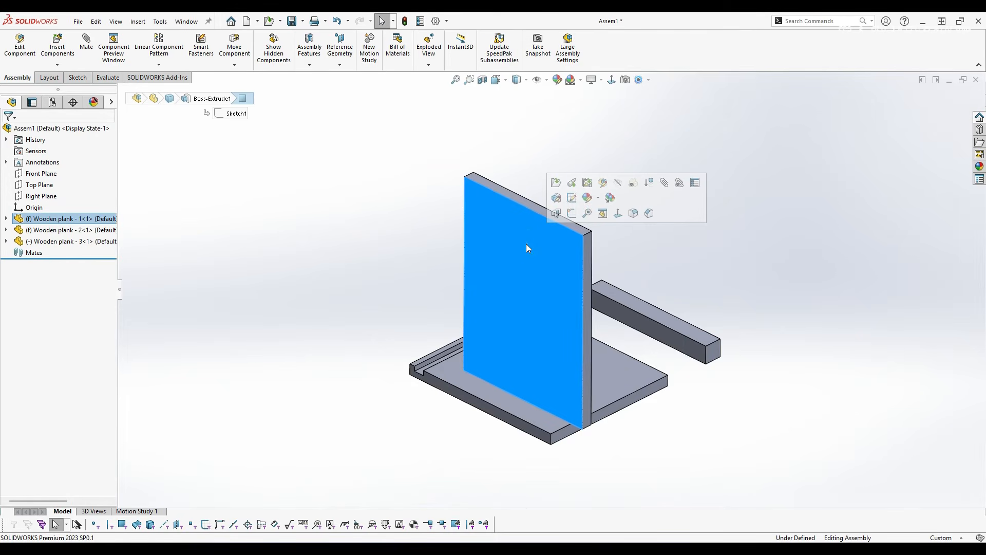
right_click(526, 245)
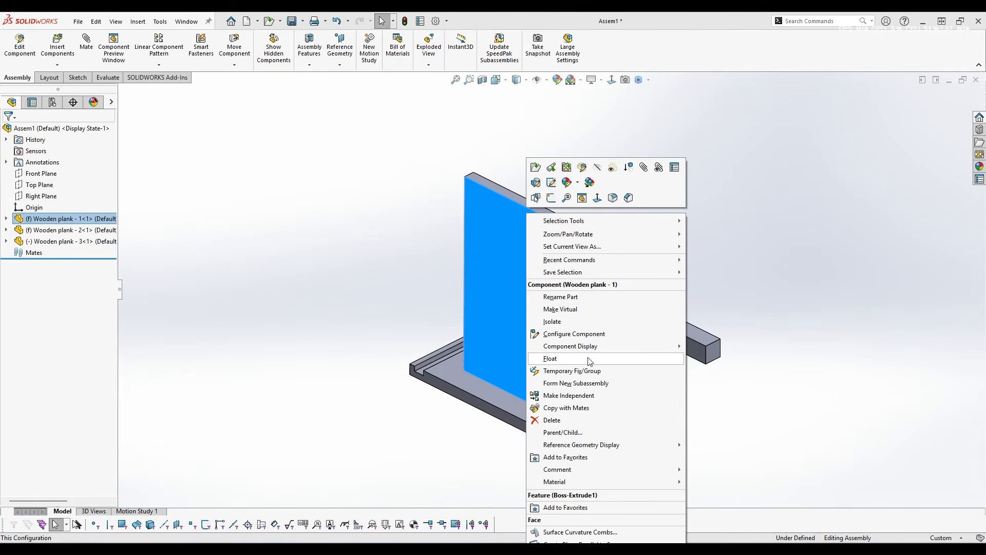
left_click(666, 360)
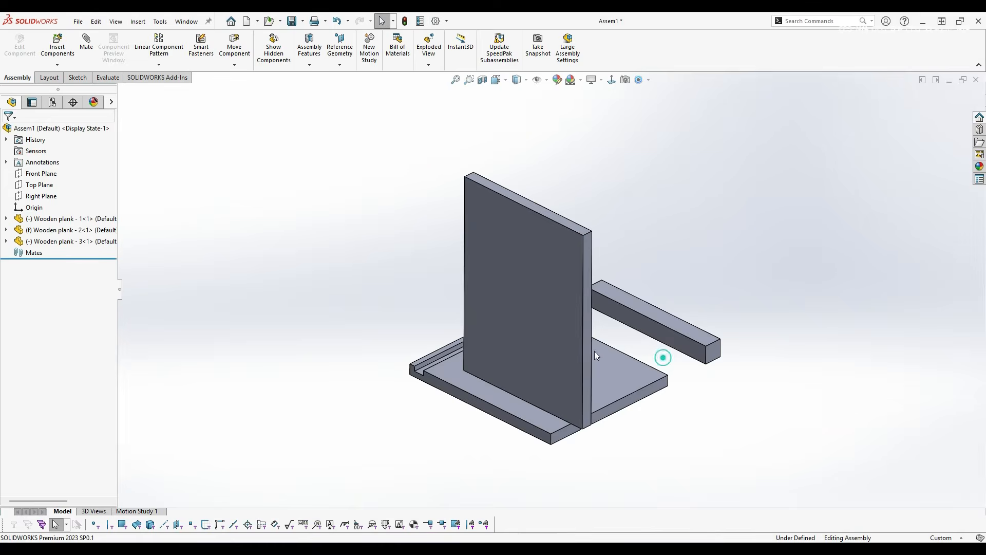
Step: Rotate the floating "Wooden plank - 1" freely and view the assembly from its front side
right_click_drag(571, 320, 489, 301)
middle_click_drag(549, 341, 534, 241)
left_click(497, 82)
left_click(510, 124)
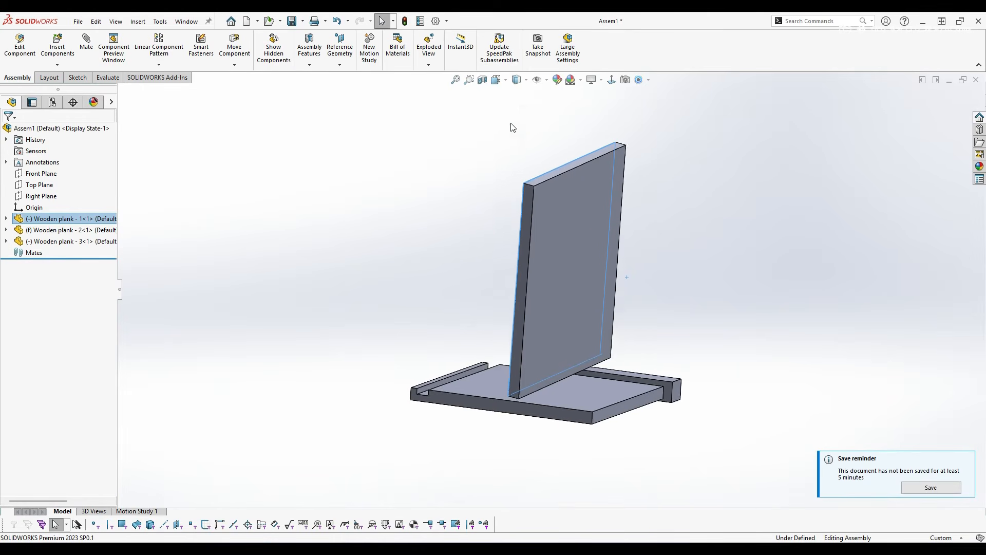
scroll(632, 247, "up", 1)
middle_click_drag(632, 247, 601, 280)
left_click(763, 254)
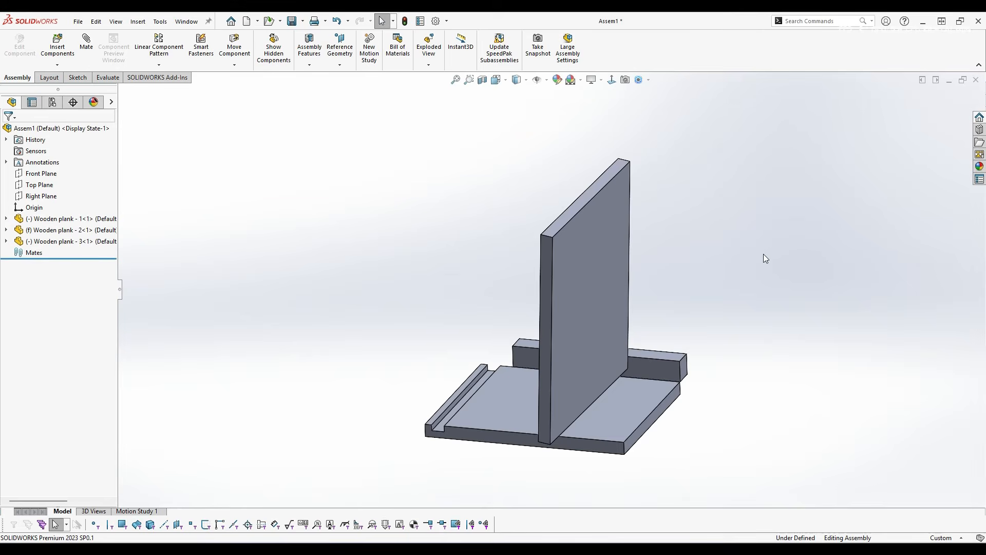
Step: Save the assembly as "Bookend-assembly" in the Youtube channel folder
key("ctrl+s")
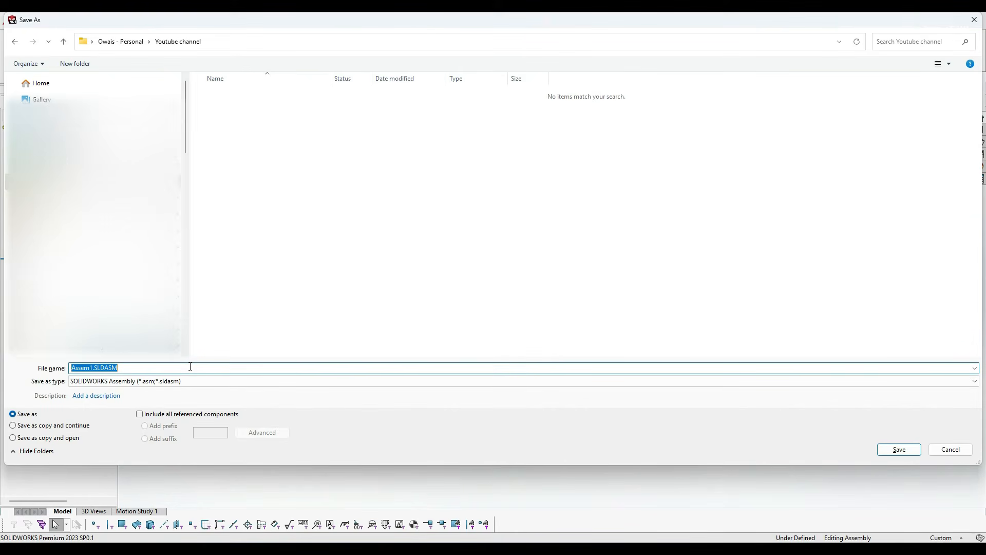
type("Bookend")
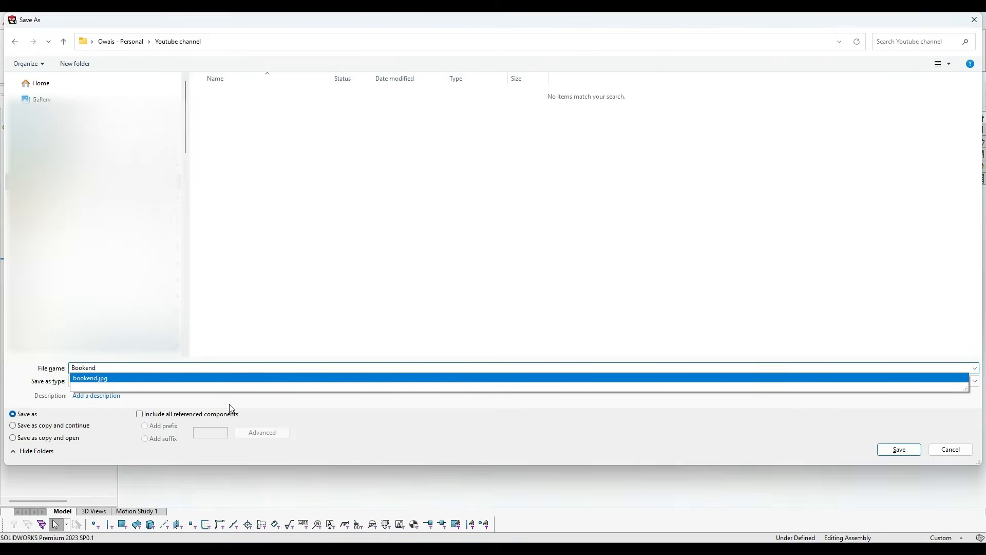
type("-assembly")
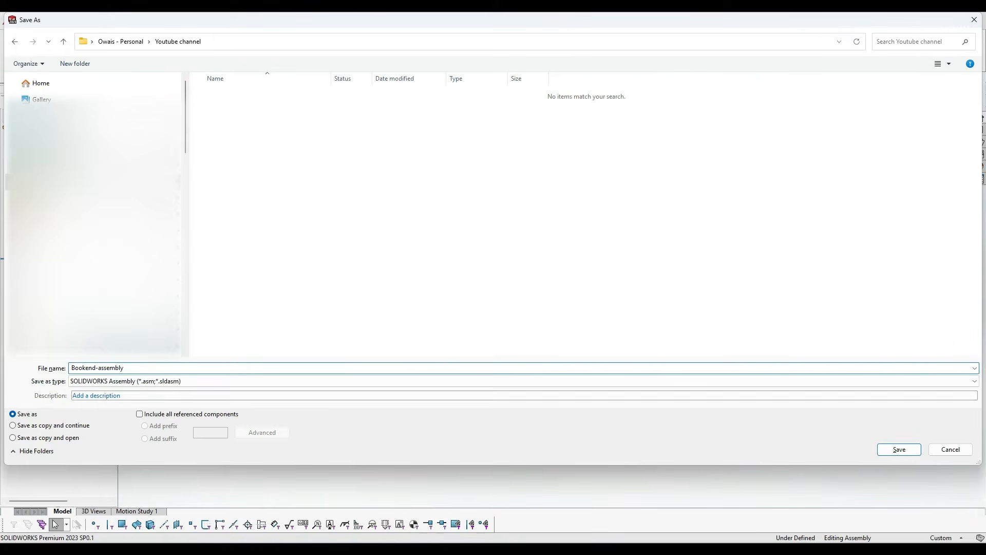
left_click(900, 450)
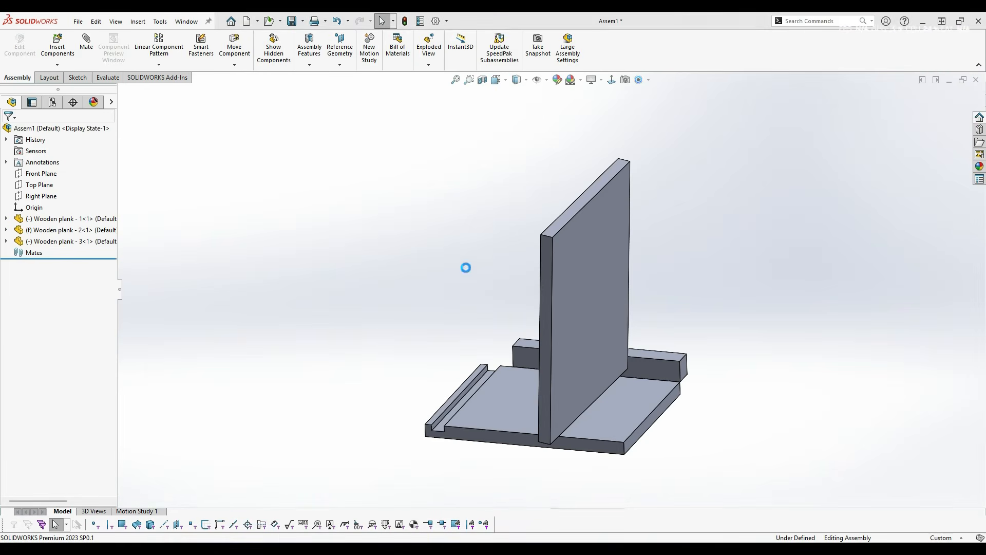
Step: Move "Wooden plank - 1" away from the base plank so its lower end and the groove are both accessible
left_click_drag(566, 334, 380, 249)
middle_click_drag(451, 331, 568, 340)
left_click(311, 339)
left_click(567, 340)
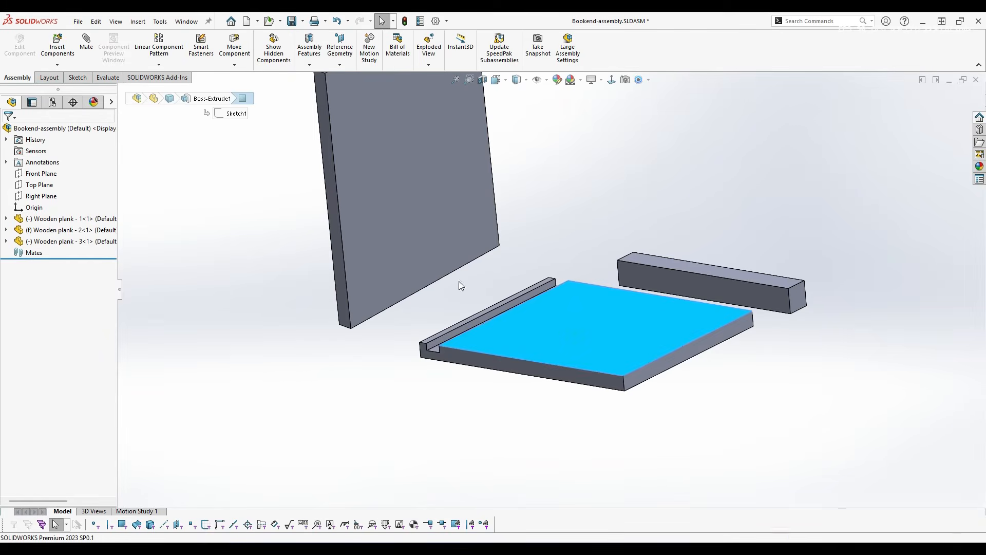
left_click(384, 220)
middle_click_drag(398, 306, 414, 341)
scroll(368, 342, "down", 3)
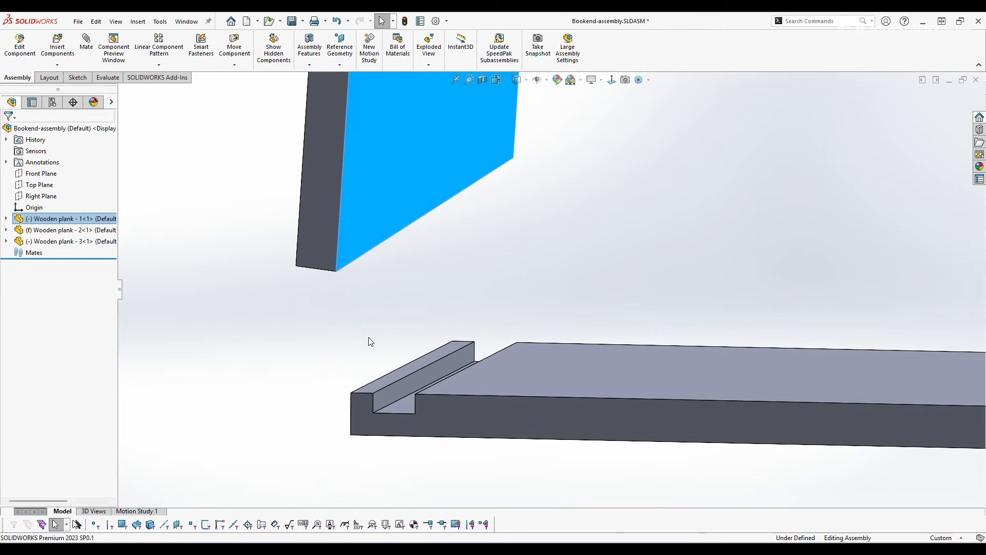
left_click(370, 333)
middle_click_drag(399, 408, 385, 171)
left_click(403, 122)
middle_click_drag(404, 121, 469, 273)
scroll(469, 272, "down", 3)
left_click(473, 277, "ctrl")
left_click(341, 314)
Step: Add a Coincident mate between the bottom end face of "Wooden plank - 1" and the groove floor of "Wooden plank - 2"
middle_click_drag(341, 313, 480, 144)
scroll(480, 148, "down", 2)
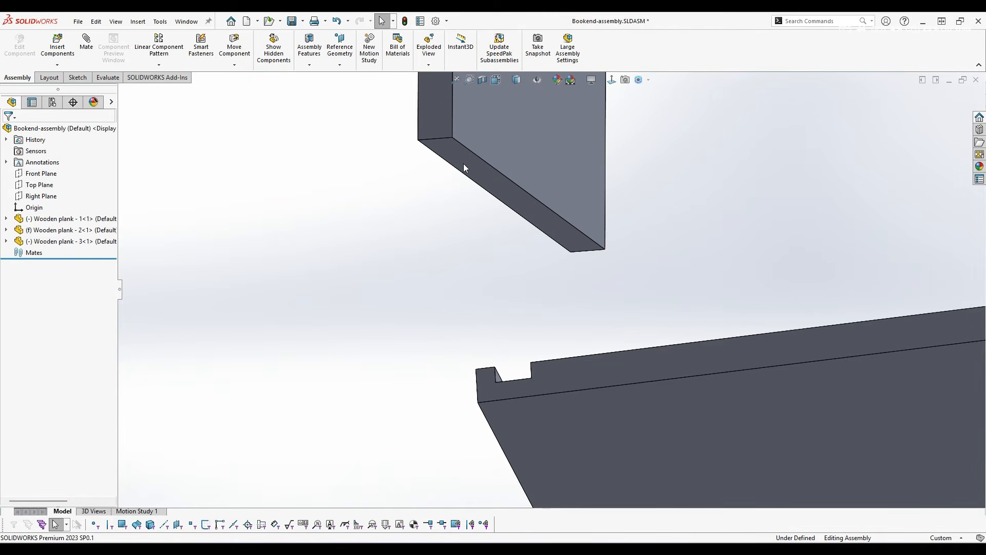
left_click(463, 163)
middle_click_drag(536, 248, 533, 353)
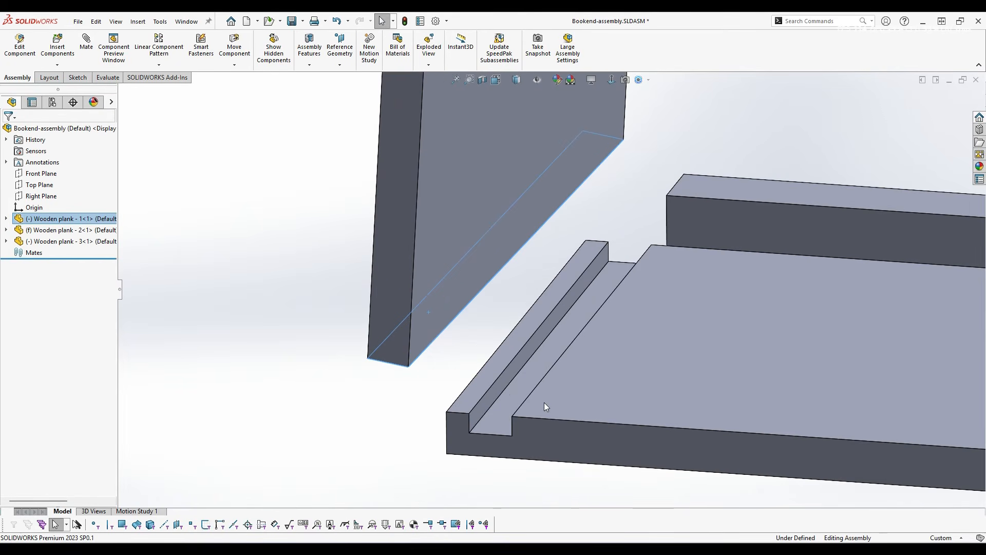
left_click(502, 424, "ctrl")
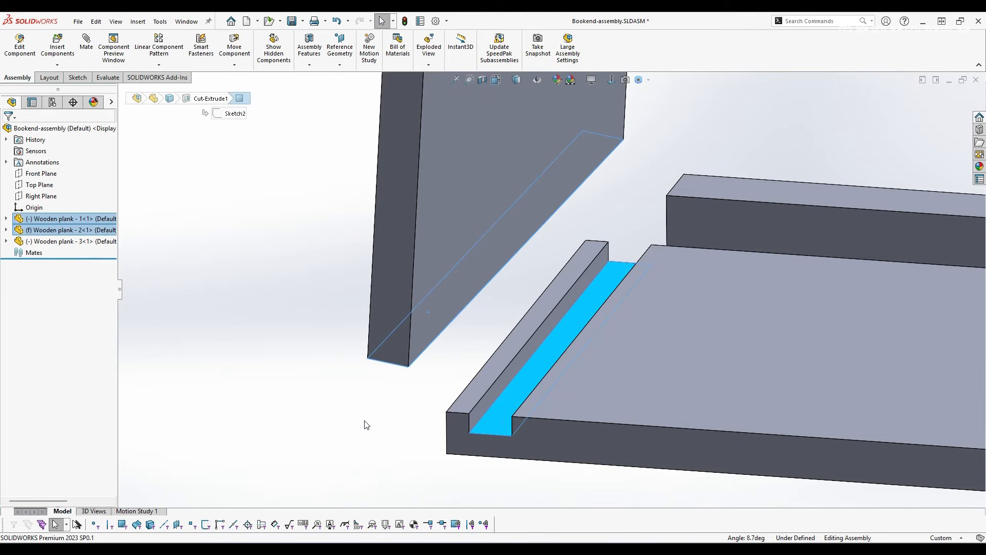
left_click(92, 53)
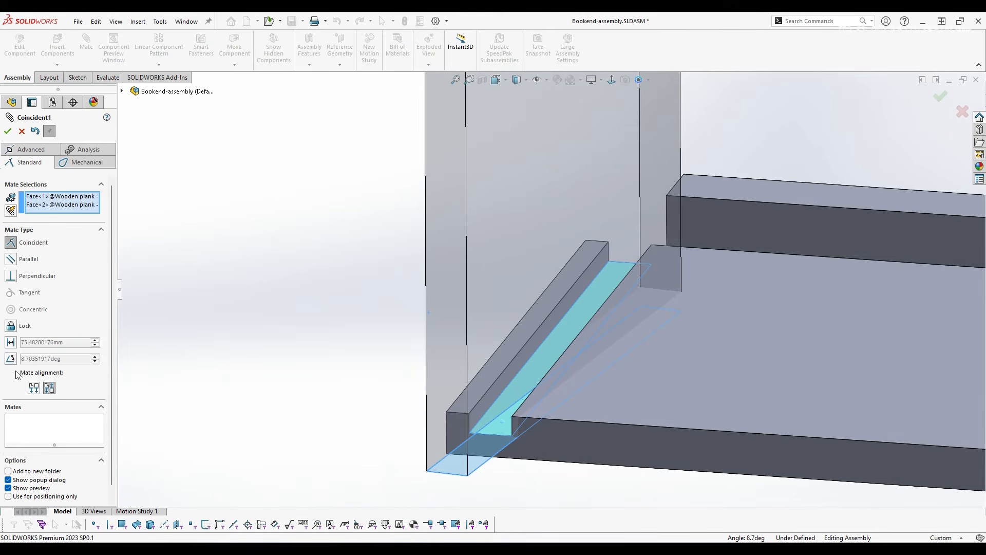
left_click(11, 243)
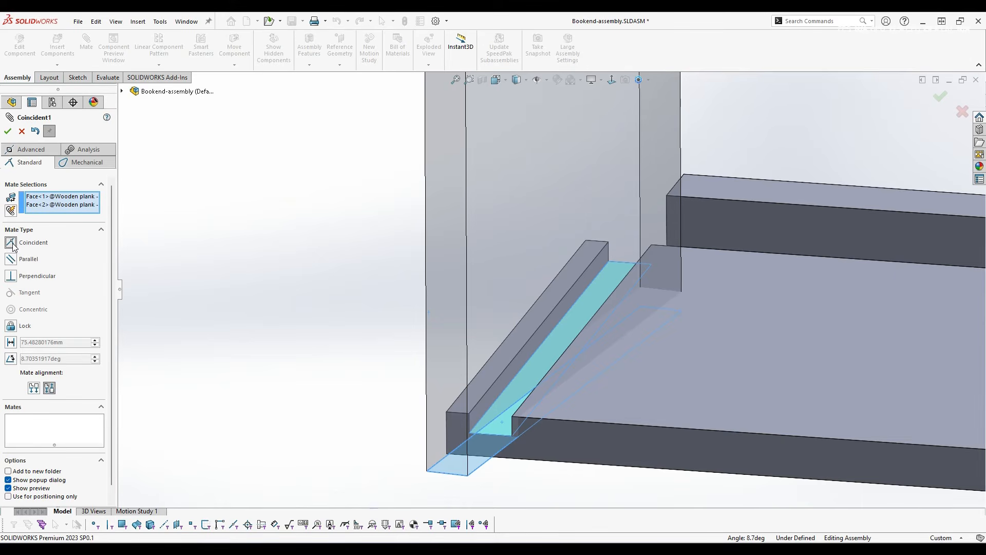
left_click(8, 133)
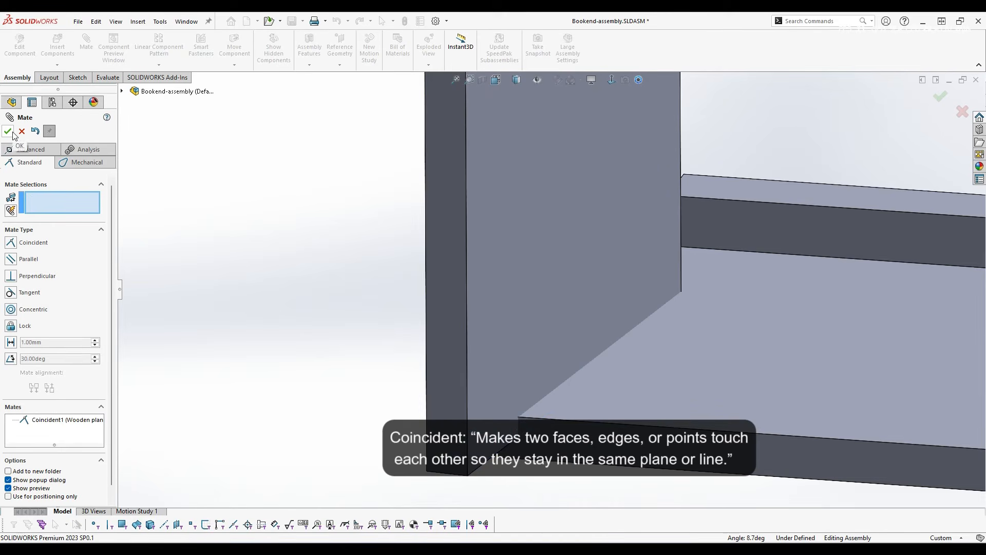
left_click(8, 132)
Step: Test the remaining freedom of "Wooden plank - 1" by sliding it sideways, including in the front view
scroll(368, 307, "up", 6)
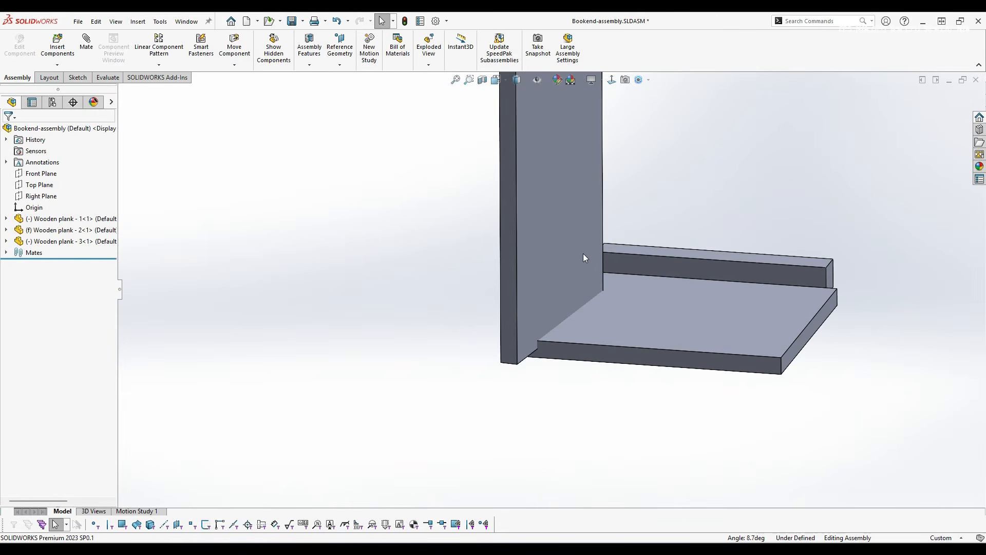
left_click(480, 230)
left_click_drag(481, 234, 513, 218)
key("Escape")
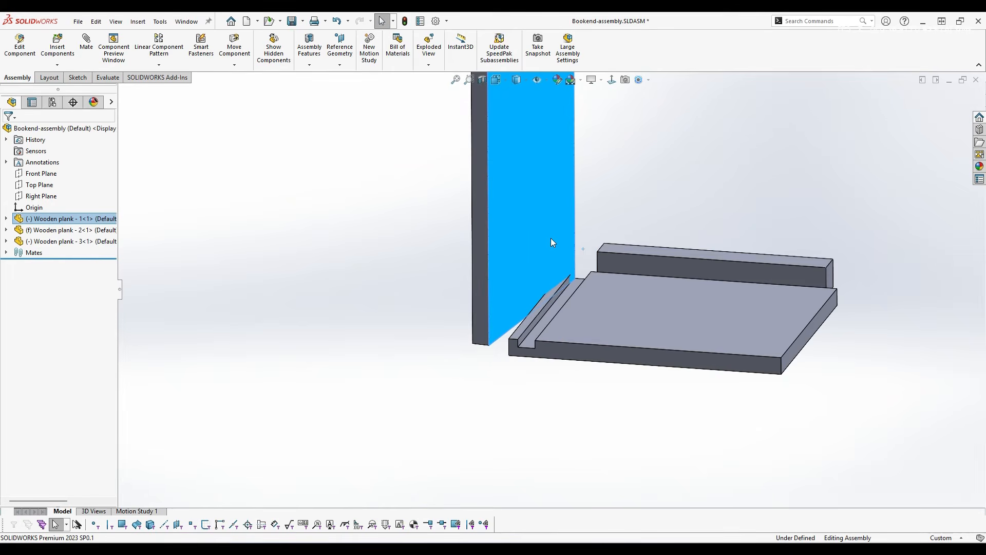
left_click(496, 80)
left_click(511, 109)
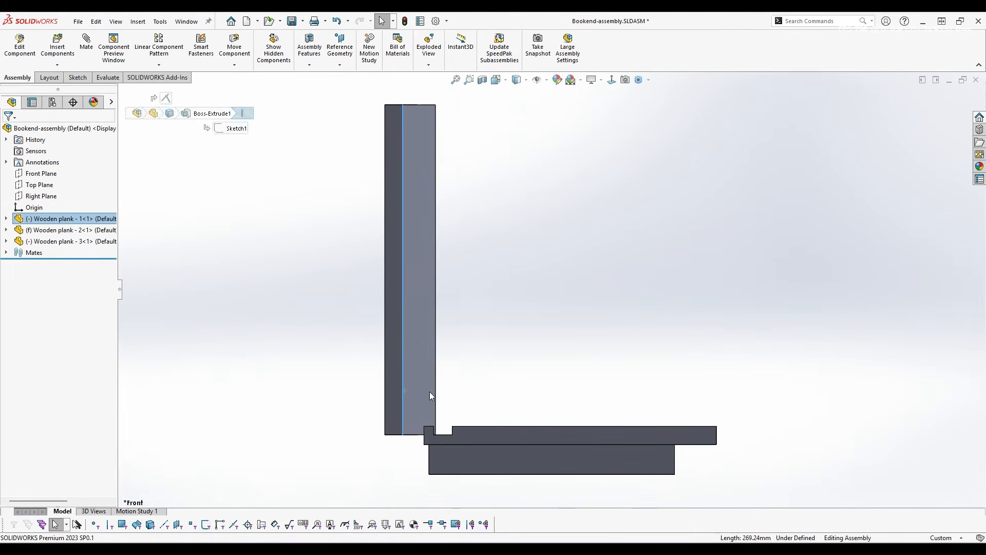
left_click_drag(404, 391, 464, 365)
key("Escape")
Step: Slide "Wooden plank - 1" clear of the base plank to expose the groove's side walls
middle_click_drag(586, 339, 576, 379)
scroll(474, 449, "down", 5)
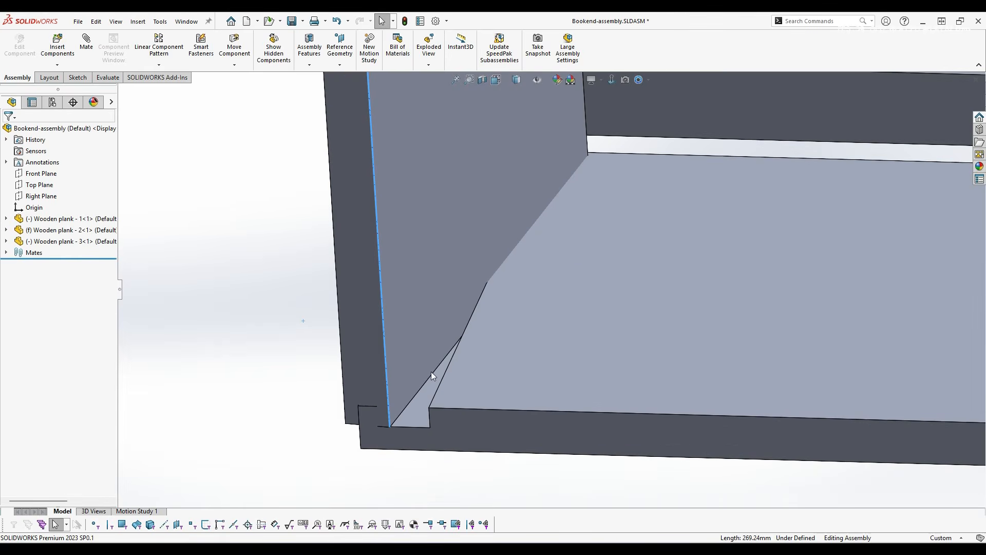
left_click(417, 426)
middle_click_drag(412, 417, 368, 417)
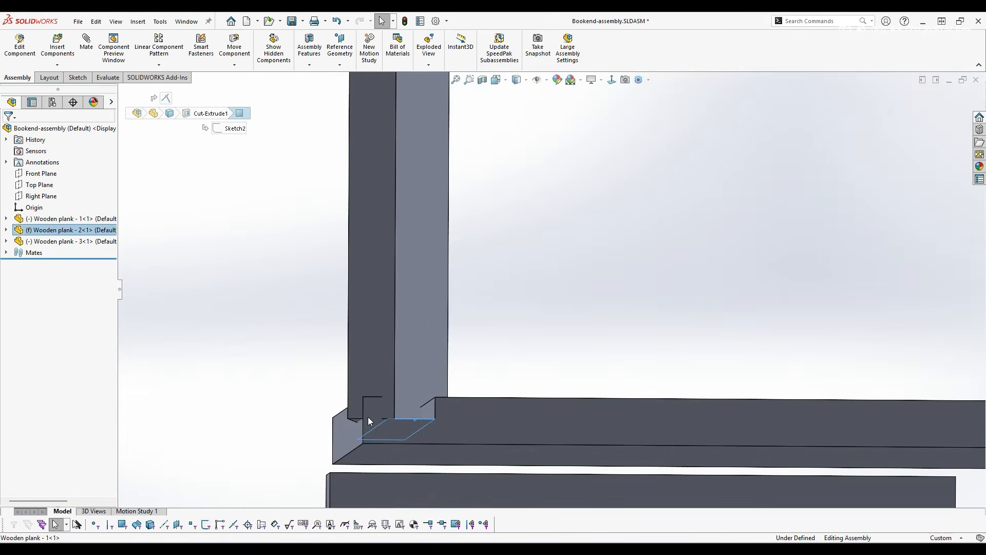
middle_click_drag(418, 352, 465, 387)
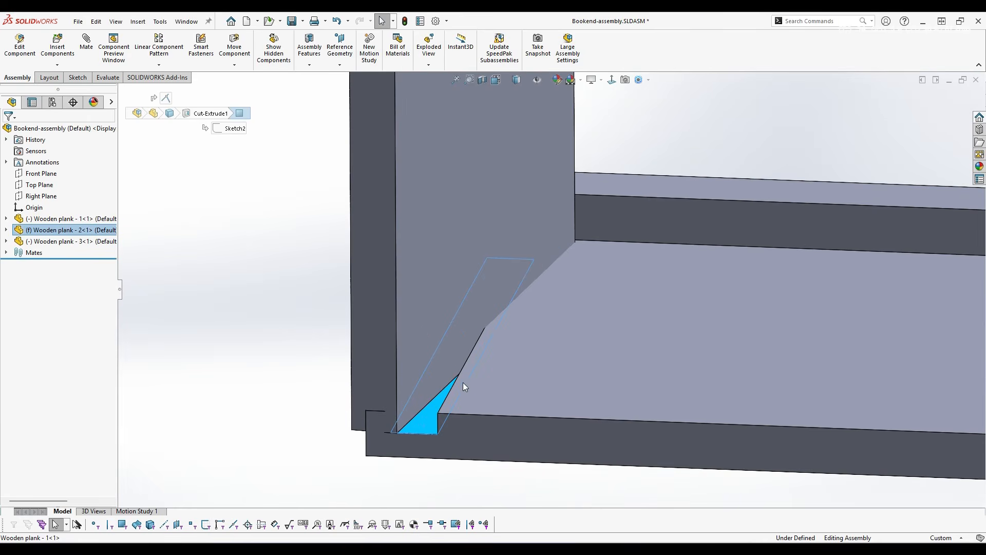
middle_click_drag(390, 307, 220, 310)
scroll(418, 405, "down", 5)
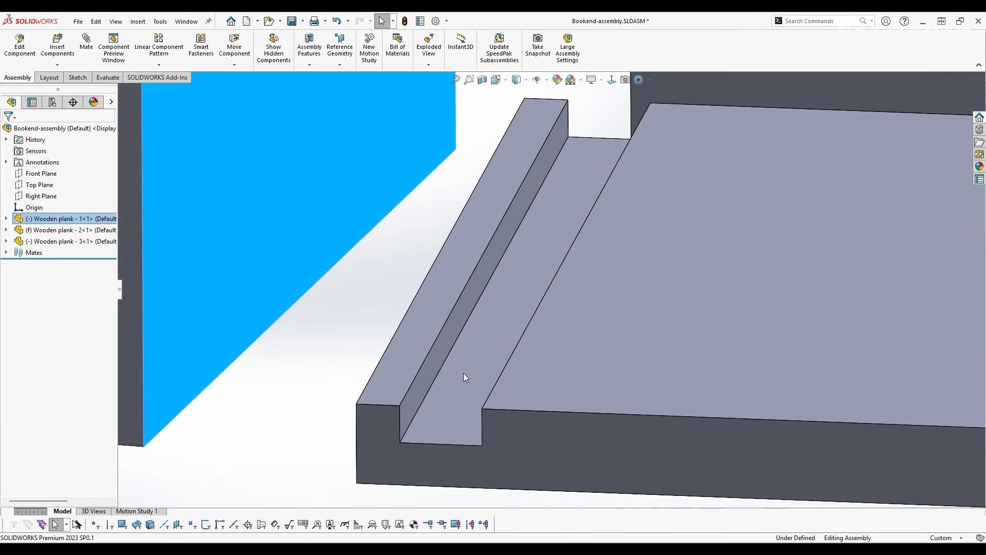
Step: Add a Coincident mate between the outer broad face of "Wooden plank - 1" and the groove's outer side wall on "Wooden plank - 2"
left_click(396, 261)
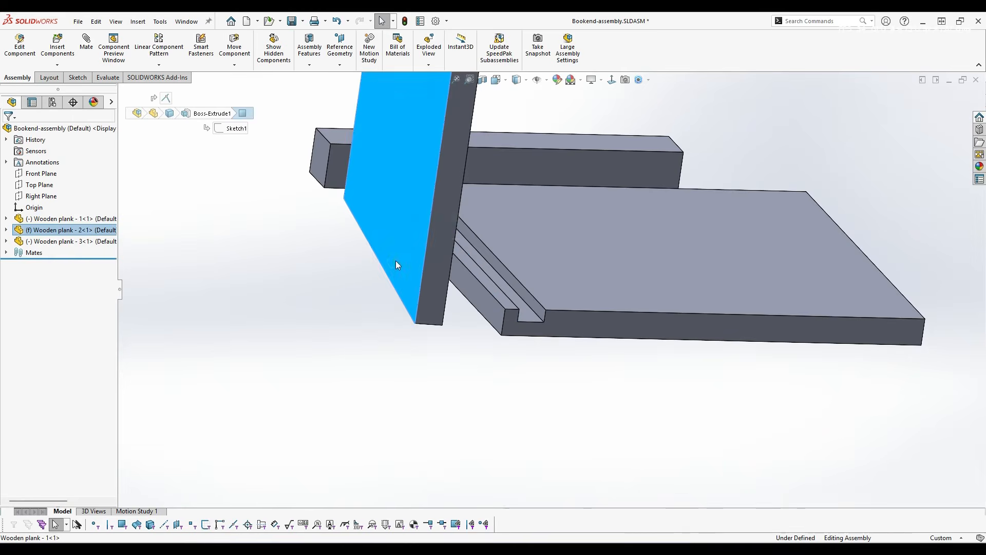
middle_click_drag(450, 298, 401, 288)
scroll(449, 304, "down", 4)
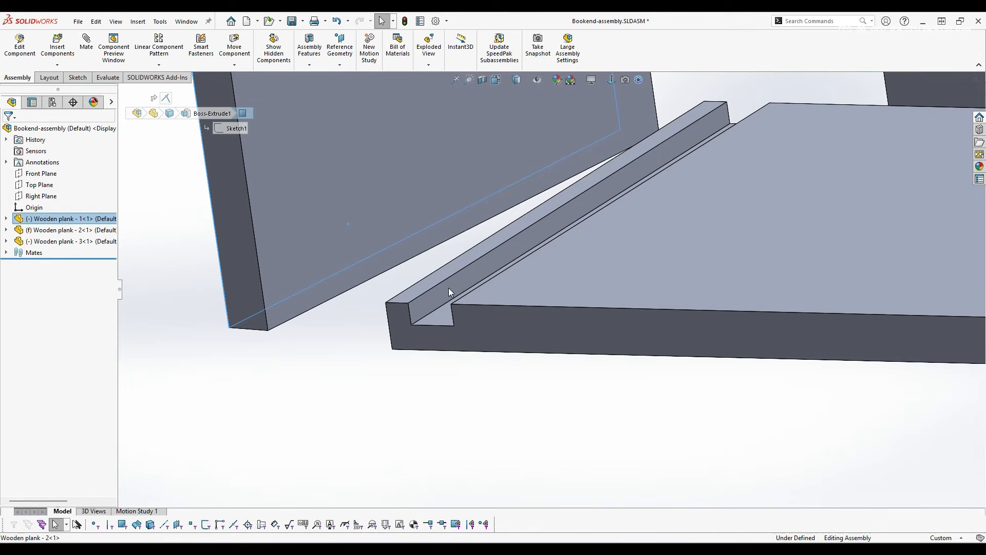
middle_click_drag(419, 291, 217, 370)
left_click(222, 395)
left_click(206, 262)
middle_click_drag(368, 365, 422, 328)
left_click(414, 308, "ctrl")
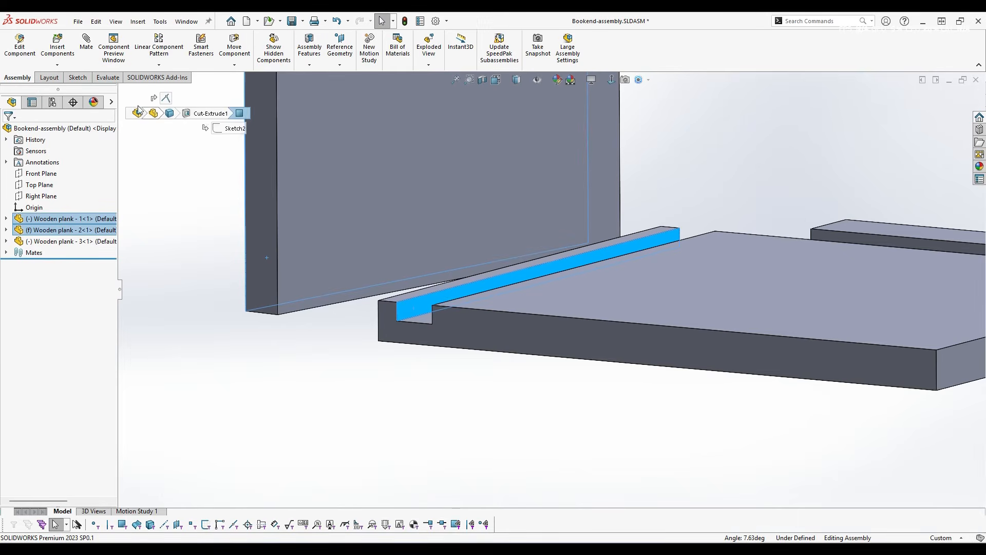
left_click(87, 48)
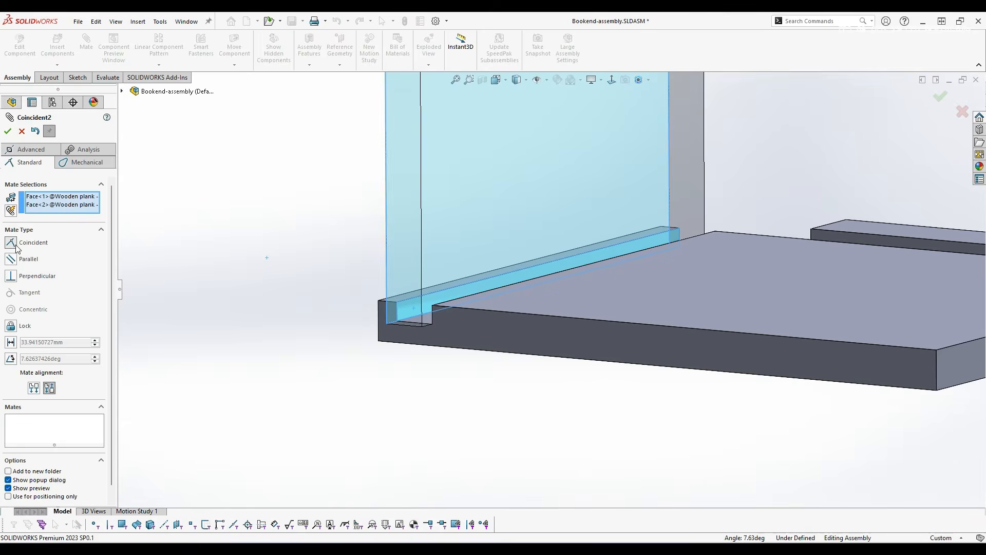
left_click(7, 131)
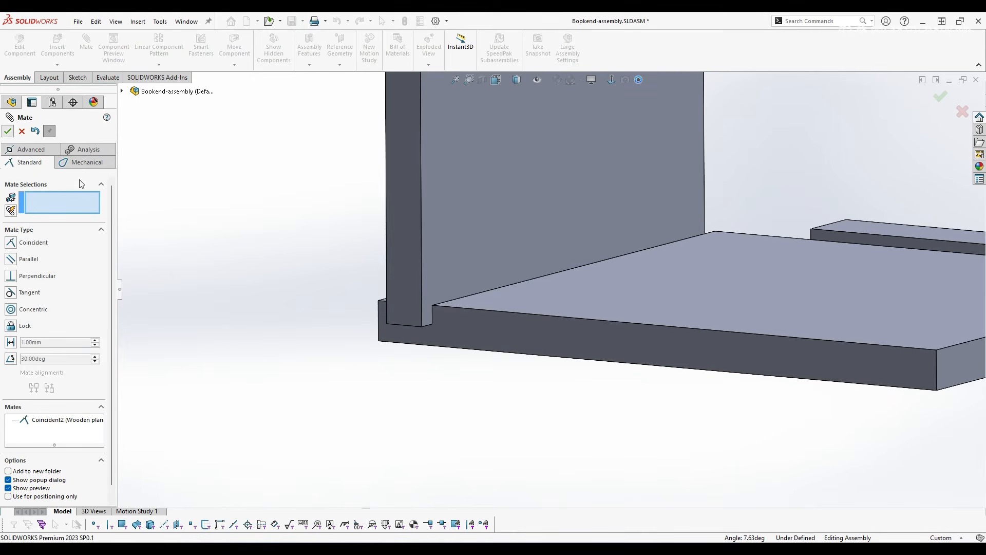
key("Escape")
Step: Test the remaining freedom of "Wooden plank - 1" by sliding it out along the groove and back
scroll(603, 371, "up", 4)
left_click_drag(522, 250, 445, 320)
middle_click_drag(517, 280, 518, 302)
scroll(621, 239, "down", 1)
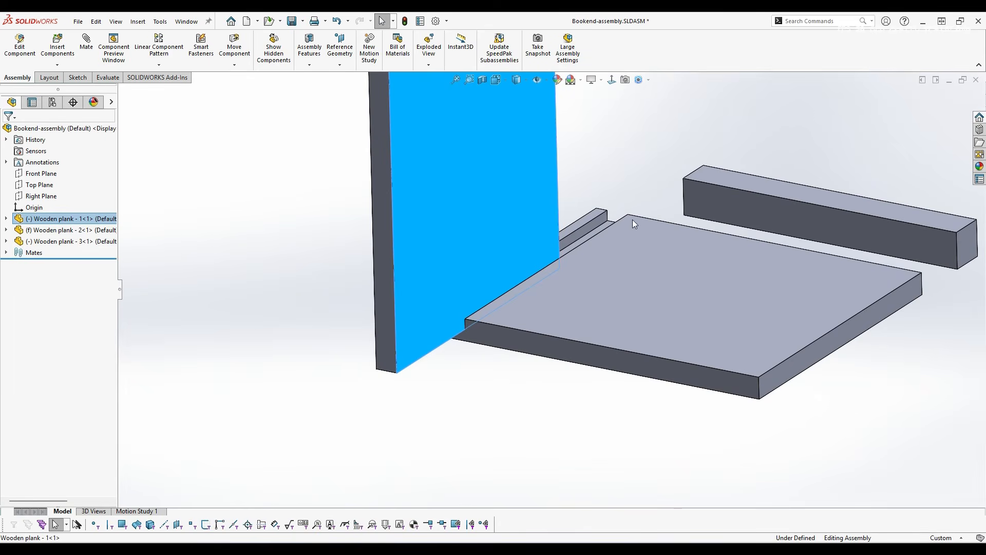
left_click_drag(487, 228, 615, 207)
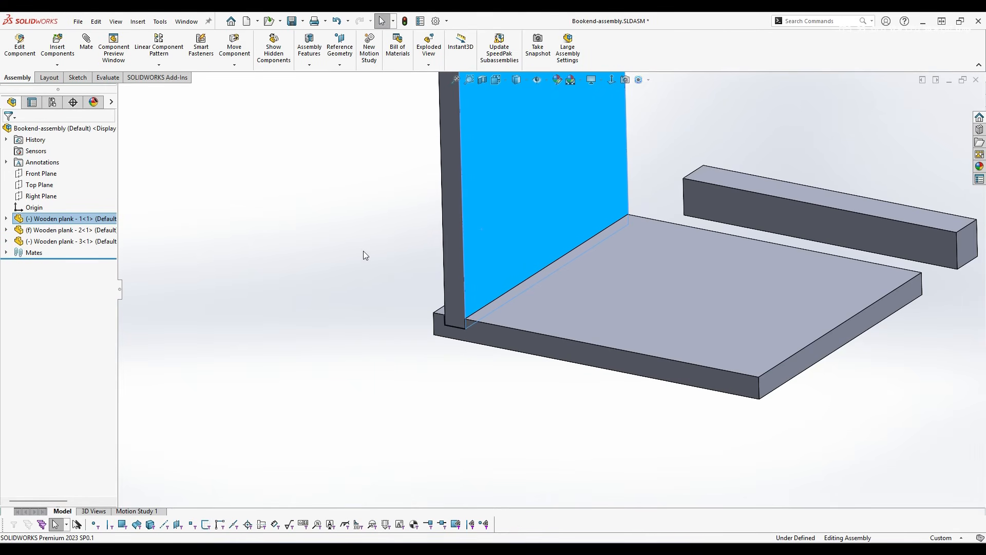
Step: Add a Coincident mate between the front narrow face of "Wooden plank - 1" and the front edge face of "Wooden plank - 2"
left_click(365, 255)
scroll(462, 329, "down", 5)
left_click(486, 304)
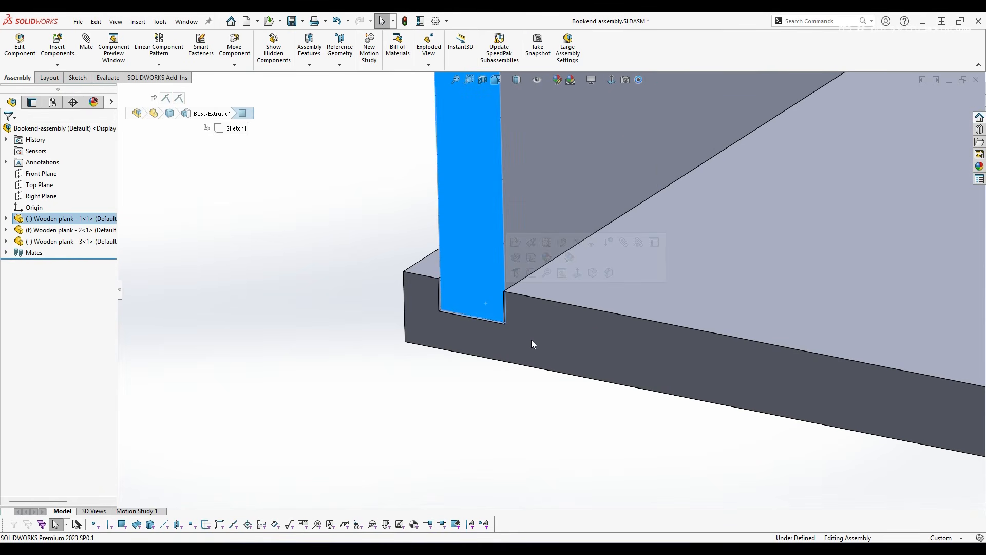
left_click(532, 340, "ctrl")
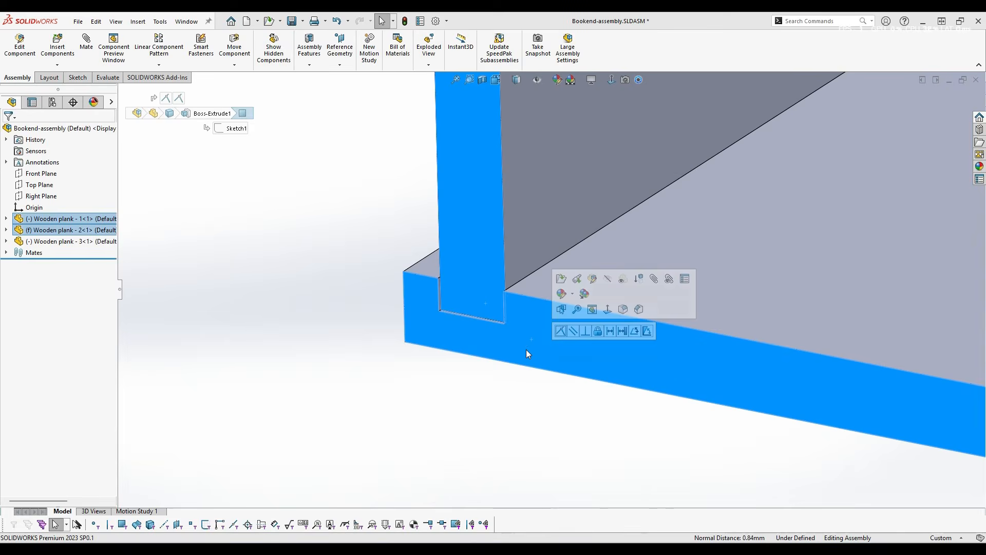
left_click(461, 392)
left_click(470, 302)
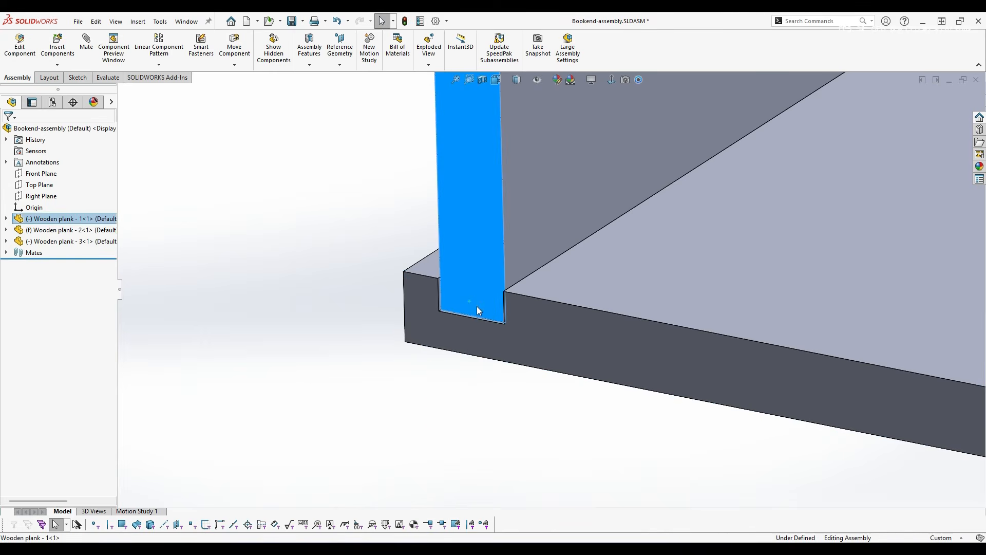
left_click(529, 343, "ctrl")
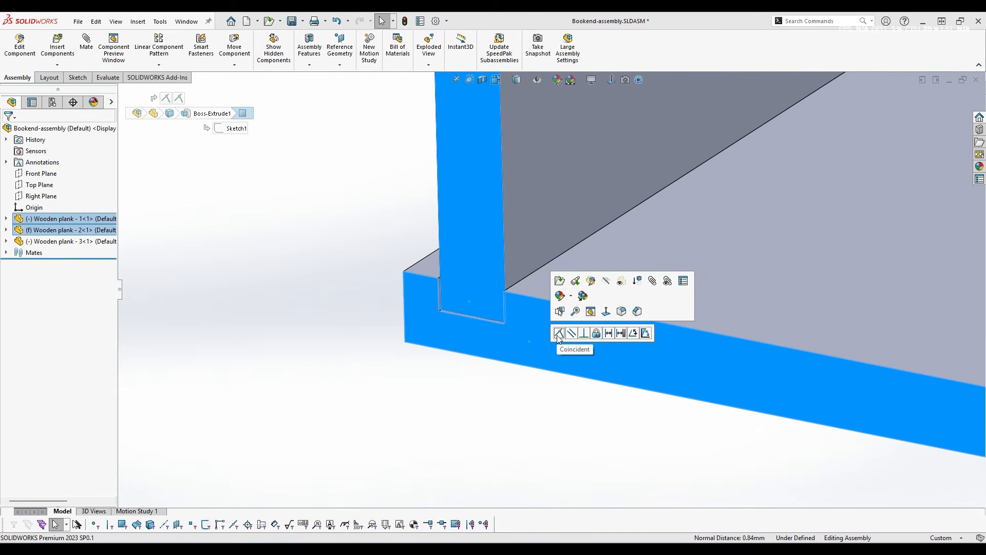
left_click(559, 334)
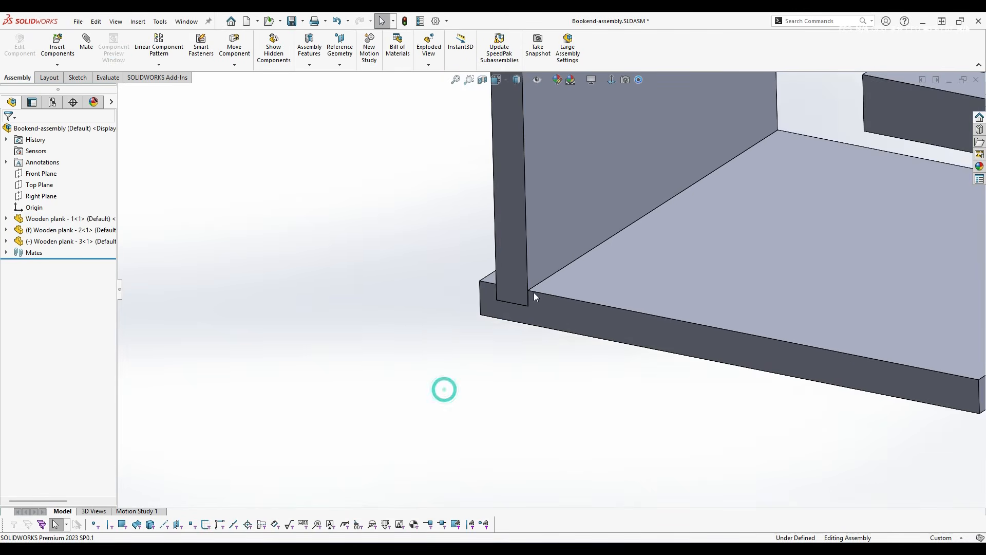
Step: Check that "Wooden plank - 1" is fully constrained by trying to move it in several directions
left_click_drag(534, 293, 346, 204)
key("f")
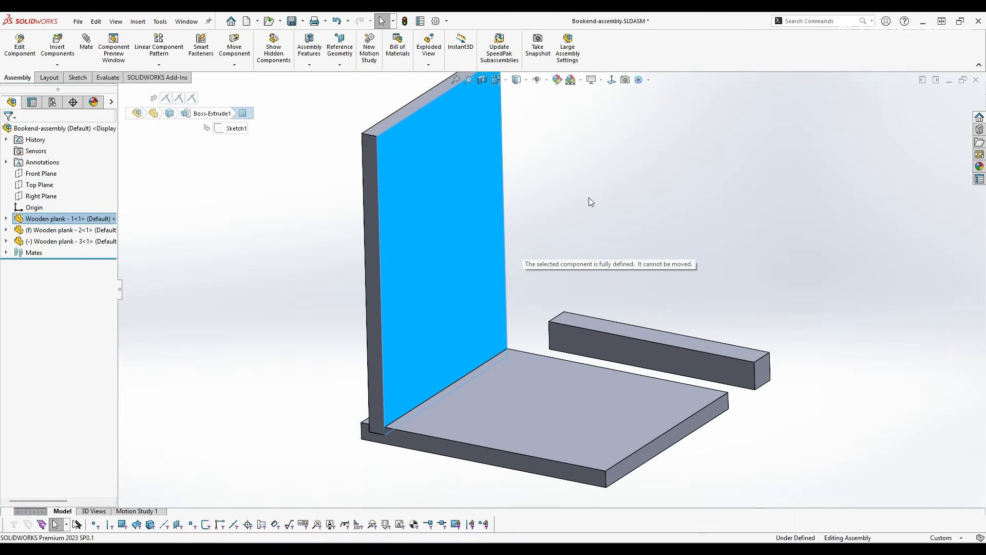
left_click(591, 201)
left_click_drag(420, 211, 489, 240)
middle_click_drag(594, 323, 546, 348)
left_click(410, 294)
scroll(525, 288, "down", 4)
scroll(529, 288, "up", 3)
left_click_drag(482, 227, 436, 267)
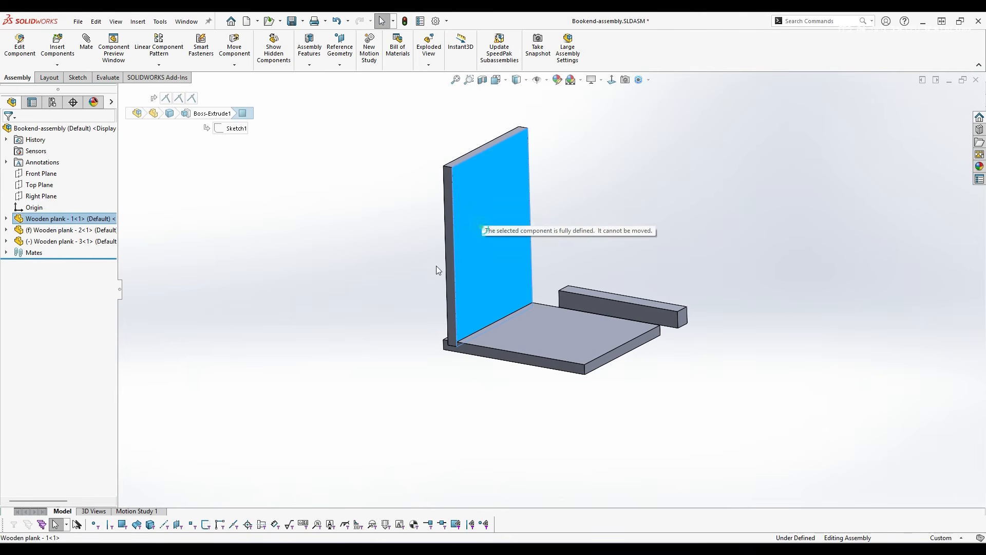
left_click_drag(497, 209, 441, 209)
left_click(322, 236)
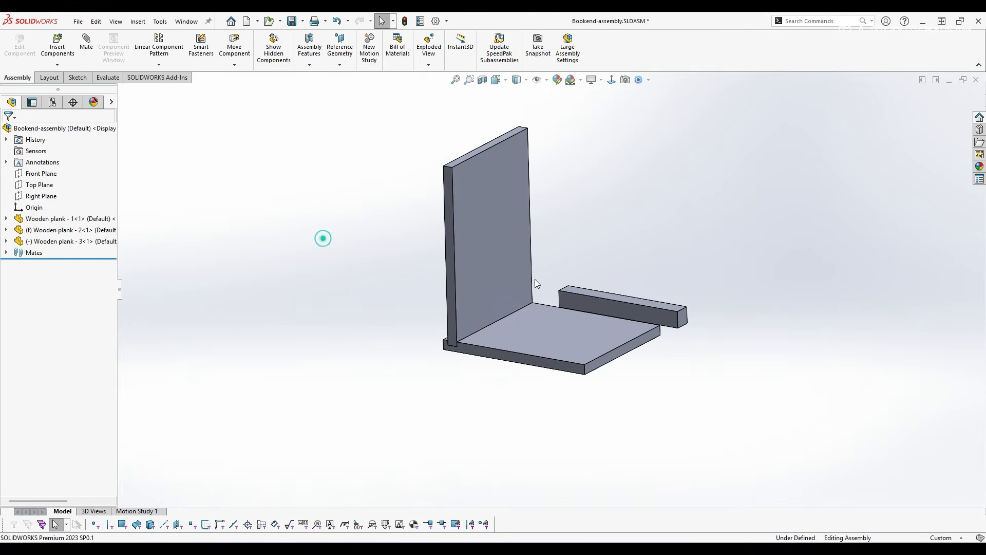
Step: Rotate "Wooden plank - 3" crosswise and move it clear of the base plank, beyond its ungrooved end
middle_click_drag(535, 279, 604, 397)
scroll(616, 391, "down", 3)
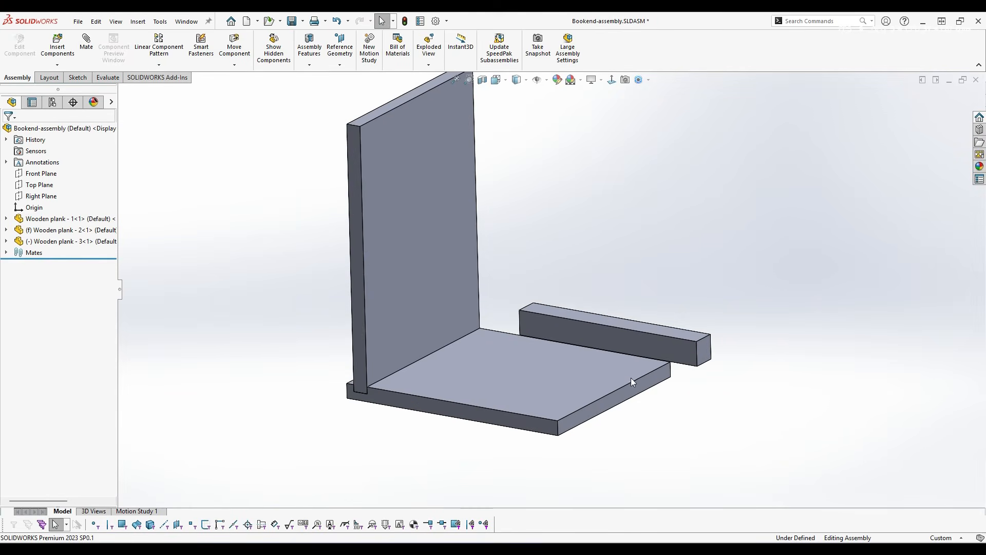
right_click_drag(641, 337, 739, 375)
scroll(611, 344, "up", 1)
left_click_drag(612, 331, 731, 355)
scroll(683, 372, "up", 3)
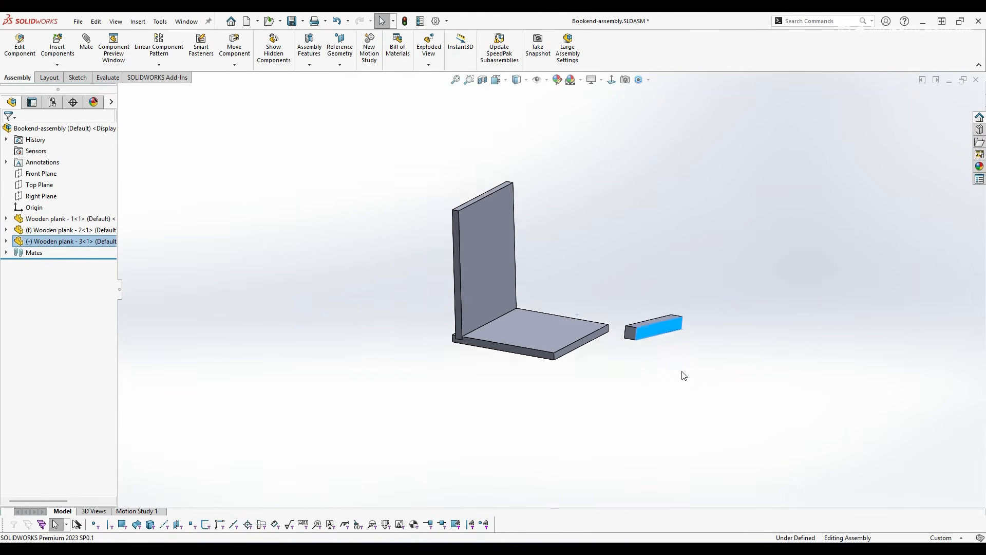
scroll(526, 313, "down", 4)
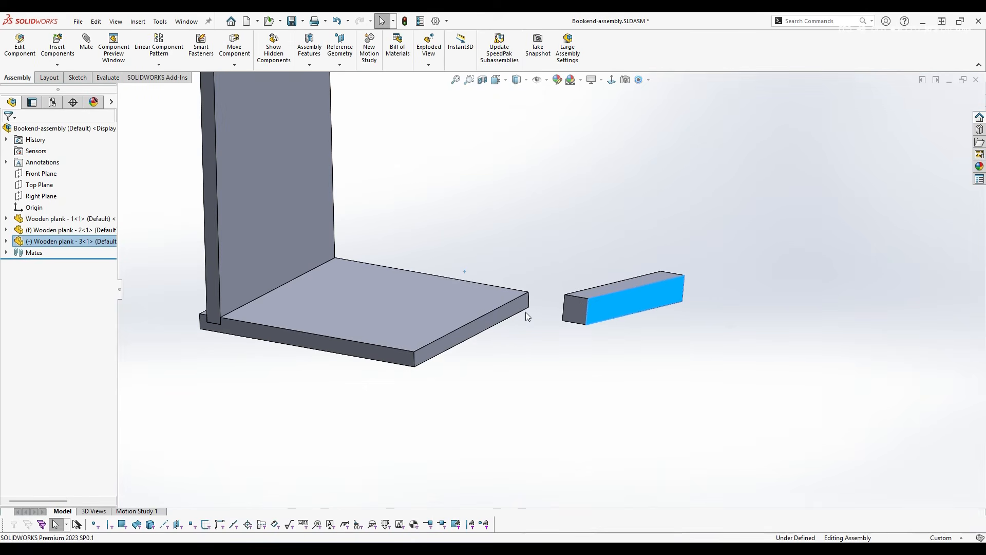
Step: Add a Coincident mate between the top face of "Wooden plank - 3" and the underside of "Wooden plank - 2"
left_click(594, 293)
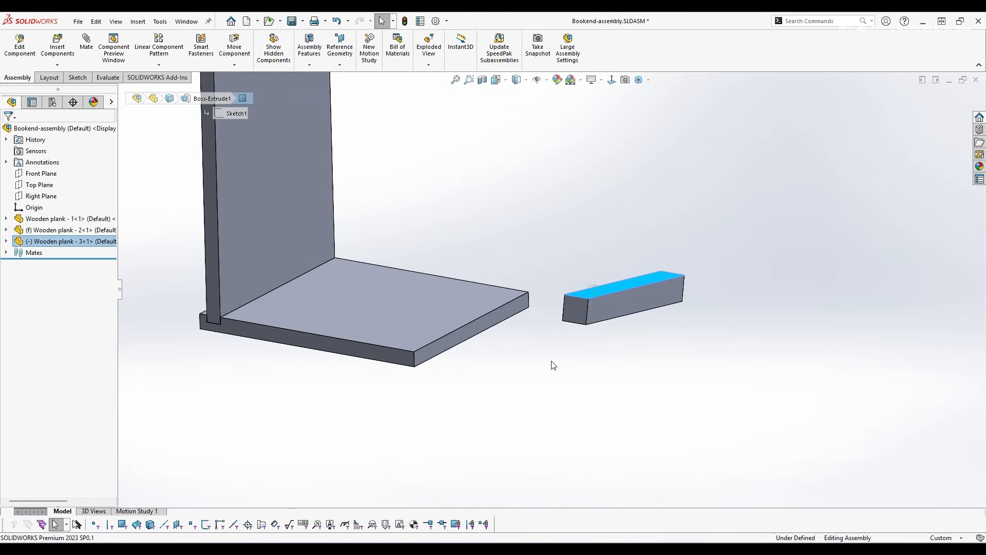
scroll(566, 401, "up", 2)
middle_click_drag(566, 401, 572, 302)
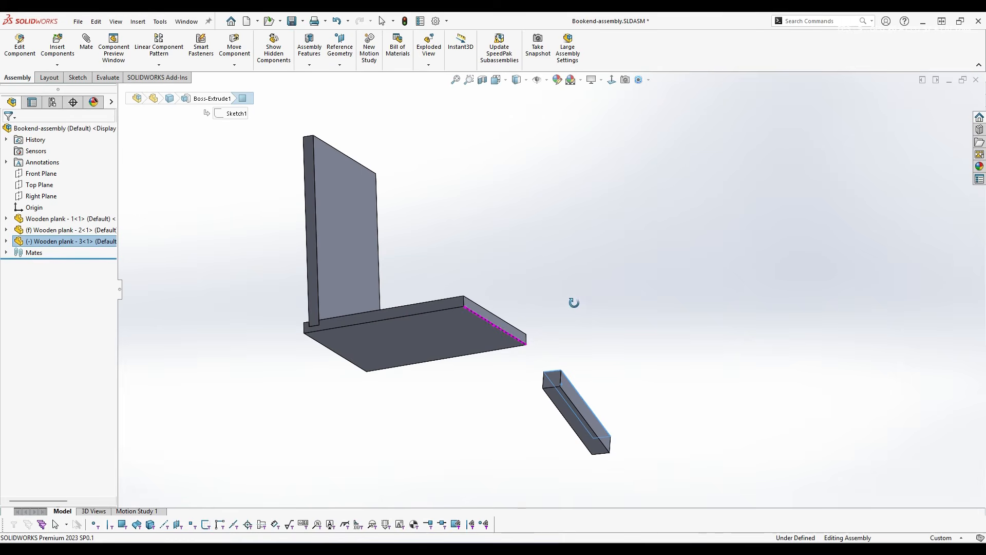
left_click(470, 317, "ctrl")
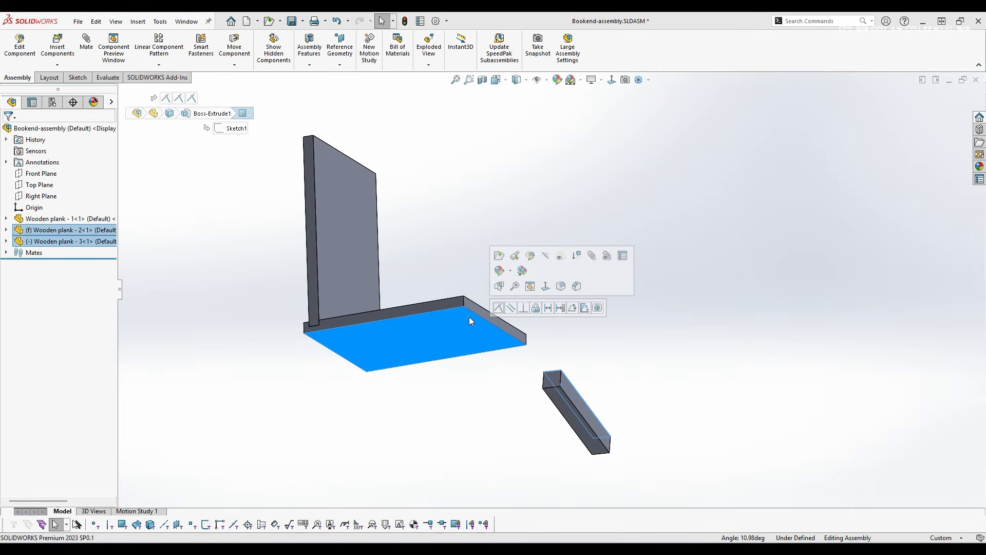
left_click(501, 310)
scroll(546, 399, "down", 3)
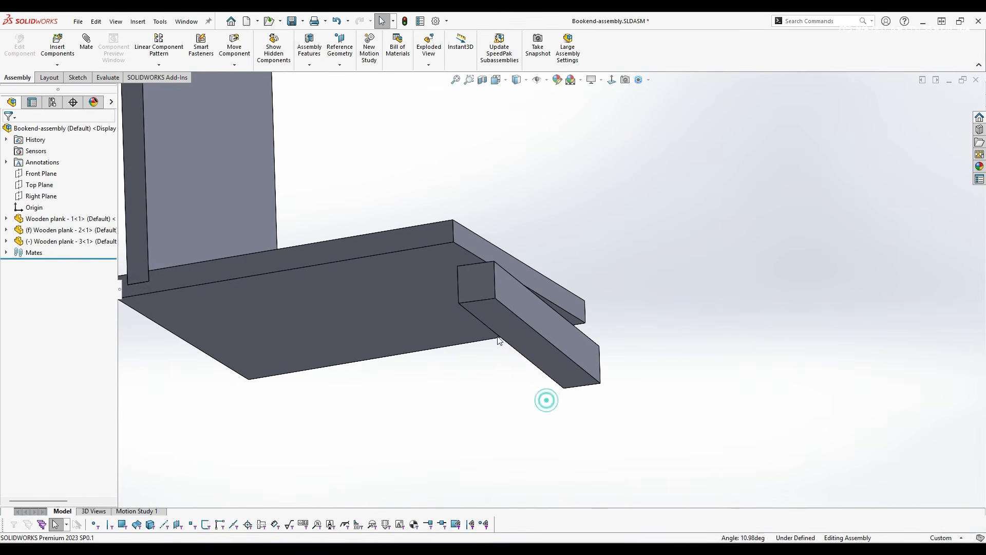
Step: Add a Coincident mate between the front end face of "Wooden plank - 3" and the front edge face of "Wooden plank - 2"
middle_click_drag(511, 300, 460, 322)
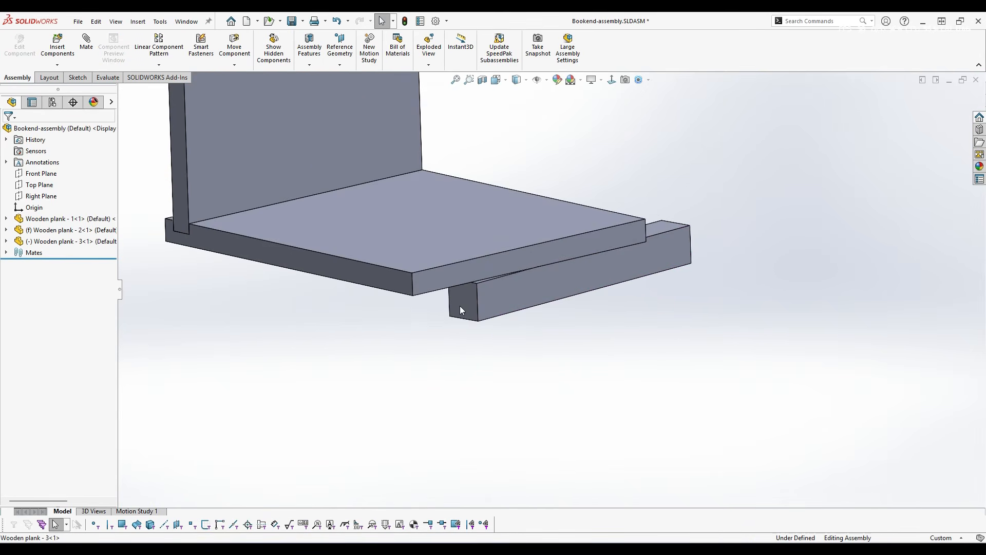
left_click(461, 306)
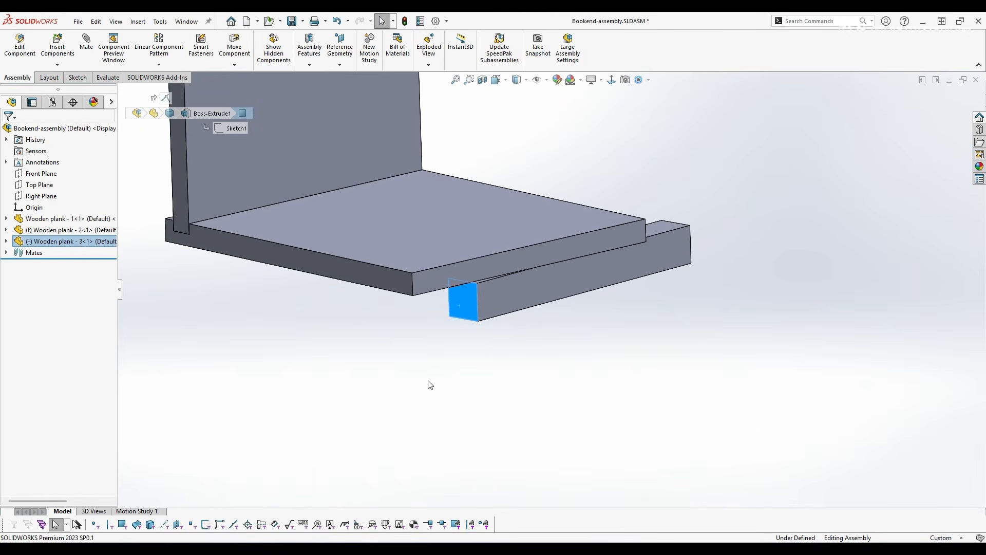
left_click(385, 280, "ctrl")
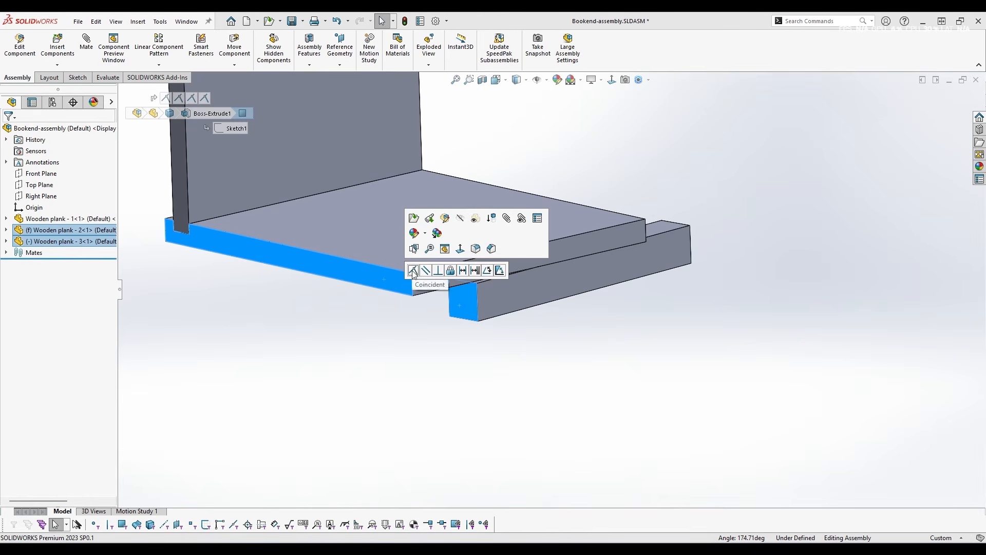
left_click(413, 271)
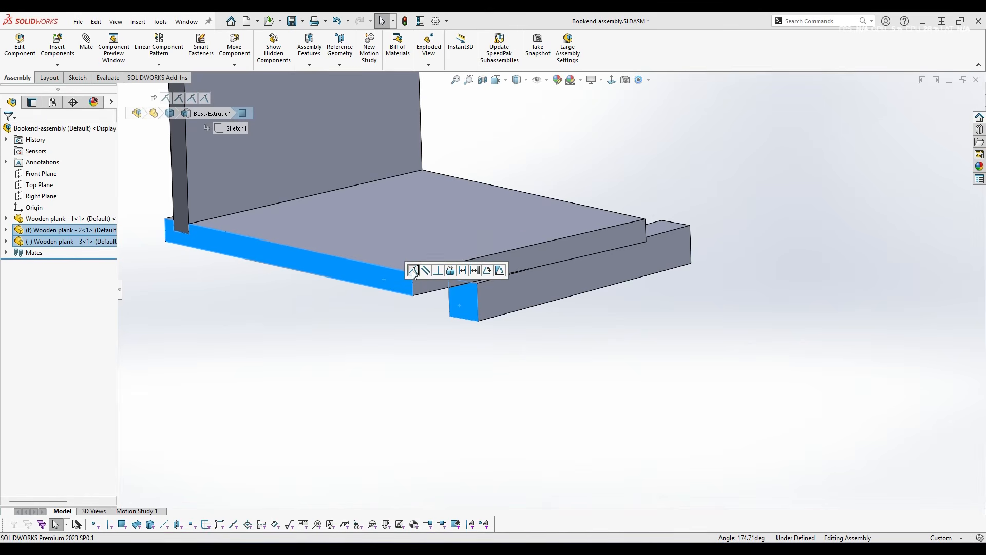
Step: Examine the offset between the ungrooved end face of "Wooden plank - 2" and the long outer face of "Wooden plank - 3"
left_click(575, 278)
middle_click_drag(511, 282, 538, 276)
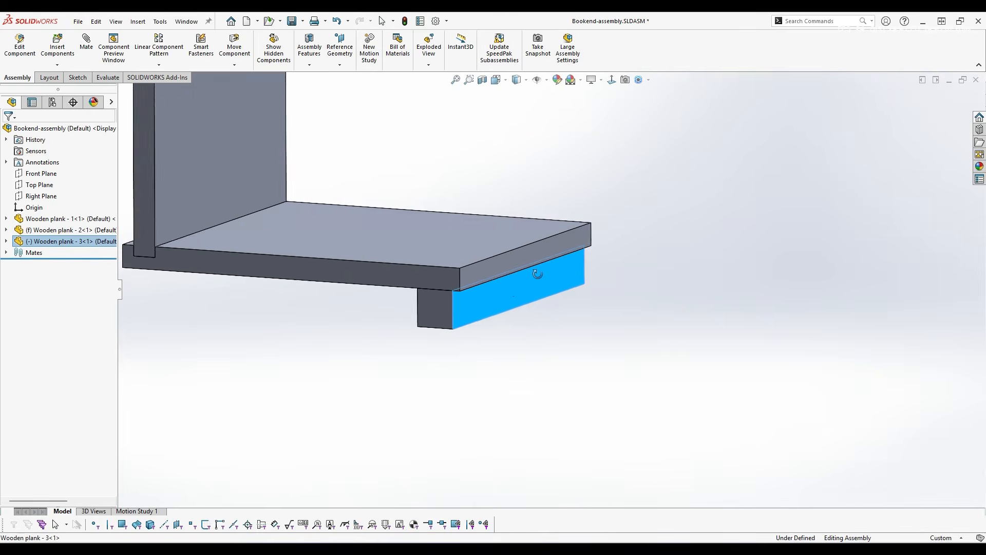
scroll(446, 292, "down", 3)
left_click(512, 261)
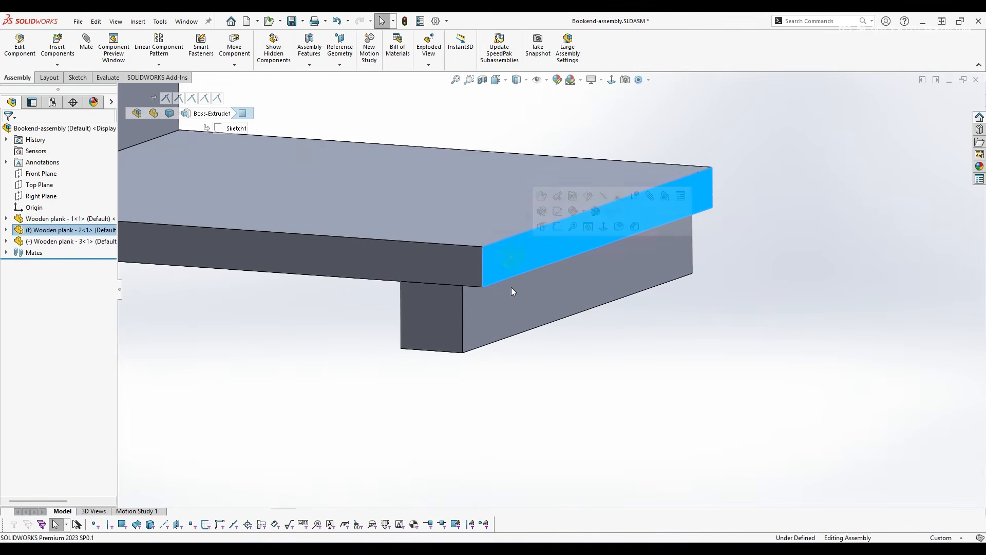
left_click(507, 305)
left_click(568, 407)
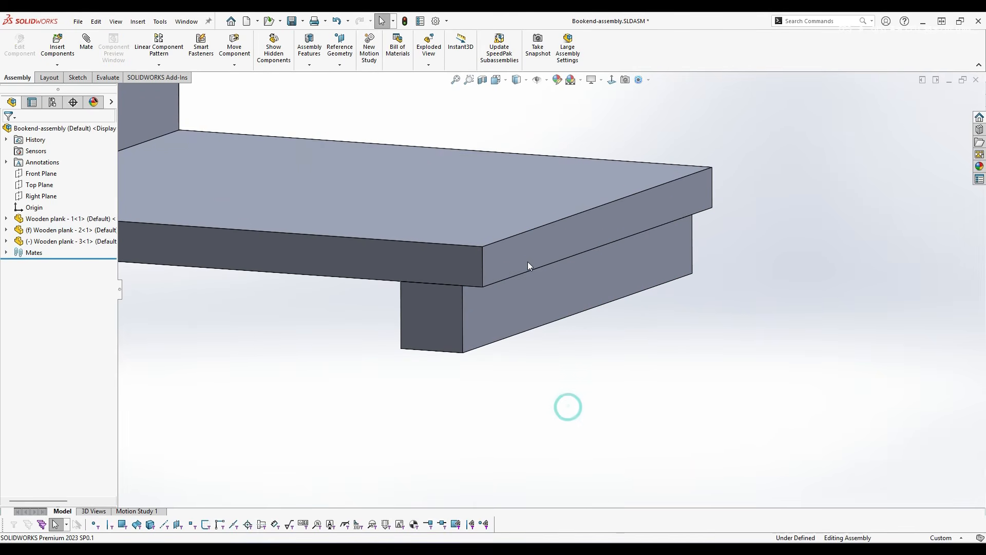
left_click(763, 386)
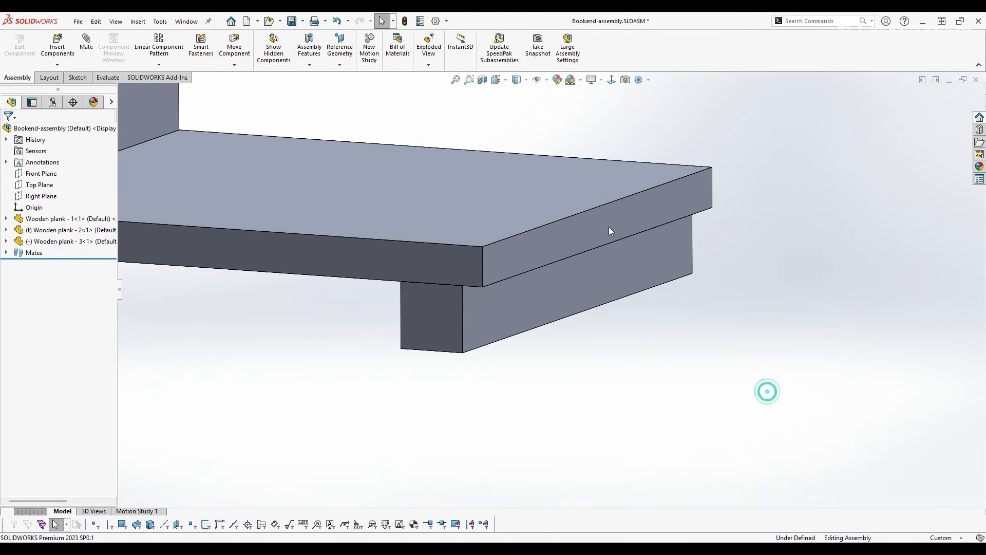
Step: Add an 8 mm Distance mate between the ungrooved end face of "Wooden plank - 2" and the long outer face of "Wooden plank - 3"
left_click(608, 226)
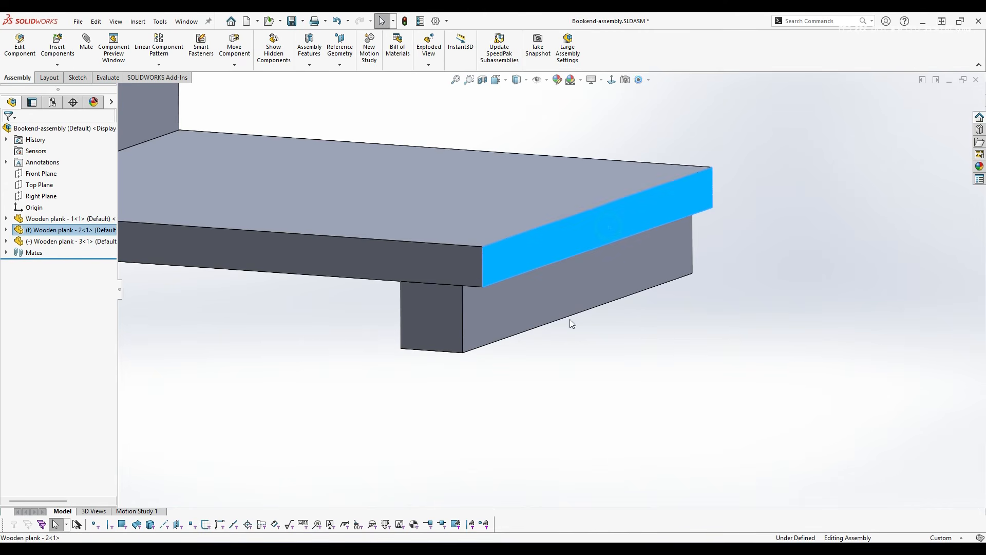
left_click(502, 312, "ctrl")
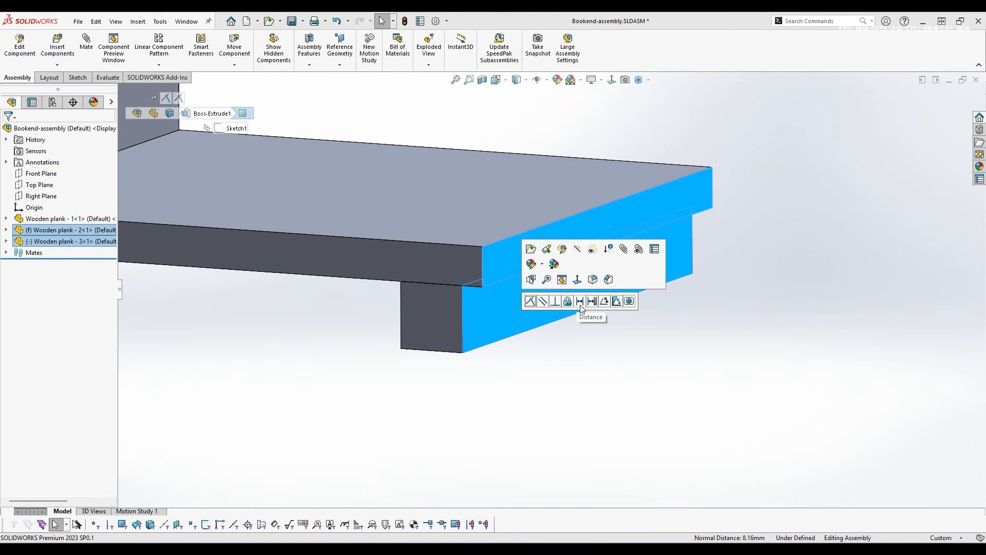
left_click(581, 303)
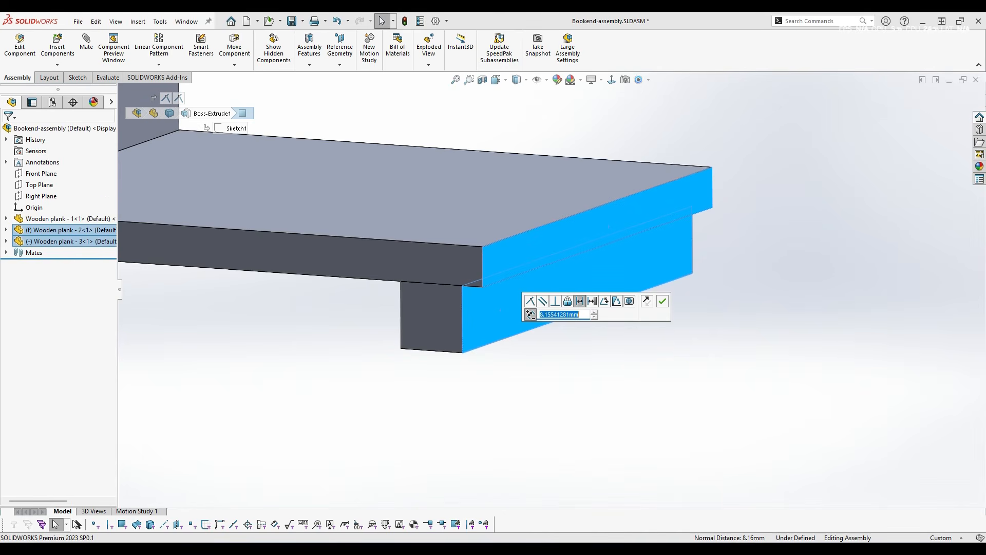
type("8")
key("Return")
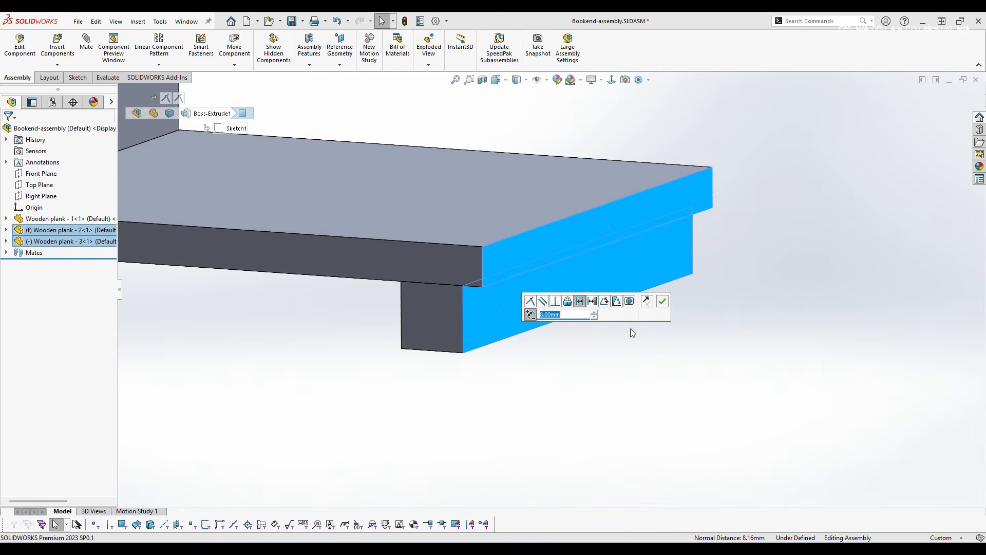
left_click(663, 302)
scroll(714, 371, "up", 7)
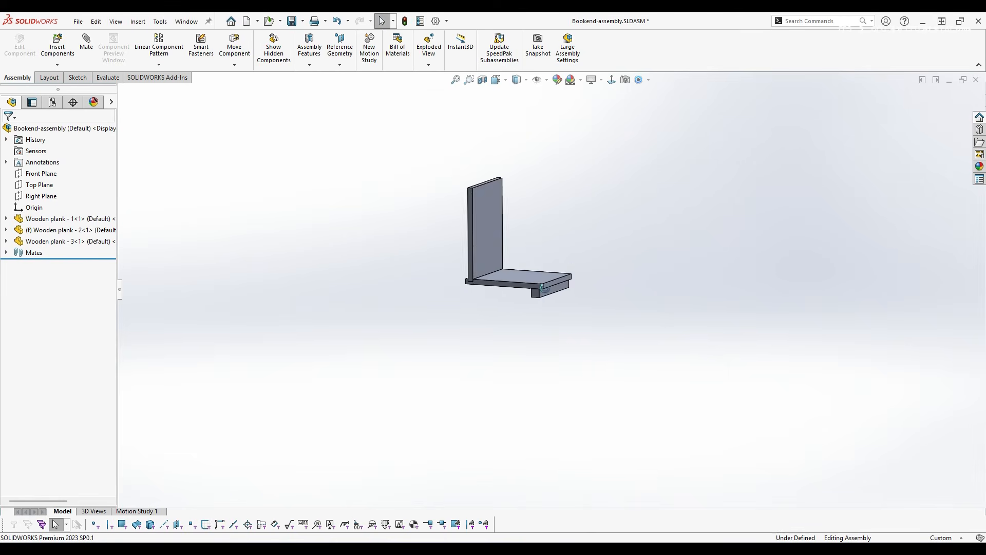
Step: Check the mated bookend by trying to move its planks, including the upright "Wooden plank - 1"
middle_click_drag(545, 288, 527, 307)
scroll(527, 308, "down", 3)
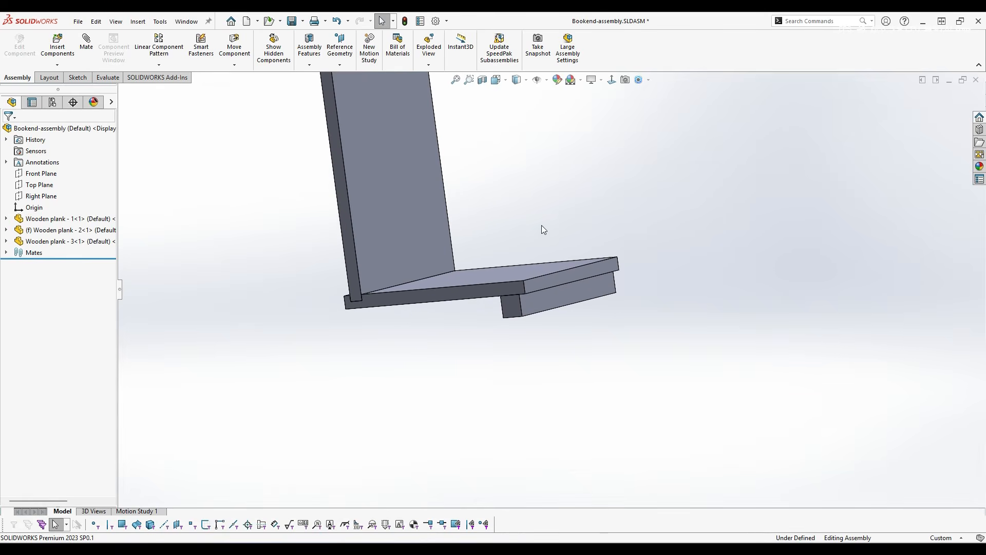
middle_click_drag(549, 209, 664, 206)
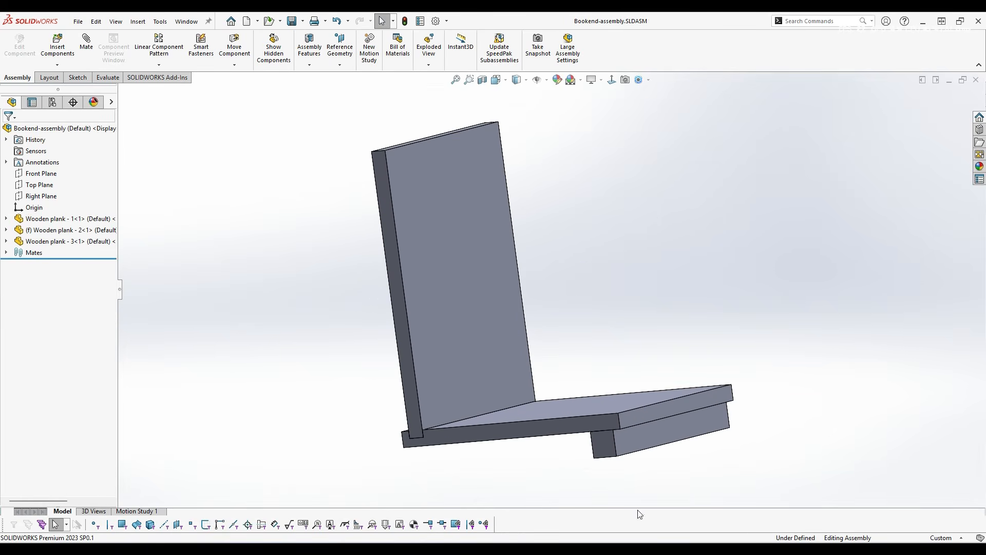
left_click(616, 423)
left_click(468, 447)
left_click(606, 448)
left_click(491, 313)
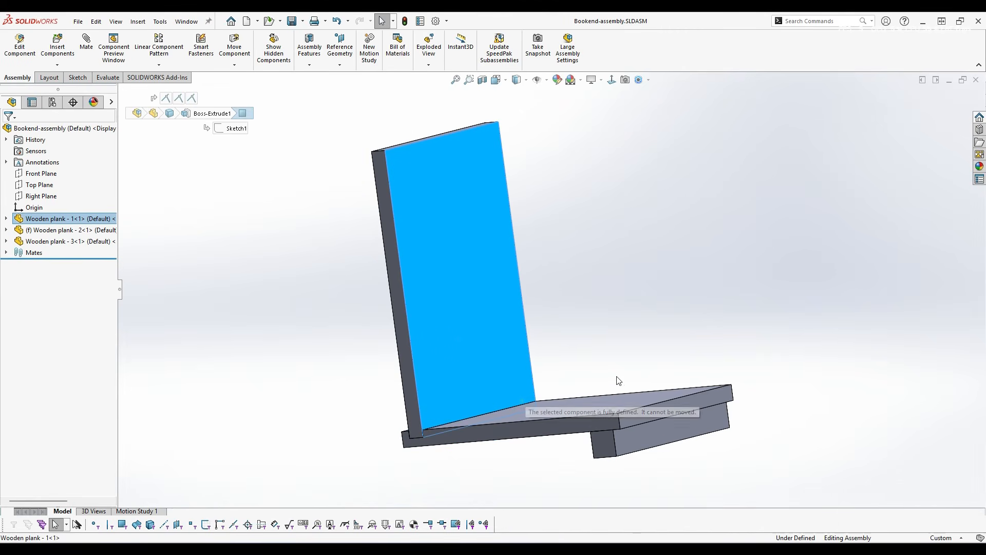
left_click(627, 242)
left_click(467, 309)
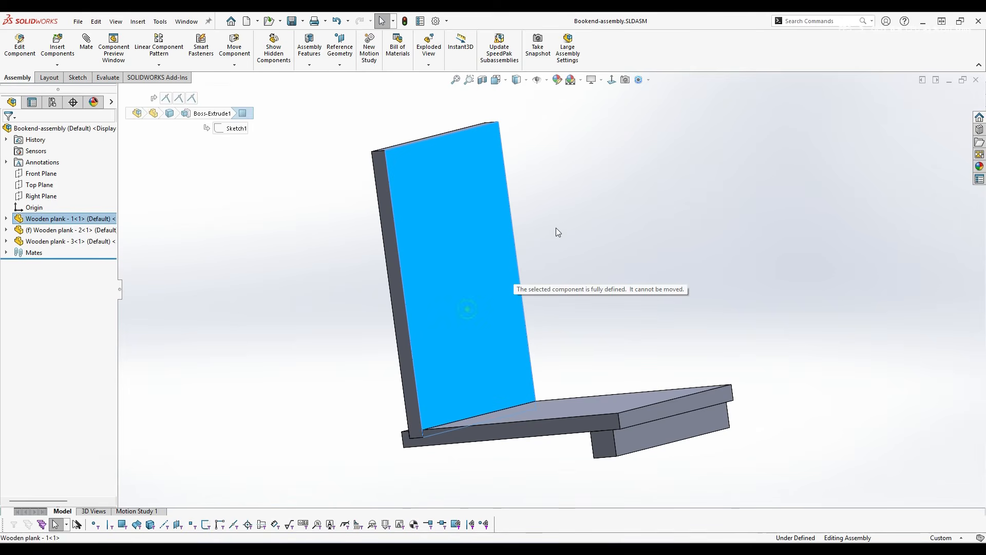
left_click(239, 292)
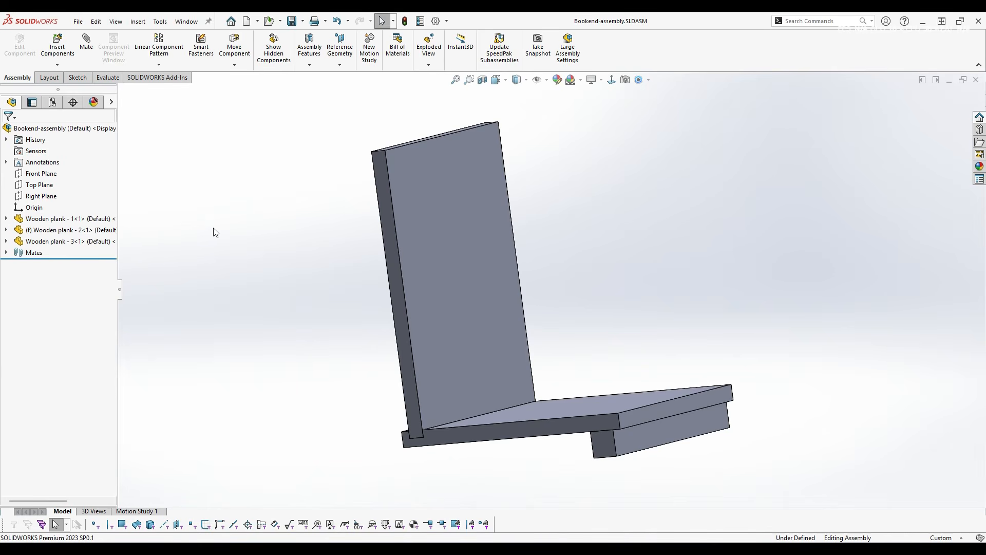
middle_click_drag(522, 324, 565, 330)
middle_click_drag(689, 286, 686, 257)
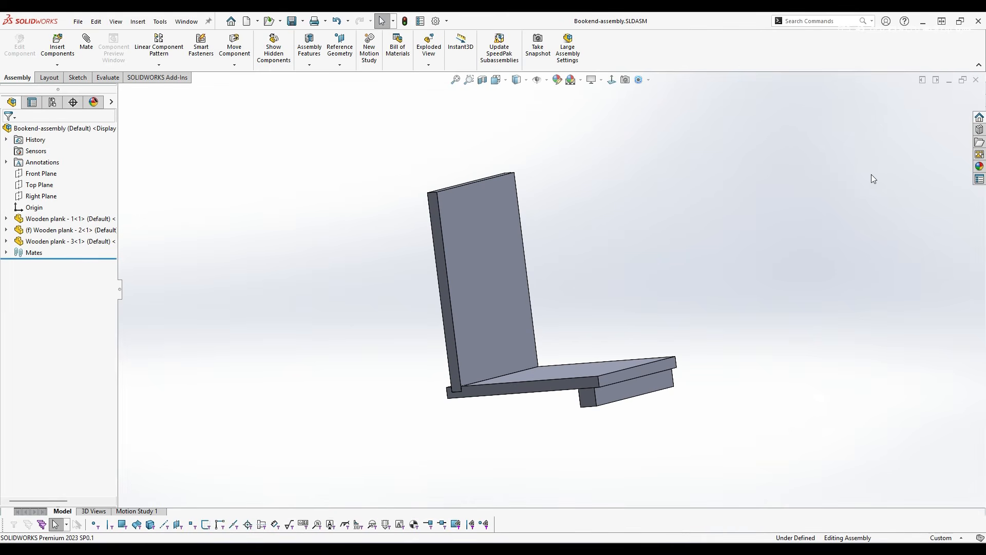
Step: Open the Organic > Wood category in the appearances library
left_click(978, 169)
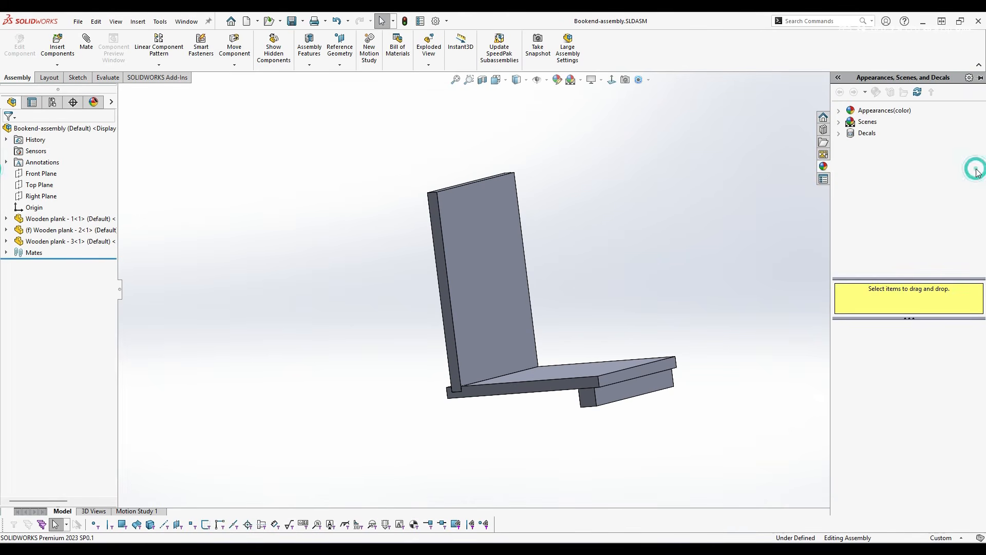
left_click(845, 111)
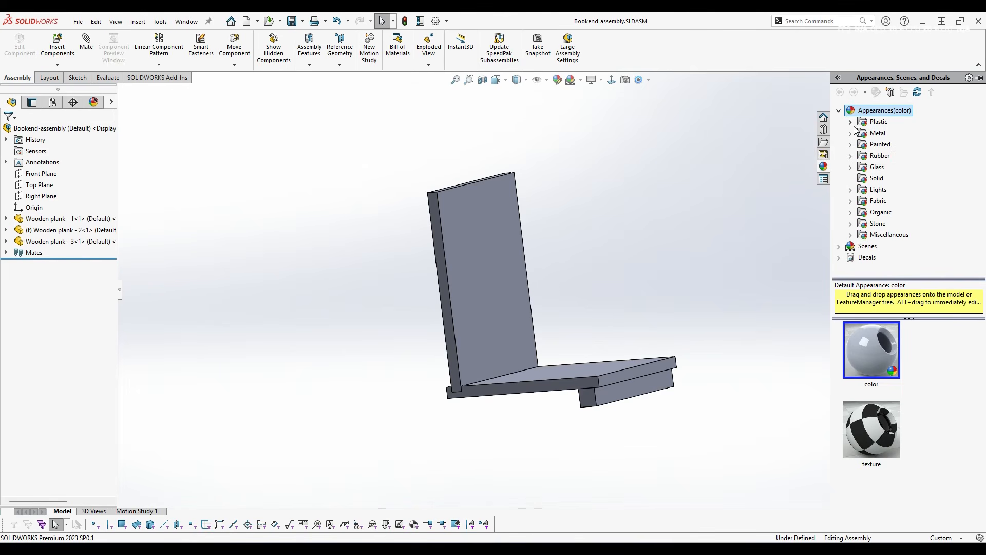
left_click(851, 213)
left_click(885, 204)
scroll(906, 216, "down", 2)
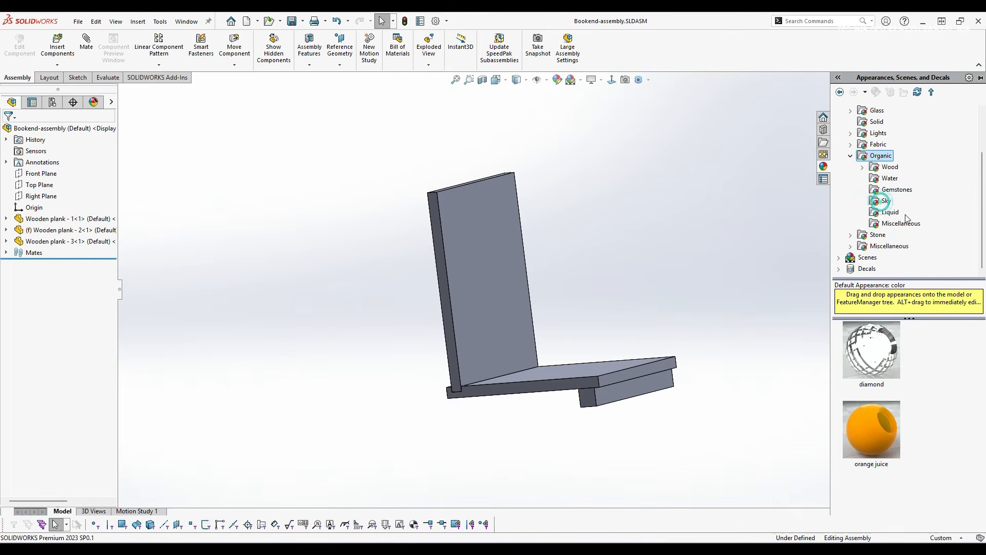
left_click(893, 167)
left_click(863, 167)
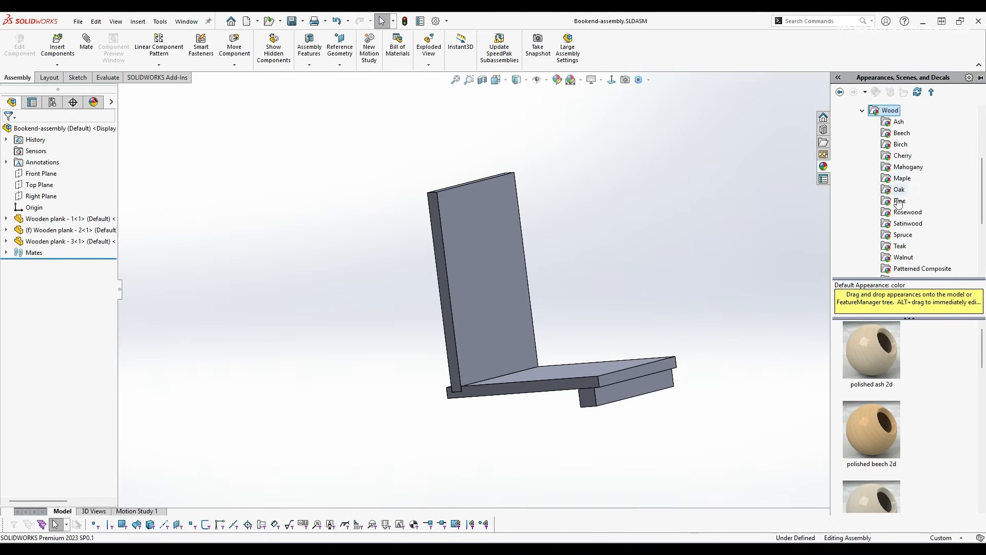
Step: Browse the wood appearances and apply "polished oak 2d" from the Oak category to the whole "Wooden plank - 1" part
scroll(867, 359, "down", 3)
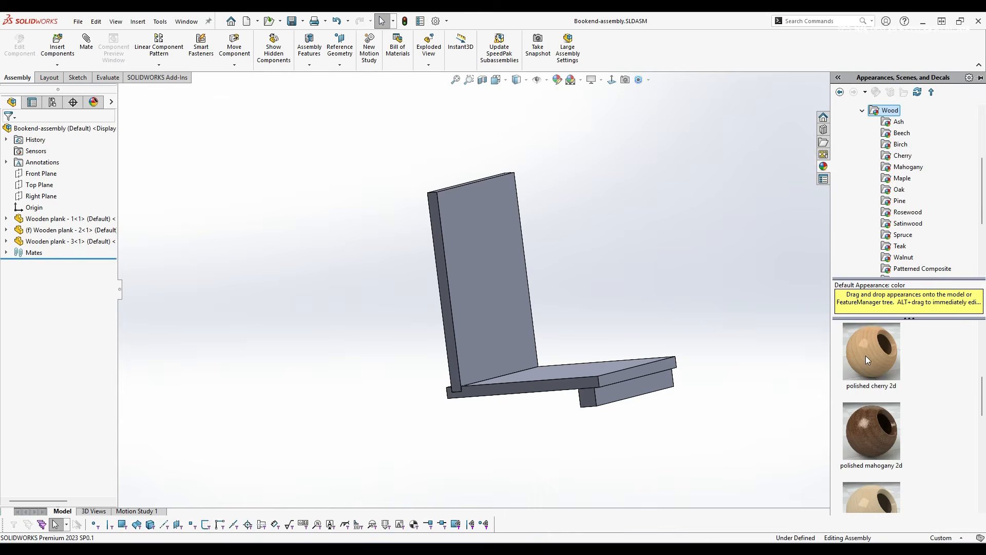
scroll(871, 431, "up", 2)
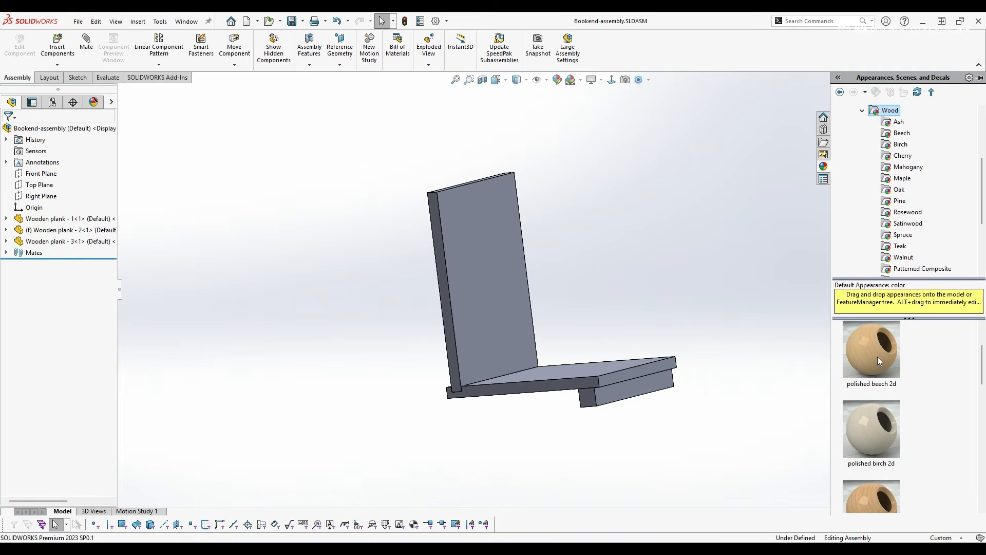
left_click(899, 189)
scroll(893, 384, "down", 3)
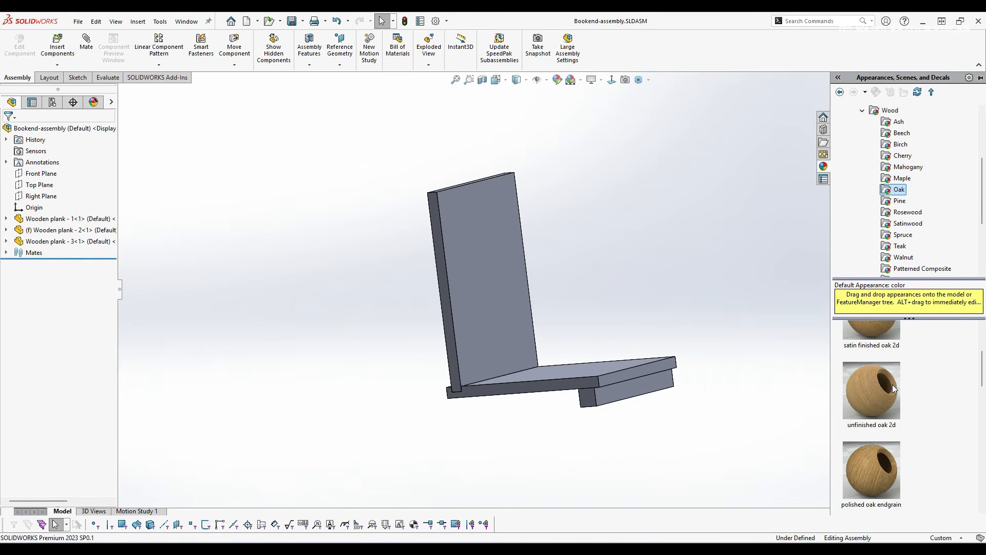
mouse_move(884, 360)
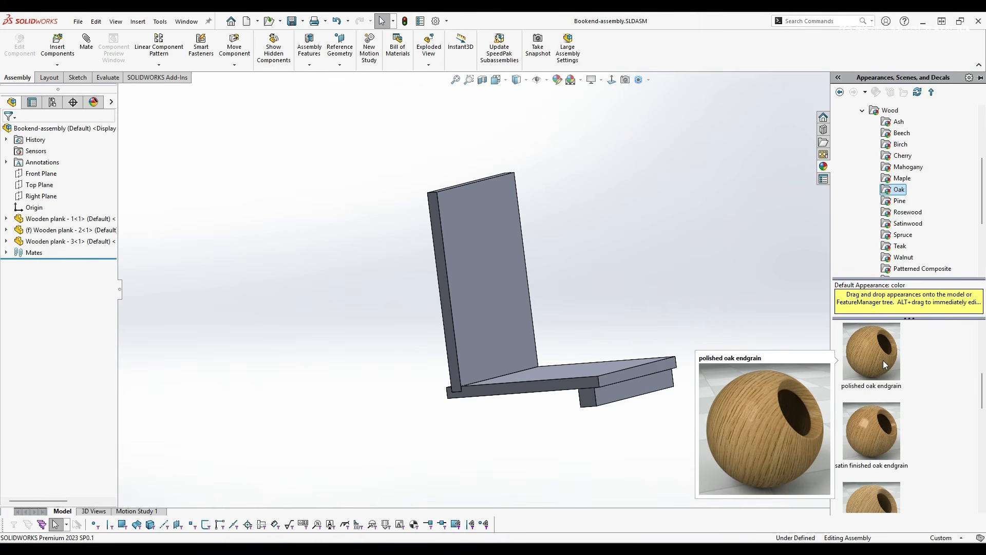
scroll(879, 390, "down", 3)
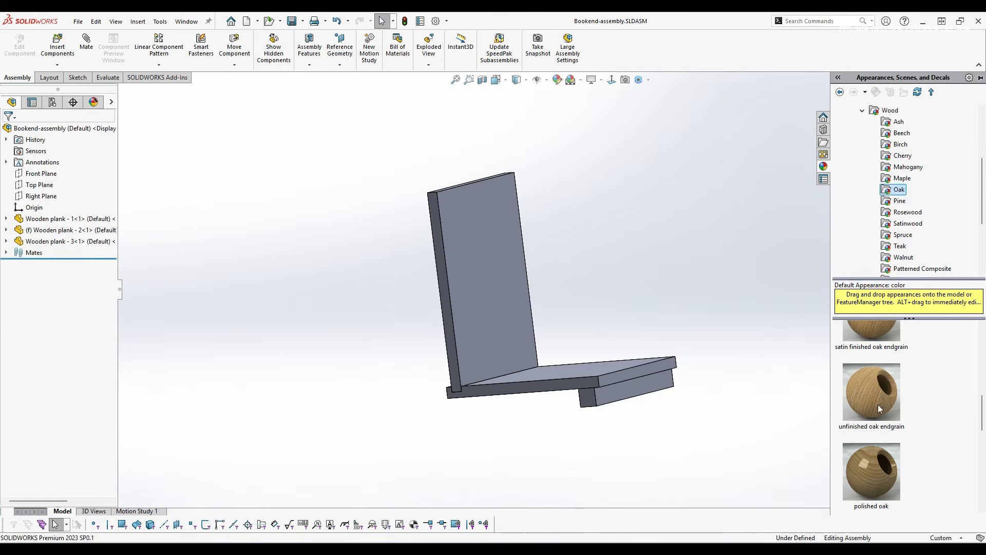
mouse_move(868, 387)
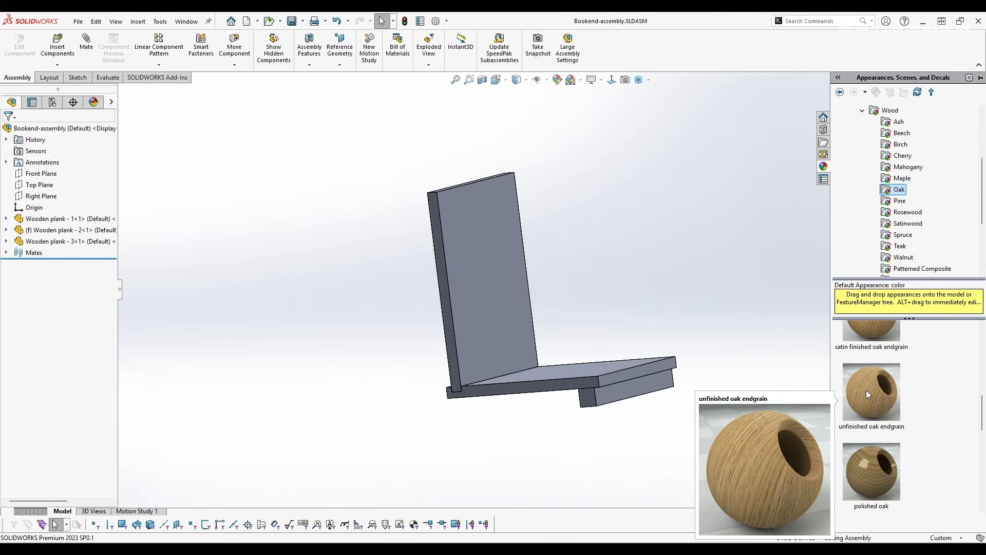
scroll(866, 390, "up", 3)
scroll(864, 392, "up", 3)
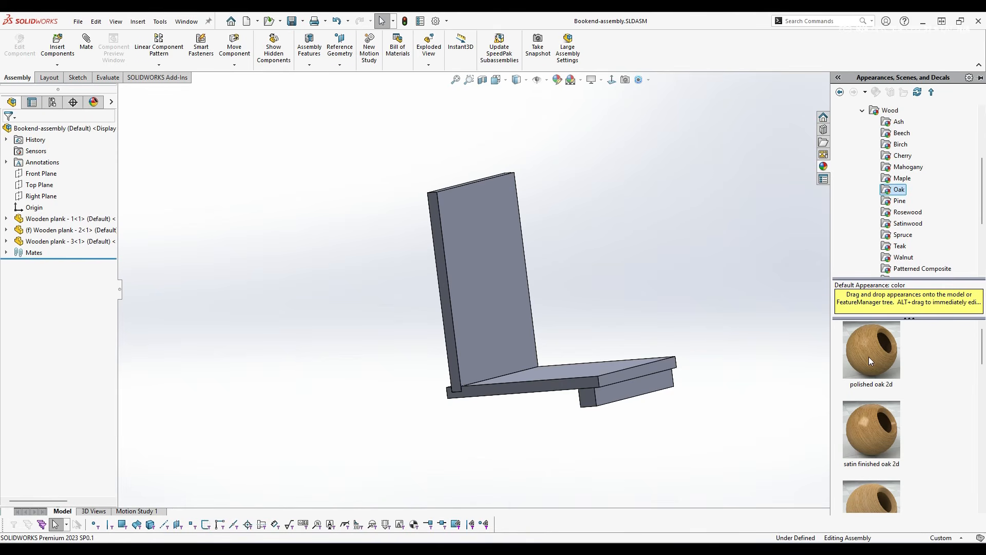
left_click_drag(867, 350, 485, 280)
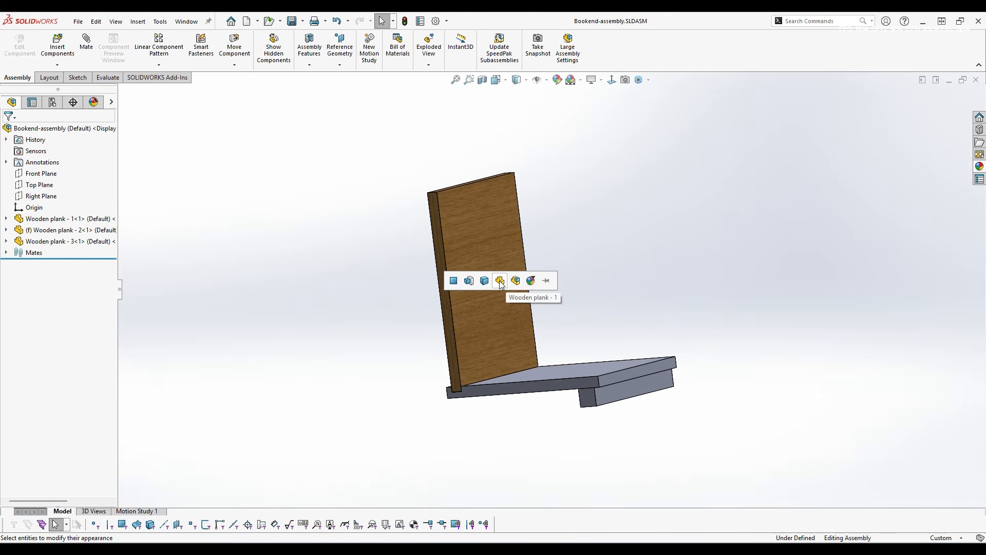
left_click(500, 281)
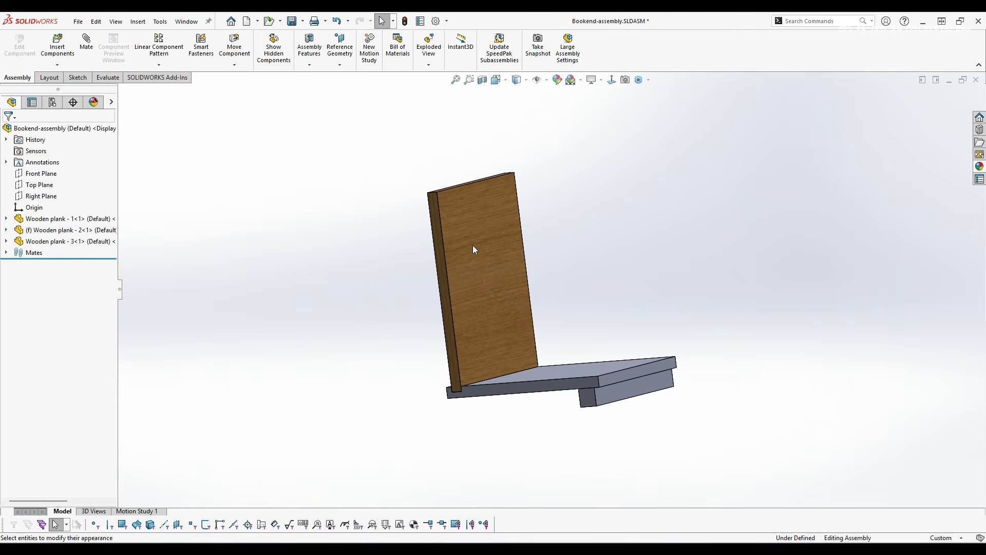
Step: Copy the oak appearance from "Wooden plank - 1"
right_click(486, 236)
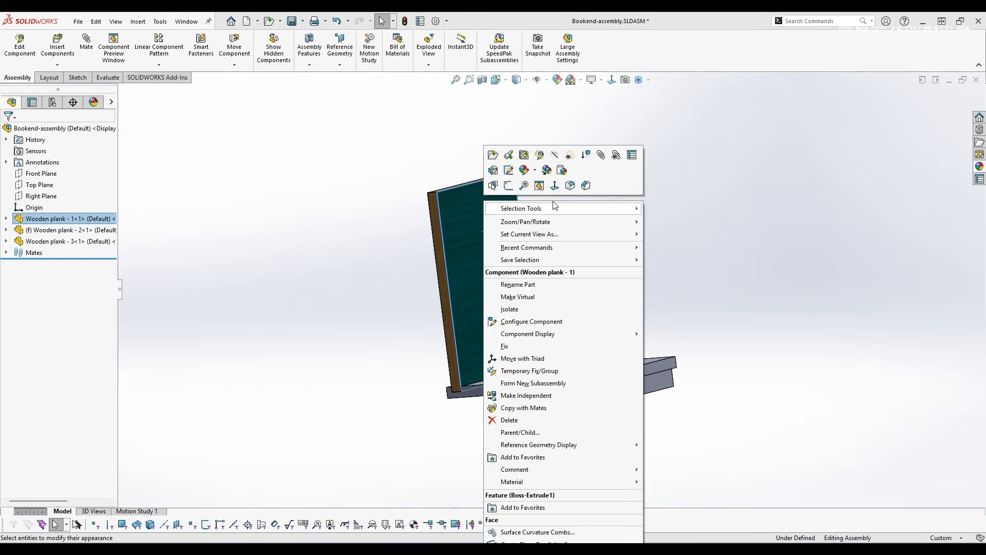
left_click(383, 176)
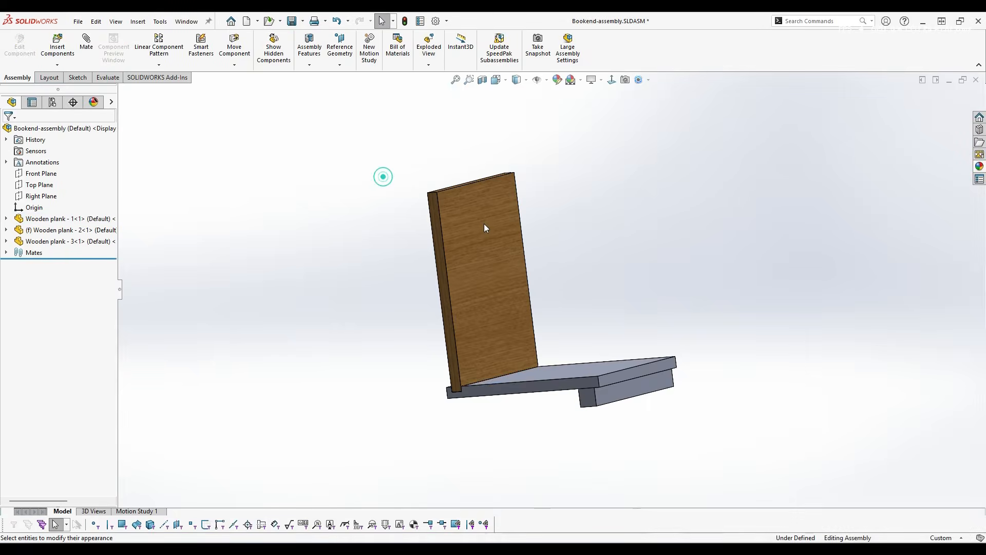
right_click(484, 223)
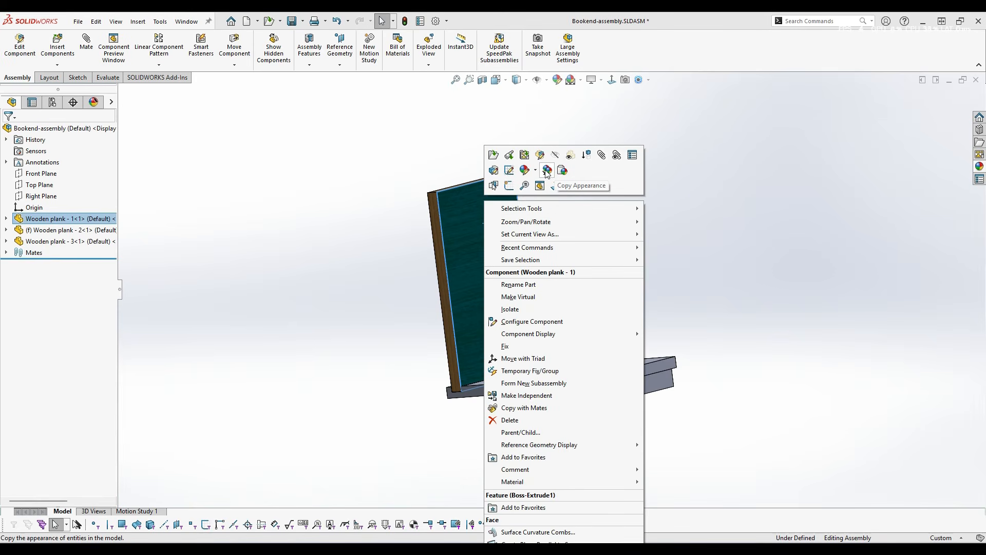
left_click(548, 171)
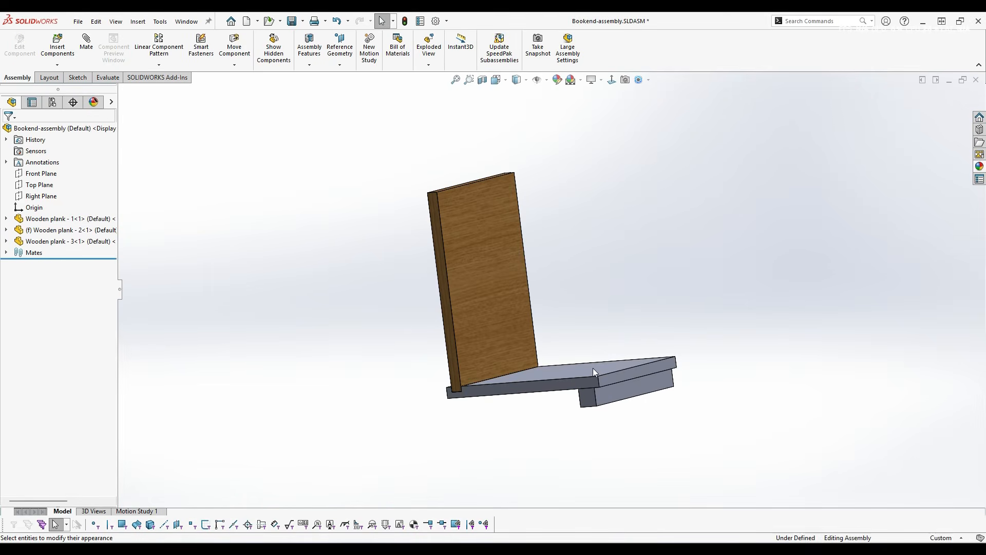
Step: Paste the copied oak appearance onto the whole "Wooden plank - 2" part
right_click(574, 364)
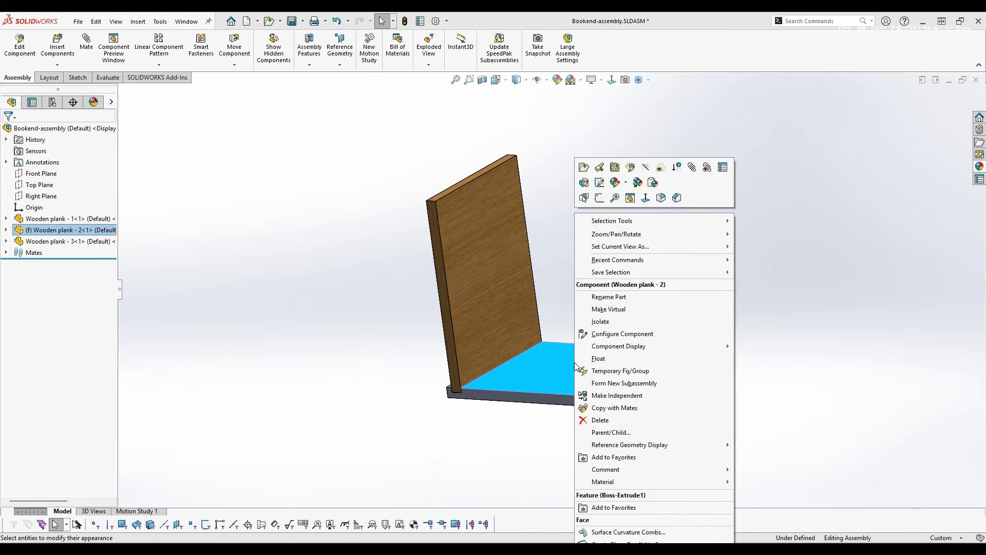
left_click(660, 188)
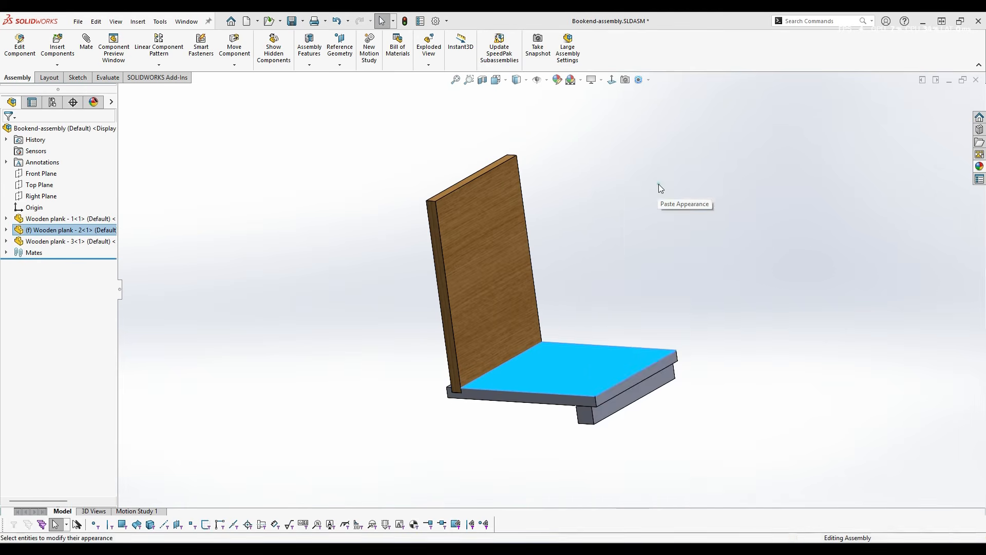
right_click(612, 345)
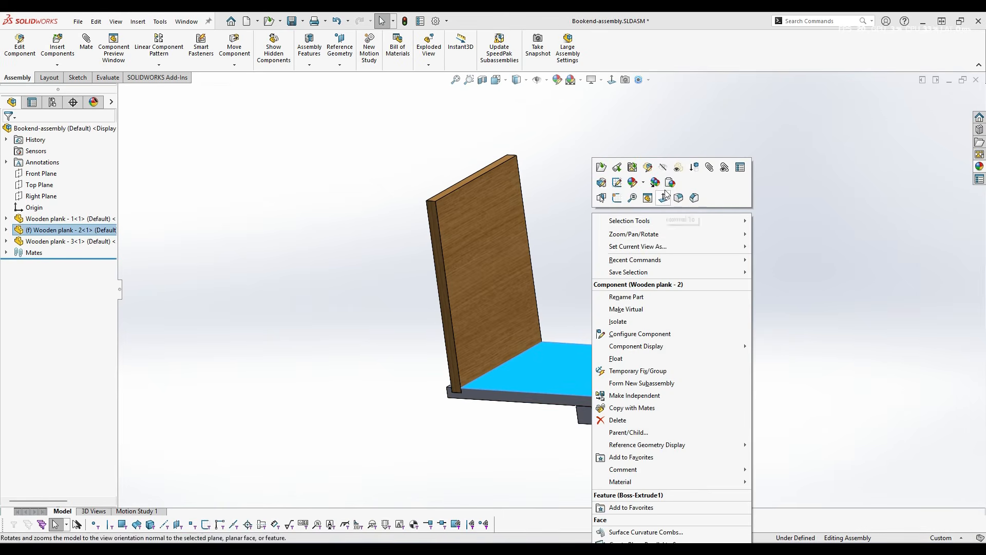
left_click(667, 187)
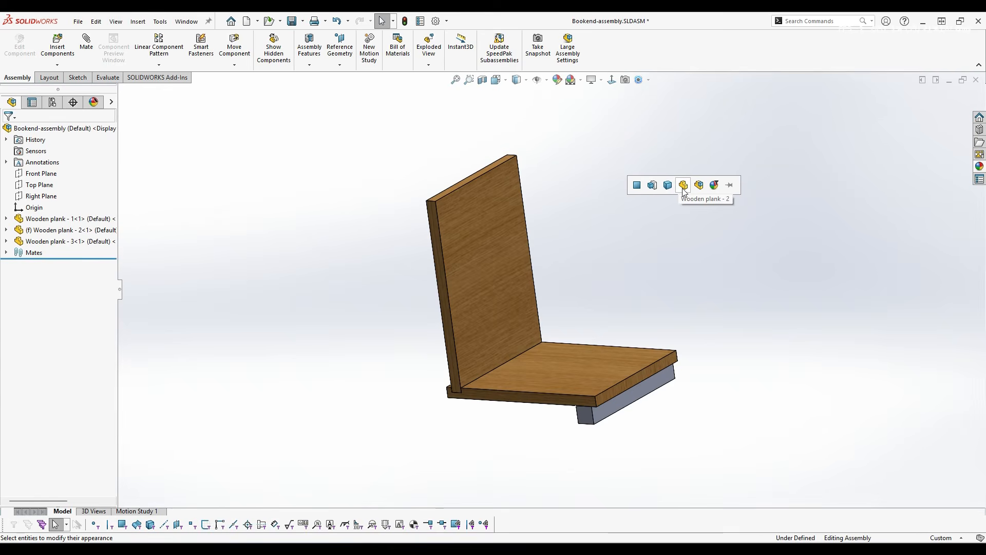
left_click(684, 187)
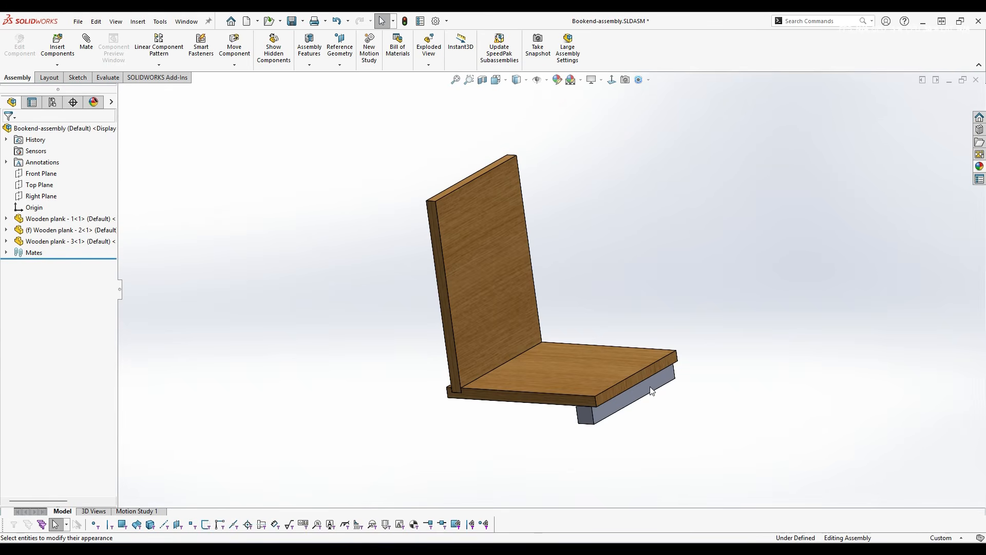
Step: Paste the copied oak appearance onto the whole "Wooden plank - 3" part
mouse_move(651, 390)
middle_mouse_down()
mouse_move(631, 396)
mouse_move(648, 389)
middle_mouse_up()
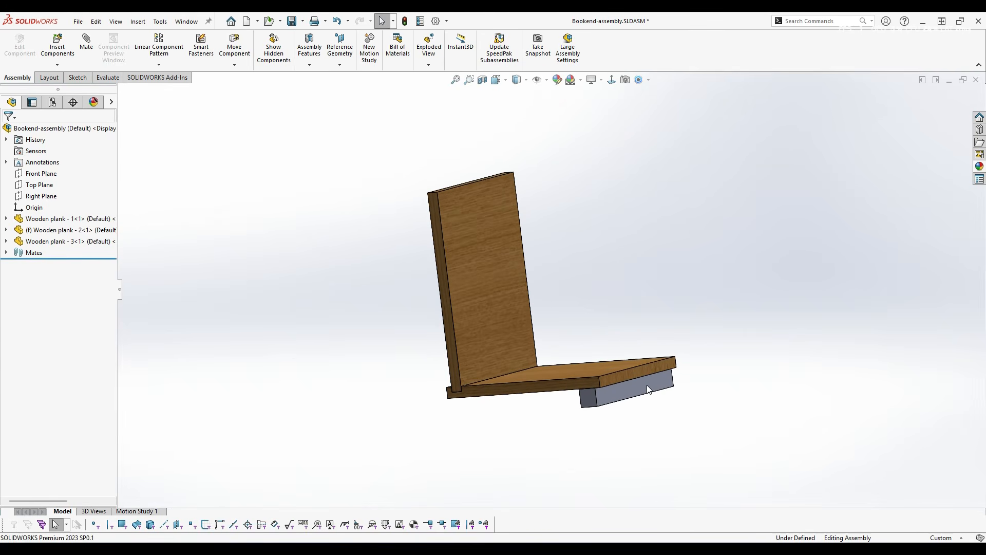
right_click(647, 385)
left_click(725, 174)
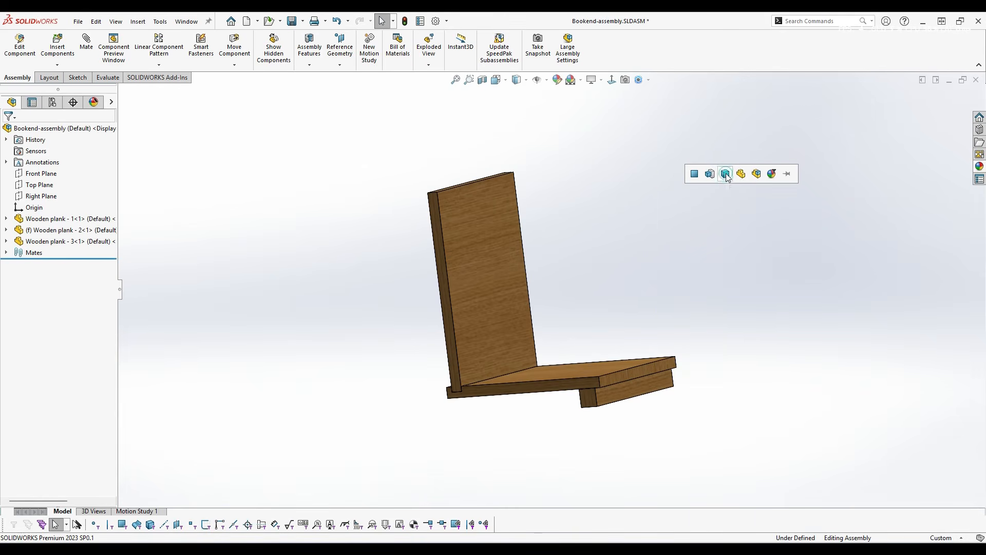
left_click(740, 174)
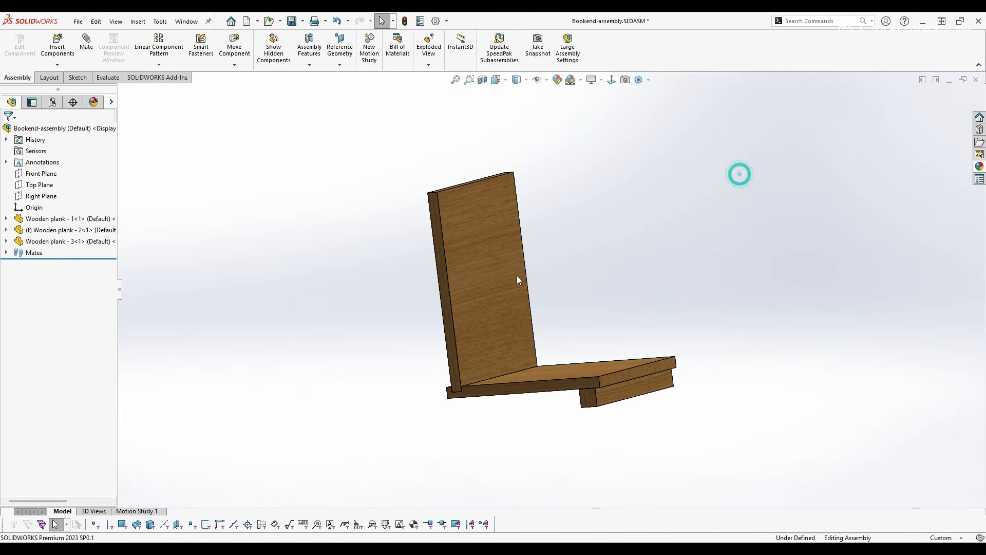
middle_click_drag(517, 277, 450, 291)
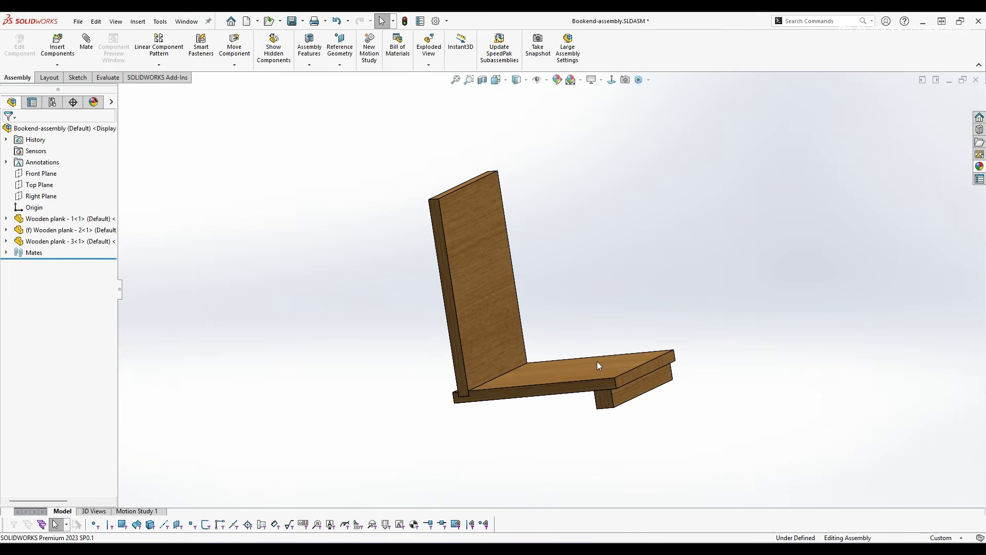
middle_click_drag(597, 362, 606, 339)
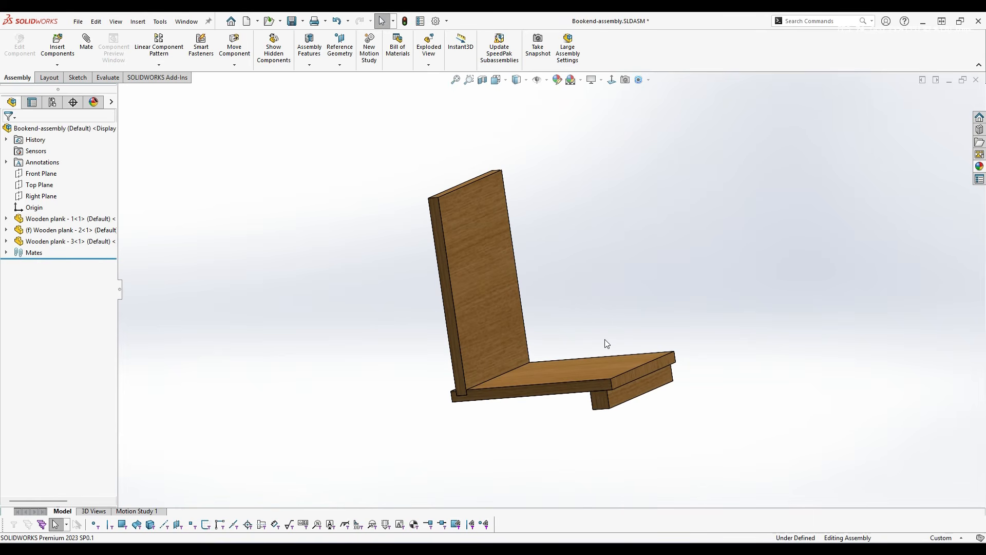
scroll(470, 294, "down", 3)
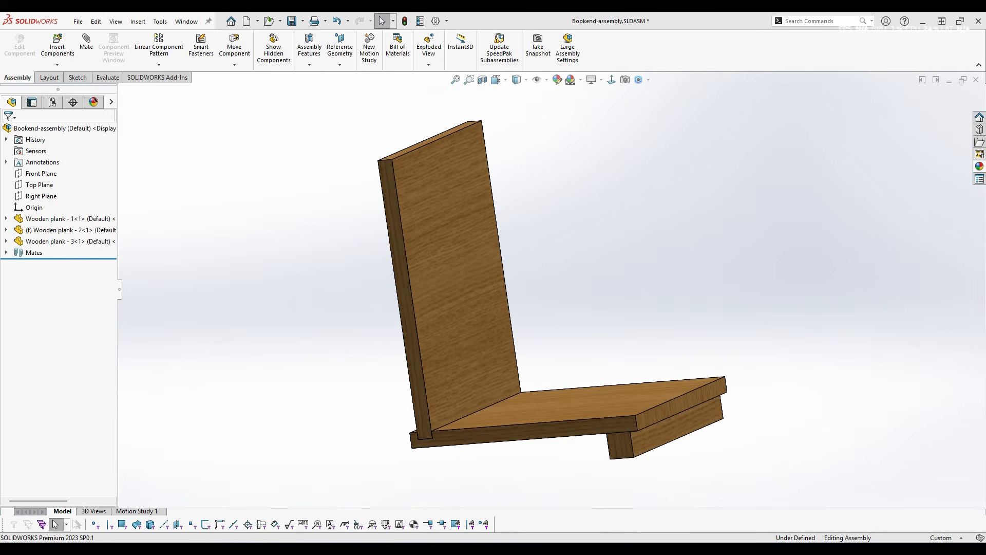